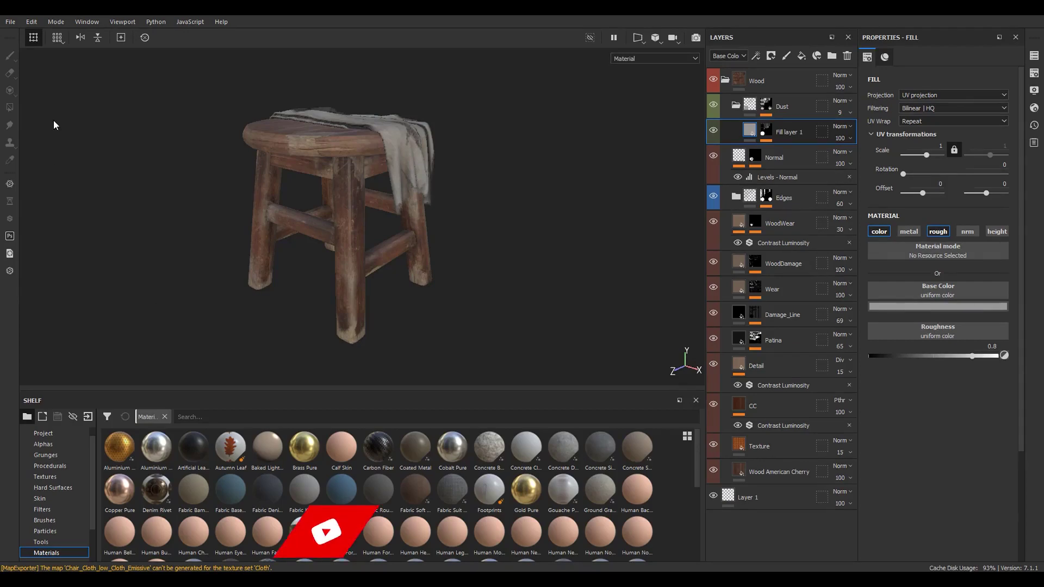
Open Export Textures and keep the MY_PBR MetalRough_withAO_OP output template for Chair and Cloth
{"action": "left_click", "coordinate": [12, 23]}
{"action": "left_click", "coordinate": [43, 218]}
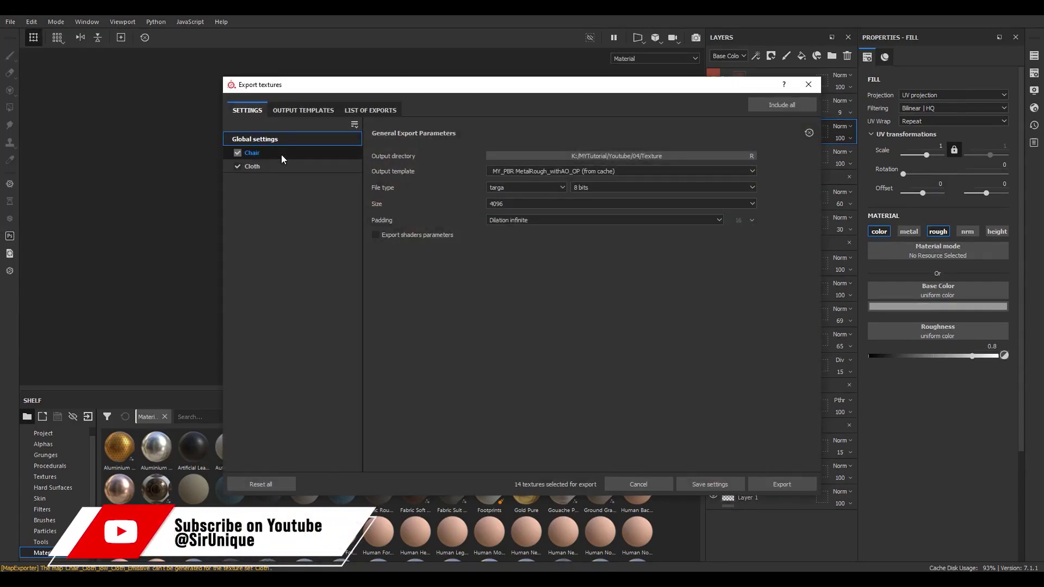
{"action": "left_click", "coordinate": [538, 174]}
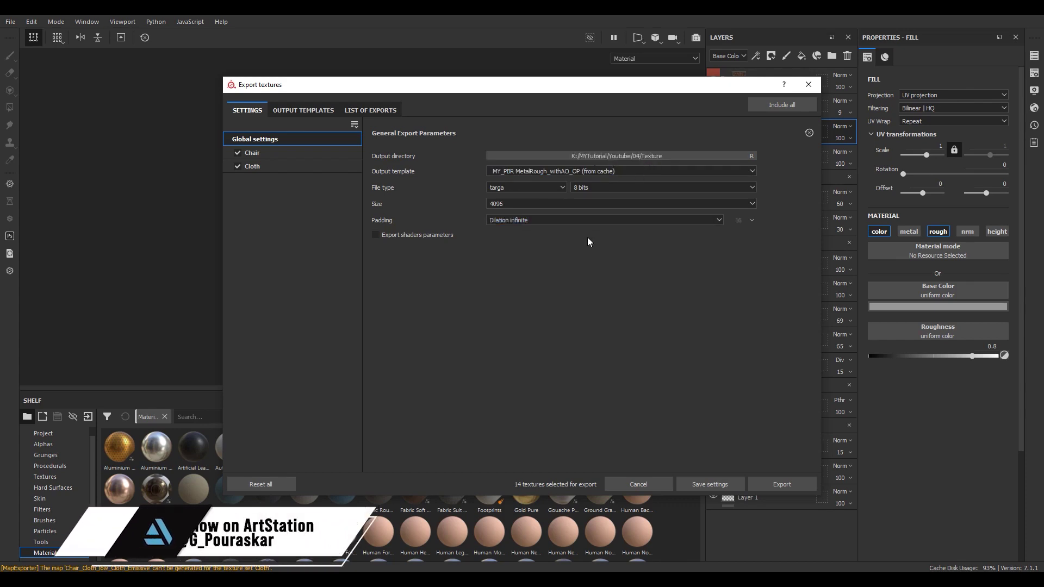
{"action": "left_click", "coordinate": [544, 173]}
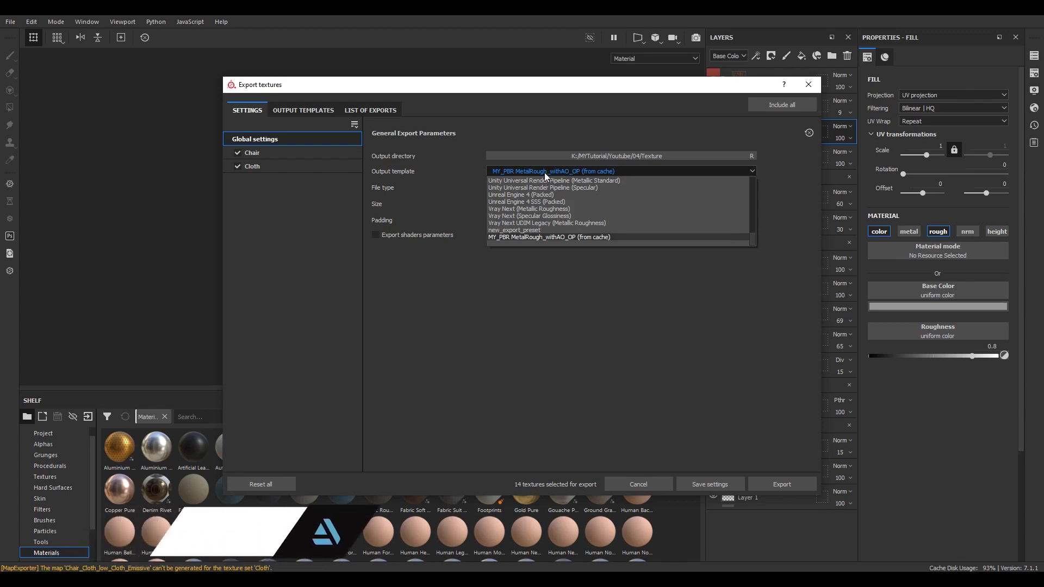
{"action": "left_click", "coordinate": [544, 171]}
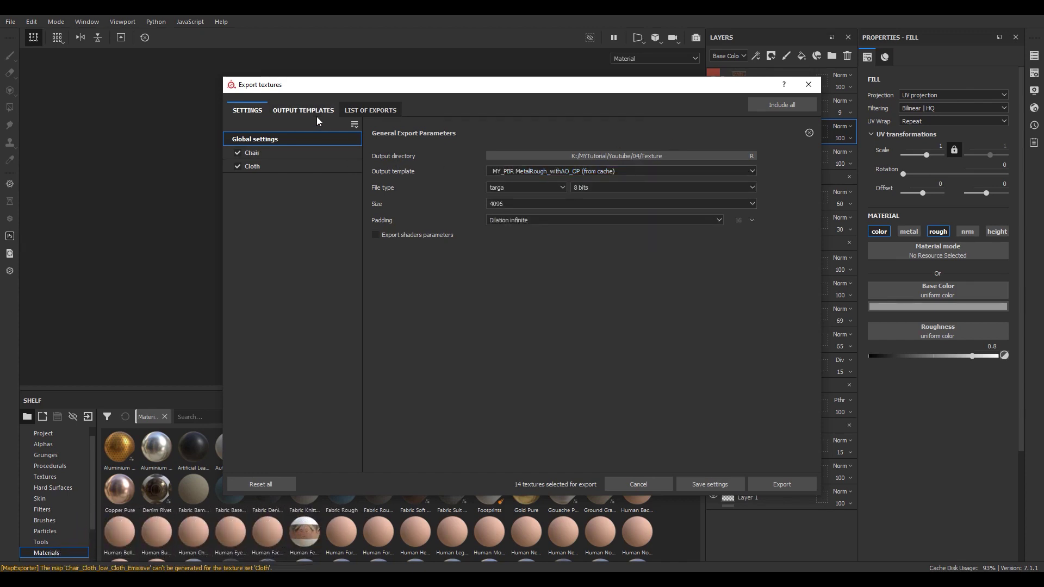
In Output Templates, select MY_PBR MetalRough_withAO_OP and add a test grayscale ambient-occlusion map
{"action": "left_click", "coordinate": [310, 112]}
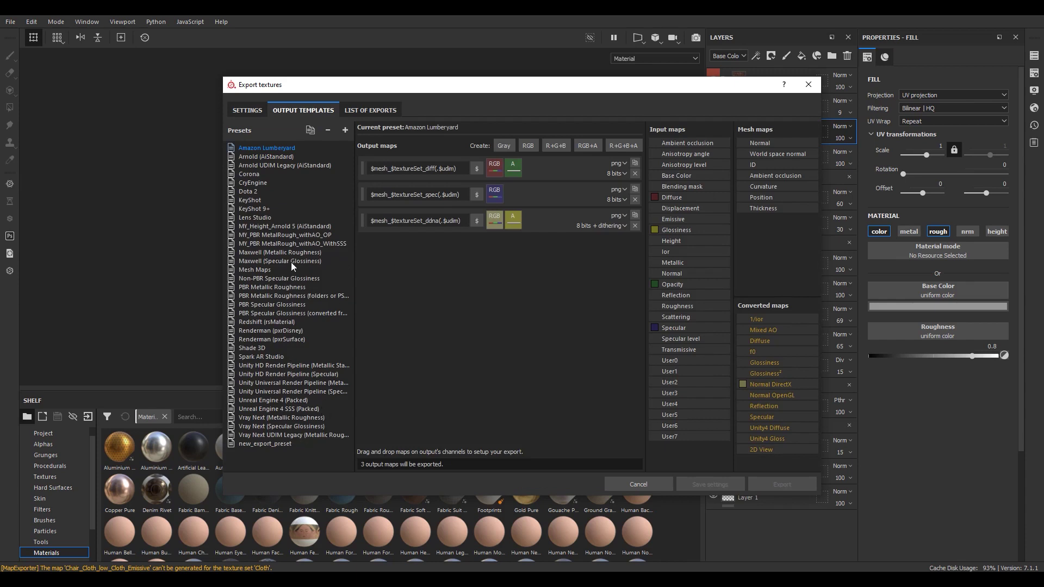
{"action": "left_click", "coordinate": [293, 236]}
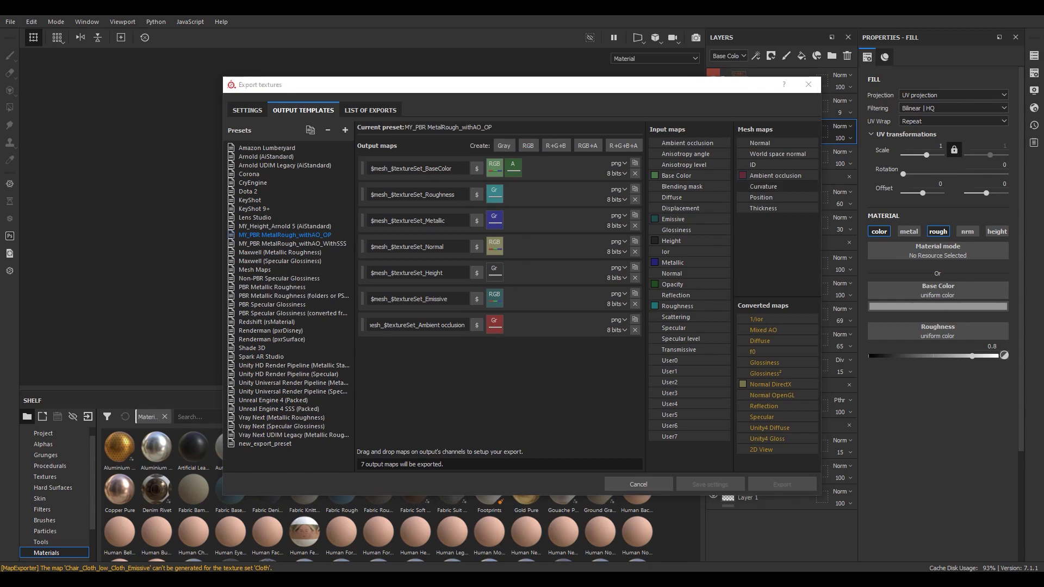
{"action": "left_click", "coordinate": [504, 147]}
{"action": "left_click_drag", "start_coordinate": [759, 177], "coordinate": [496, 351]}
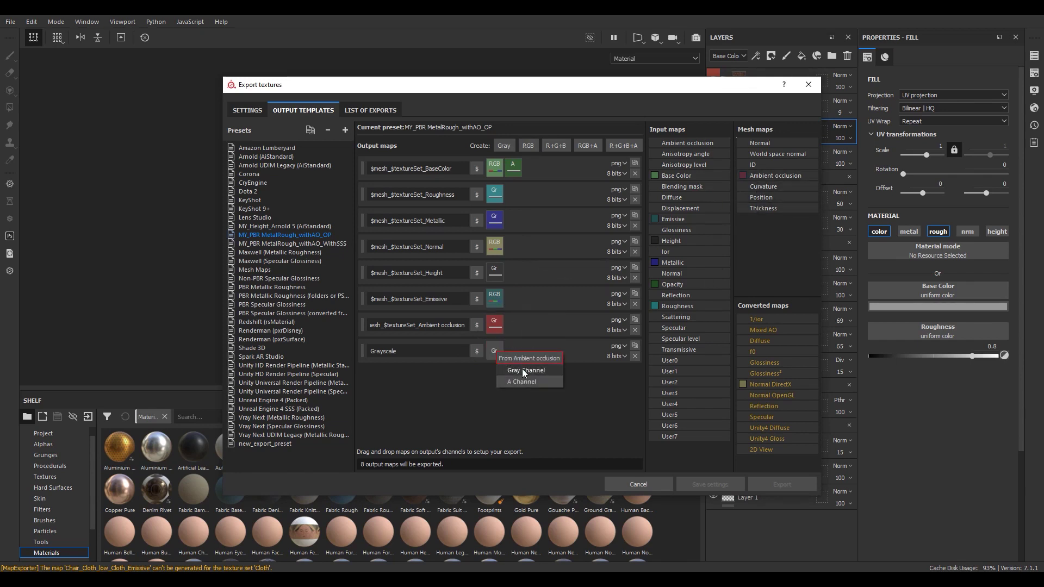
{"action": "left_click", "coordinate": [523, 370]}
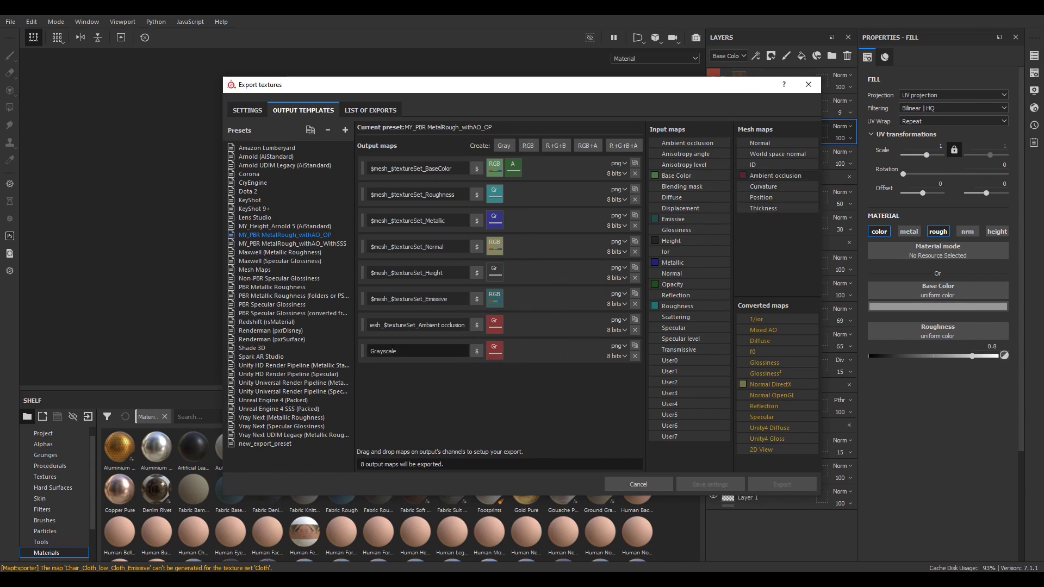
Name the test AO map after the existing one, delete it, and review the 14-texture export list
{"action": "double_click", "coordinate": [440, 325]}
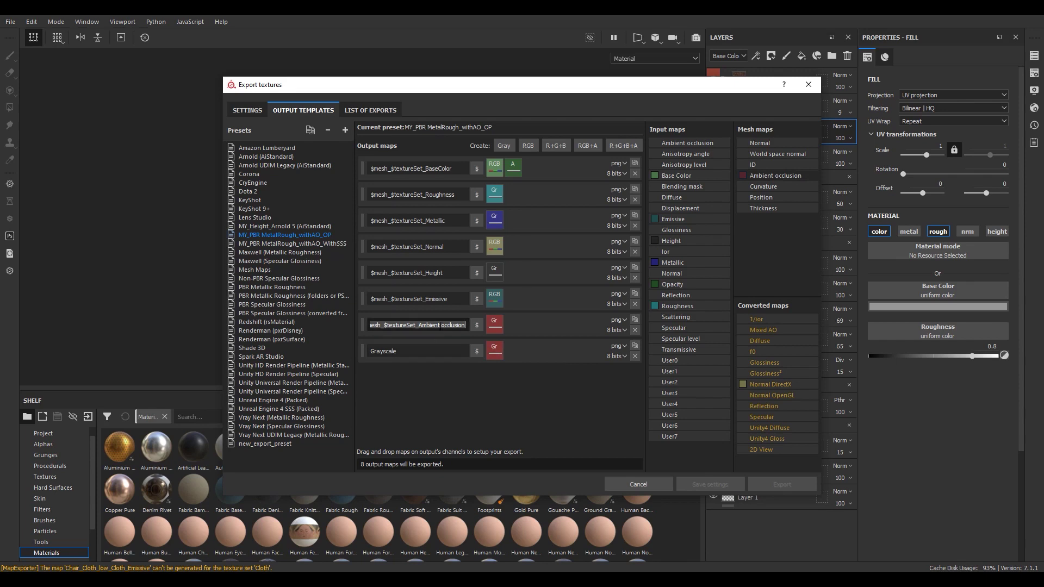
{"action": "key", "text": "ctrl+c"}
{"action": "double_click", "coordinate": [383, 351]}
{"action": "key", "text": "ctrl+v"}
{"action": "key", "text": "Return"}
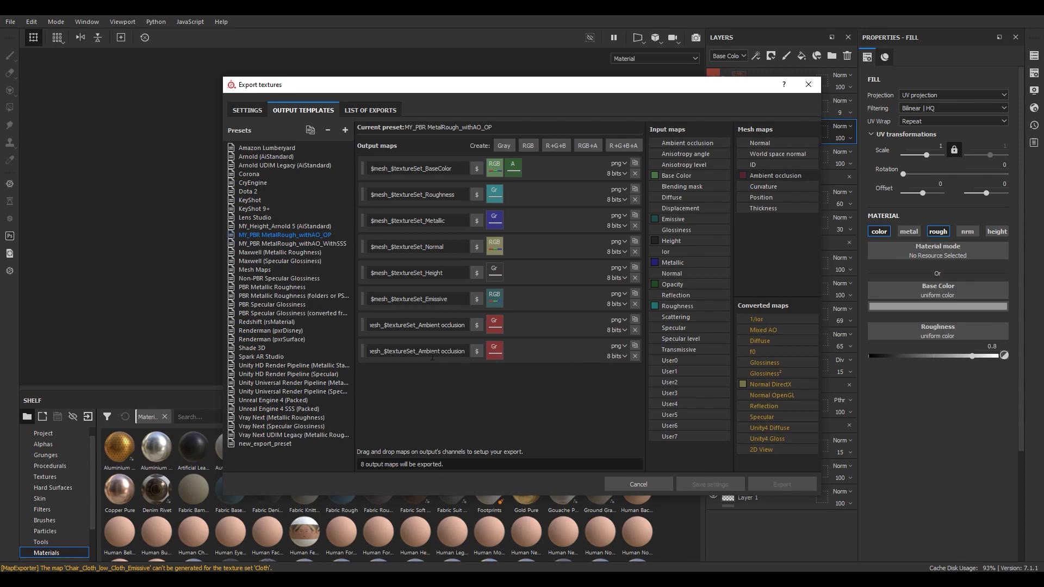
{"action": "left_click", "coordinate": [635, 356]}
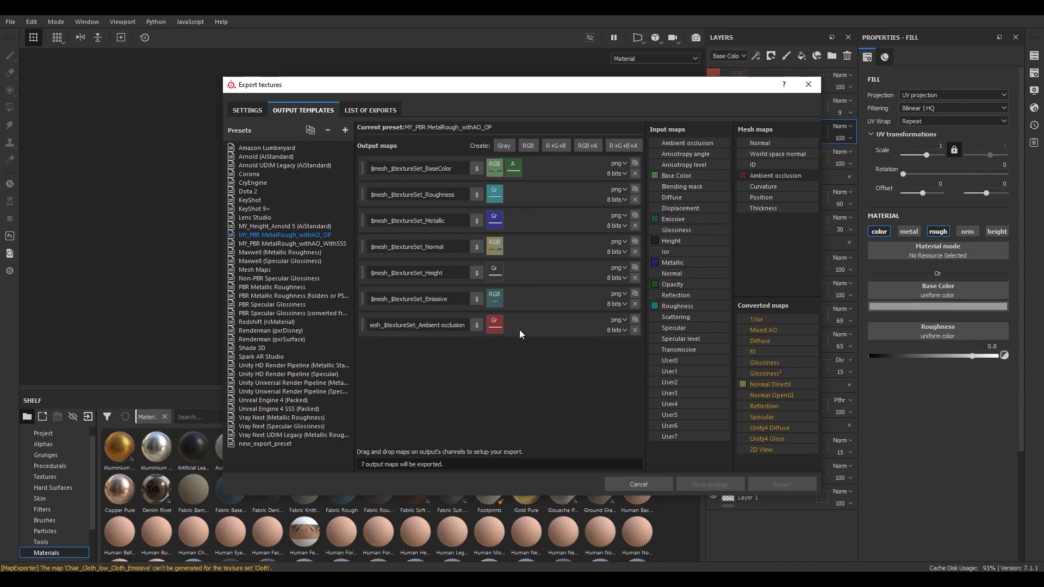
{"action": "left_click", "coordinate": [368, 111]}
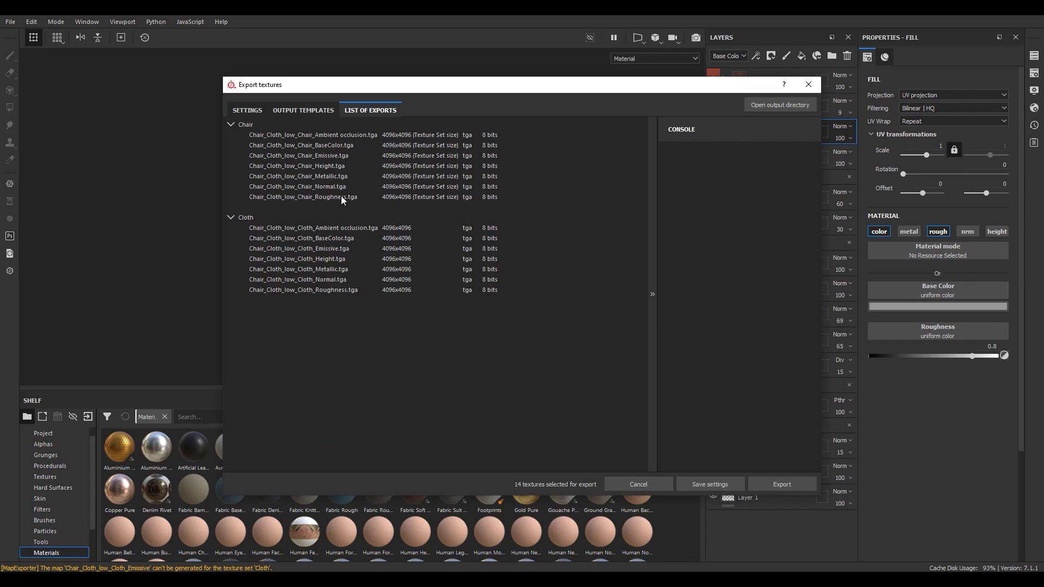
Export all 14 Chair and Cloth targa textures and close the Export textures dialog
{"action": "left_click", "coordinate": [248, 111]}
{"action": "left_click", "coordinate": [788, 486]}
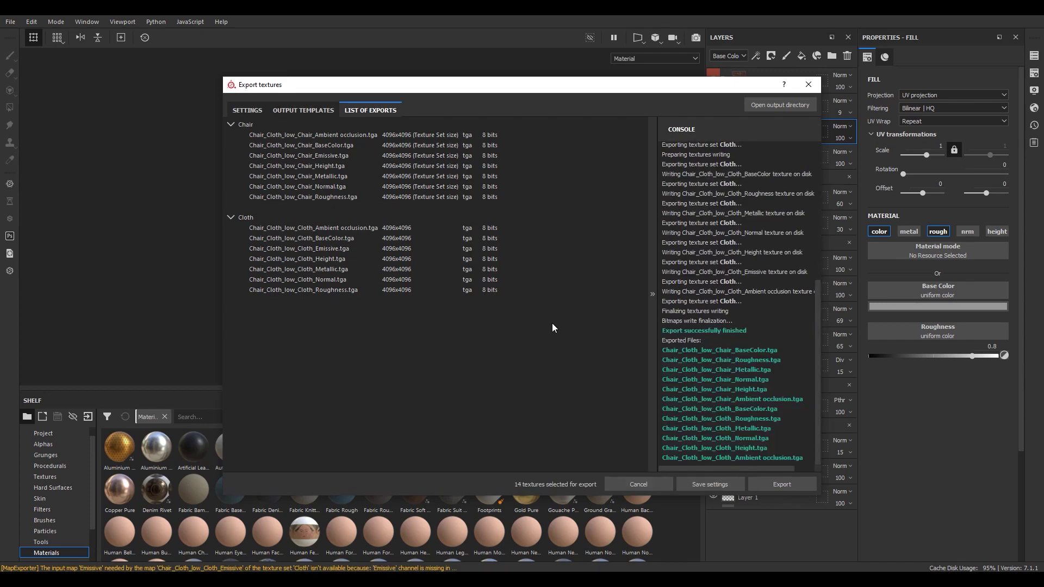
{"action": "left_click", "coordinate": [649, 485]}
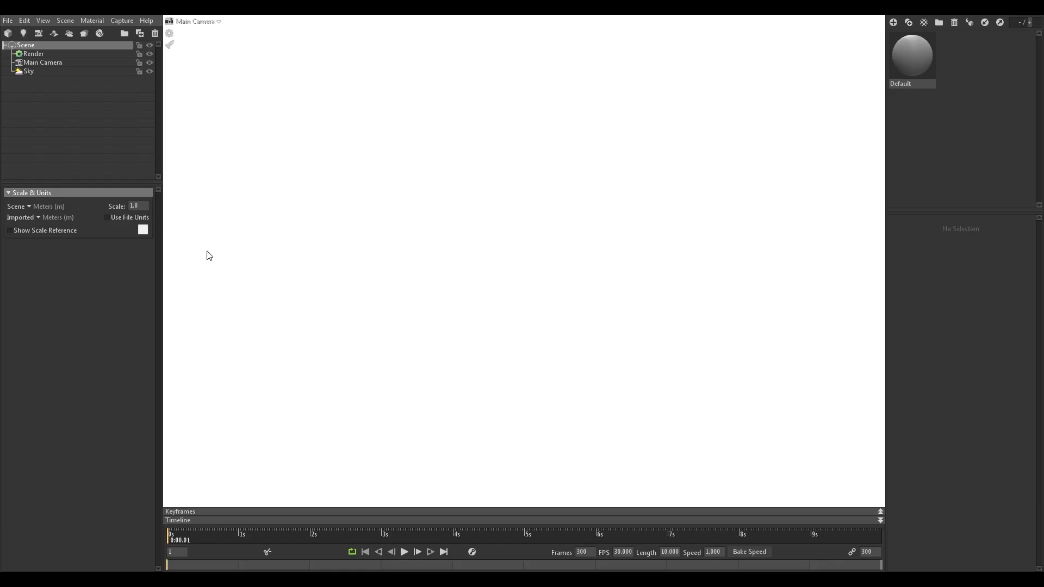
Import the Chair_Cloth_low FBX model and orbit to view the stool
{"action": "left_click", "coordinate": [9, 22]}
{"action": "mouse_move", "coordinate": [29, 51]}
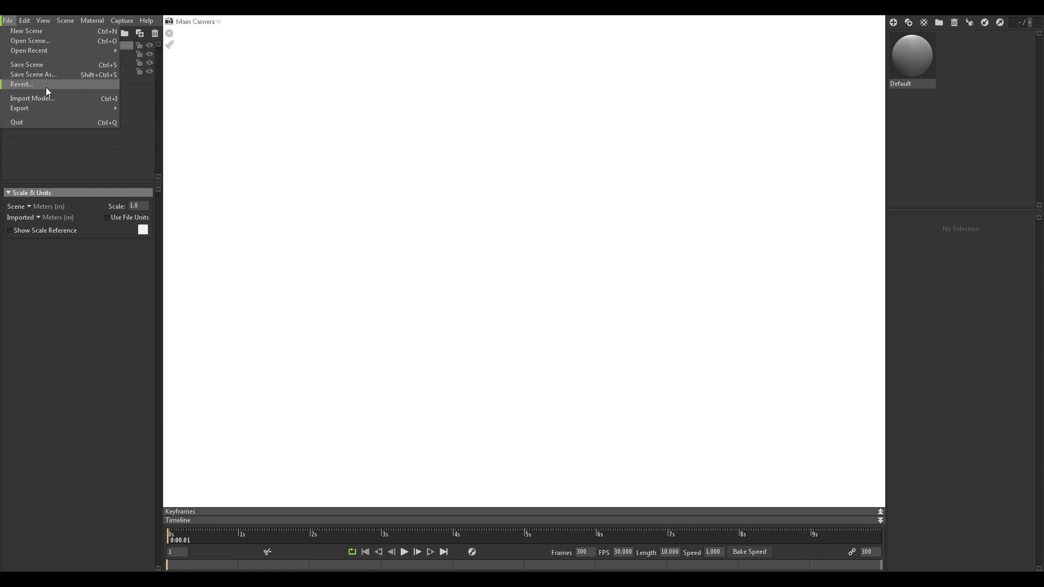
{"action": "left_click", "coordinate": [42, 99]}
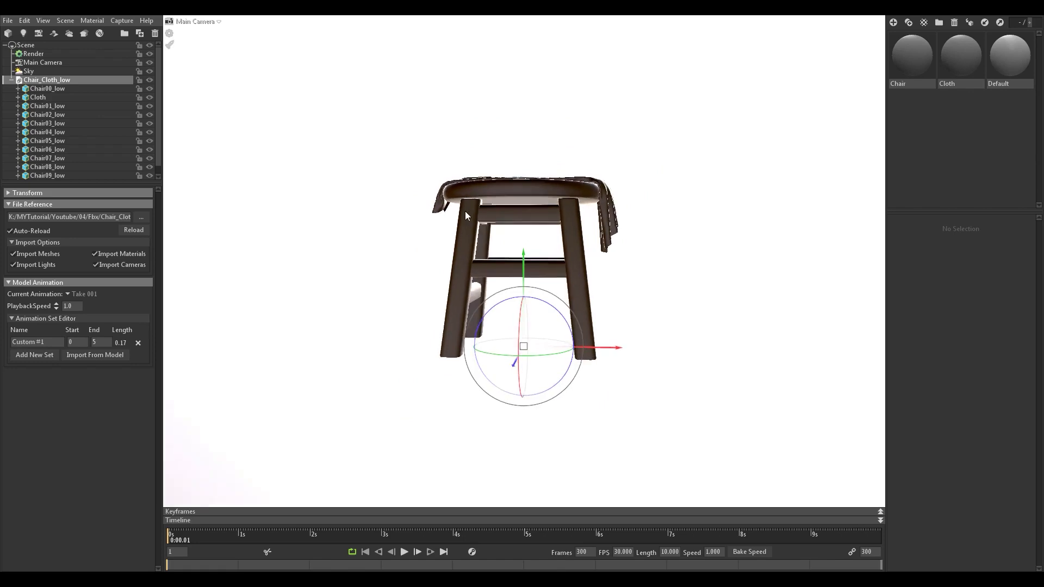
{"action": "left_click_drag", "start_coordinate": [466, 215], "coordinate": [535, 233]}
Select the Chair material and load Chair_Cloth_low_Chair_Normal from the Texture folder as its normal map
{"action": "scroll", "scroll_direction": "up", "scroll_amount": 3}
{"action": "scroll", "scroll_direction": "down", "scroll_amount": 3}
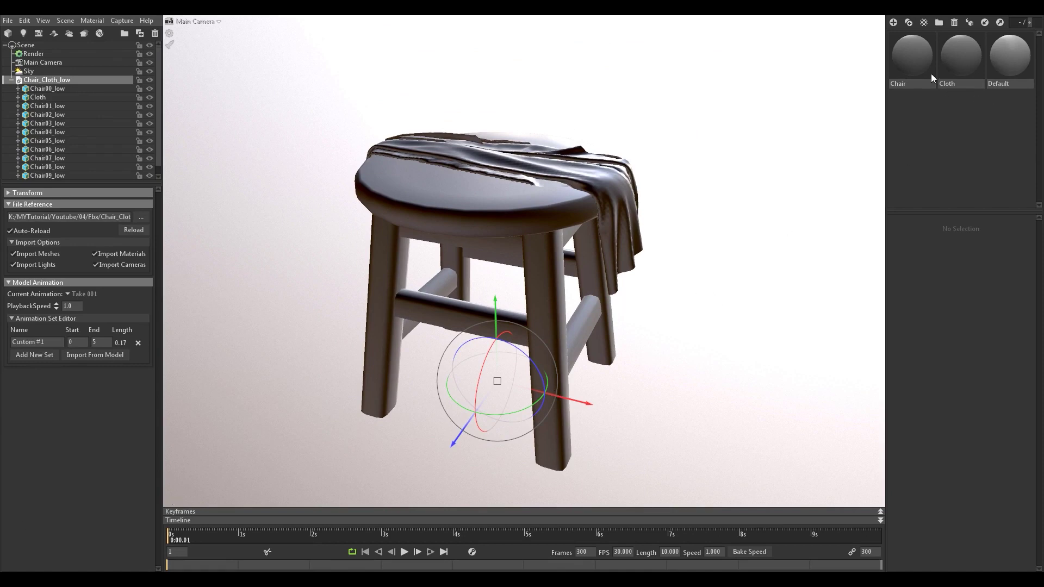
{"action": "left_click", "coordinate": [914, 52]}
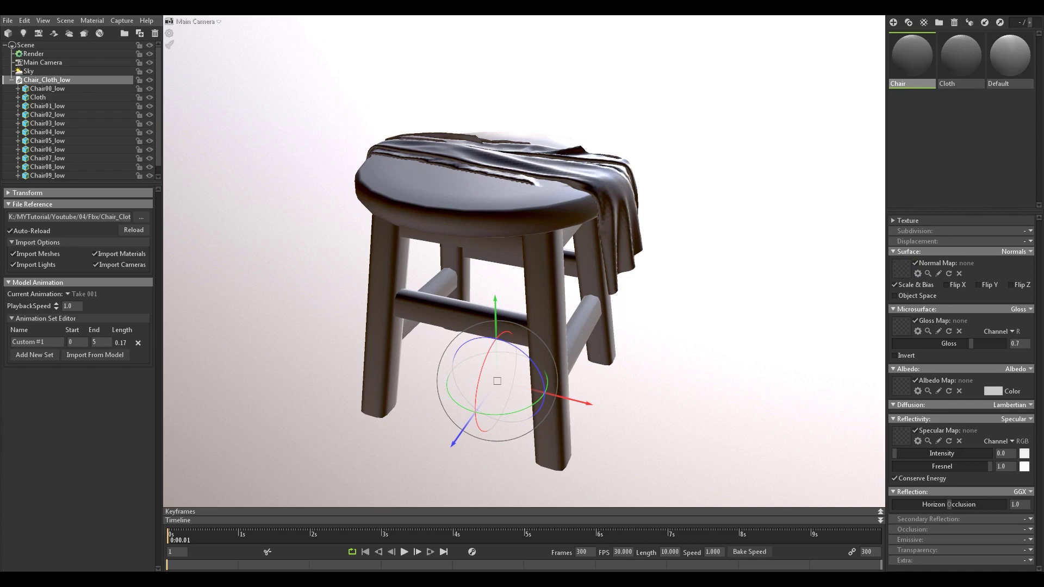
{"action": "key", "text": "ctrl+i"}
{"action": "left_click", "coordinate": [363, 121]}
{"action": "double_click", "coordinate": [239, 249]}
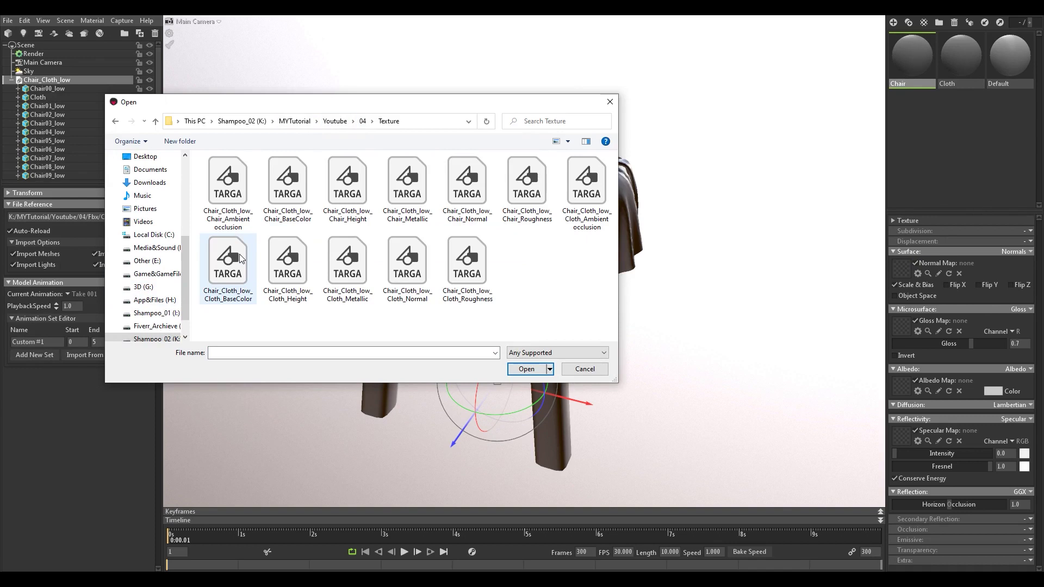
{"action": "left_click", "coordinate": [569, 141]}
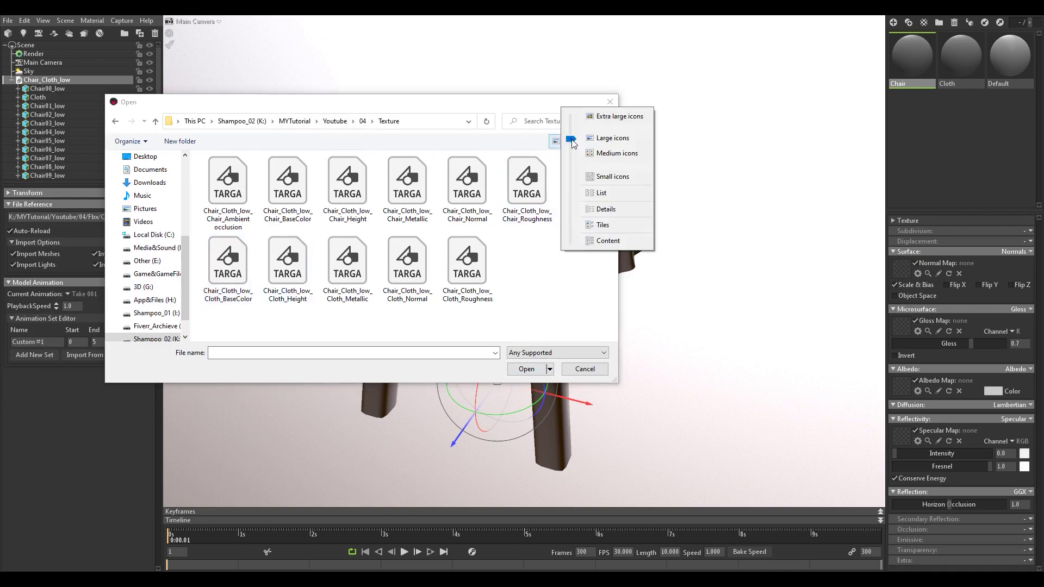
{"action": "left_click", "coordinate": [618, 194]}
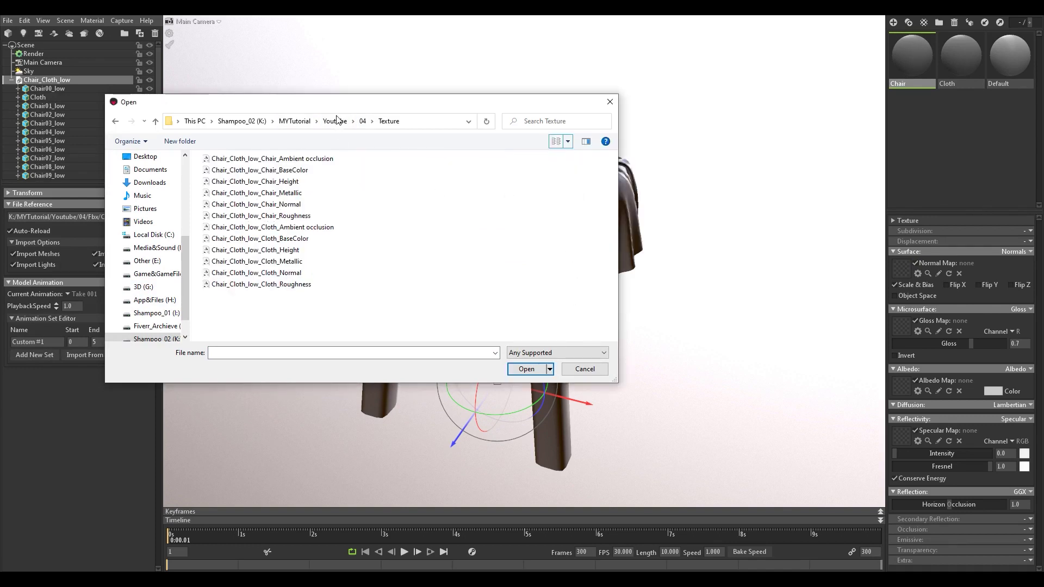
{"action": "left_click_drag", "start_coordinate": [338, 103], "coordinate": [307, 105]}
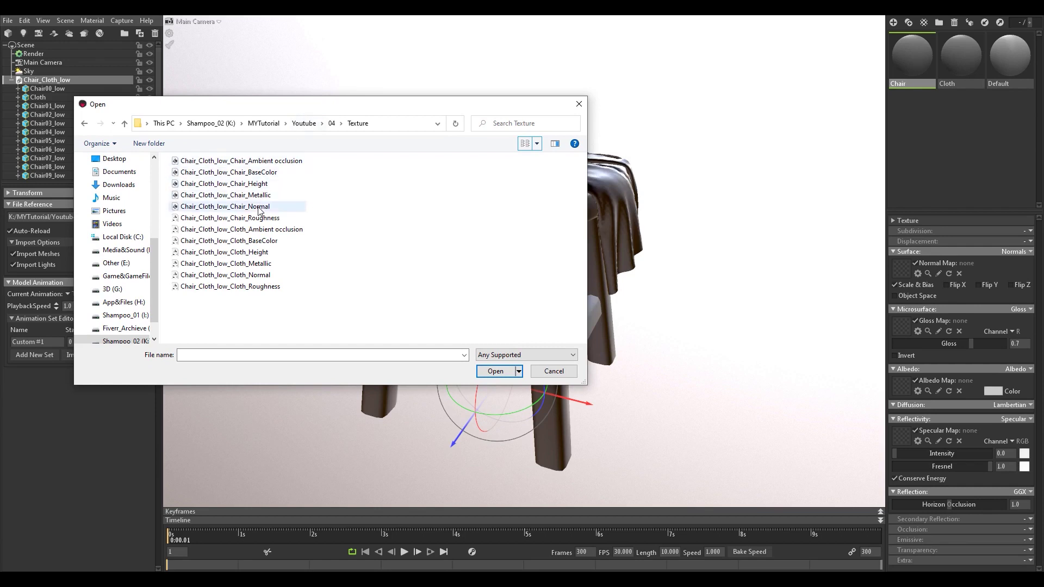
{"action": "double_click", "coordinate": [258, 208]}
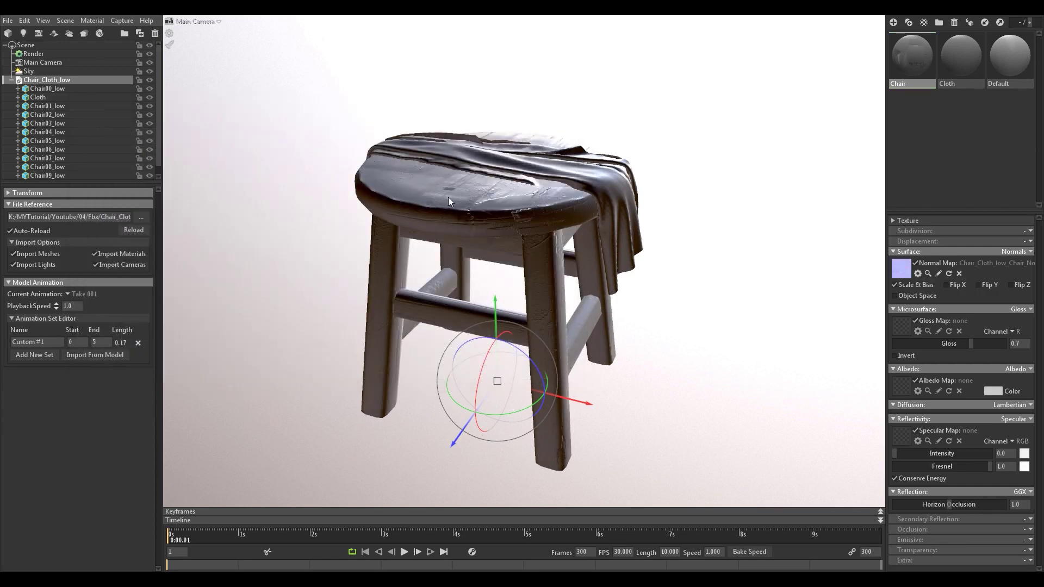
Enable Flip Y on the Chair normal map and set Microsurface to Roughness
{"action": "scroll", "scroll_direction": "up", "scroll_amount": 3}
{"action": "scroll", "scroll_direction": "down", "scroll_amount": 3}
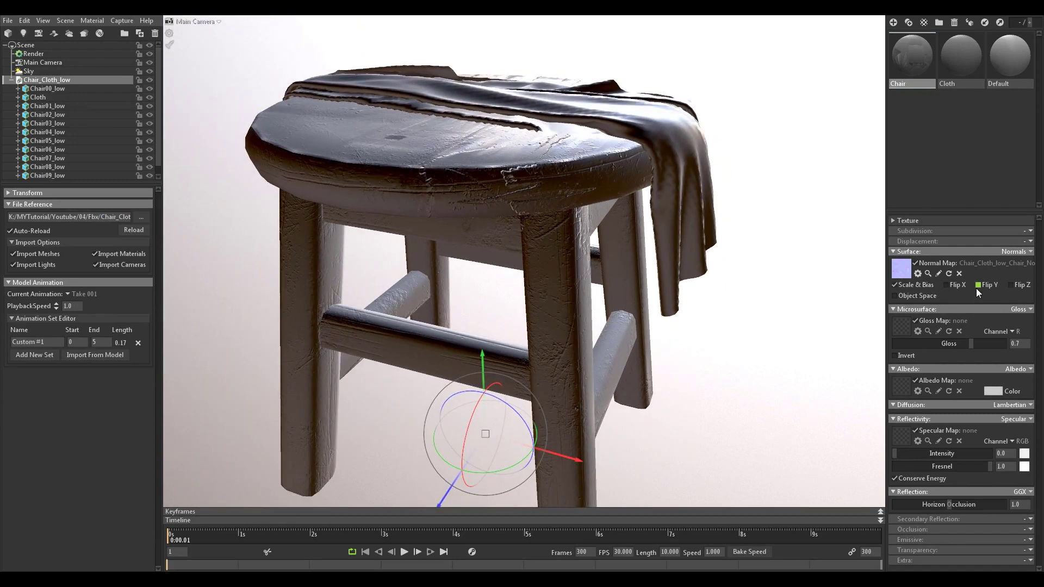
{"action": "left_click", "coordinate": [976, 286]}
{"action": "left_click_drag", "start_coordinate": [523, 161], "coordinate": [470, 246]}
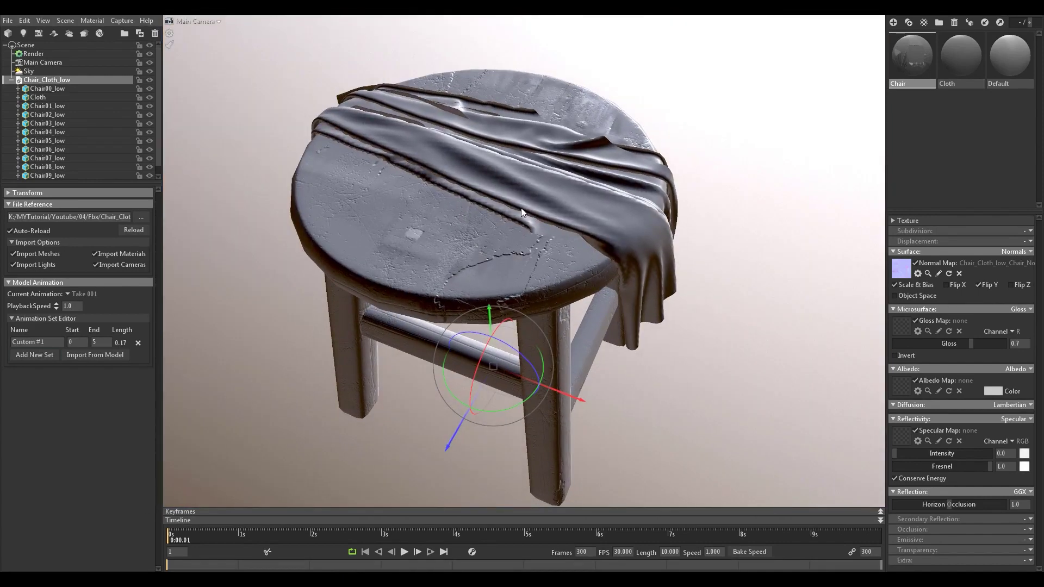
{"action": "scroll", "scroll_direction": "down", "scroll_amount": 3}
{"action": "scroll", "scroll_direction": "down", "scroll_amount": 3}
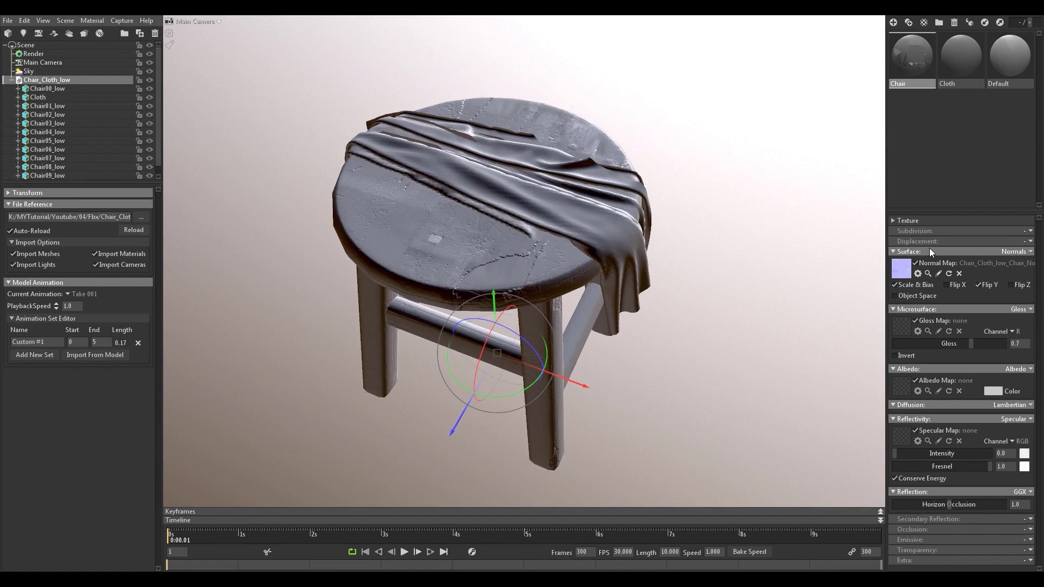
{"action": "left_click", "coordinate": [1020, 310]}
{"action": "left_click", "coordinate": [1015, 321]}
{"action": "scroll", "scroll_direction": "up", "scroll_amount": 3}
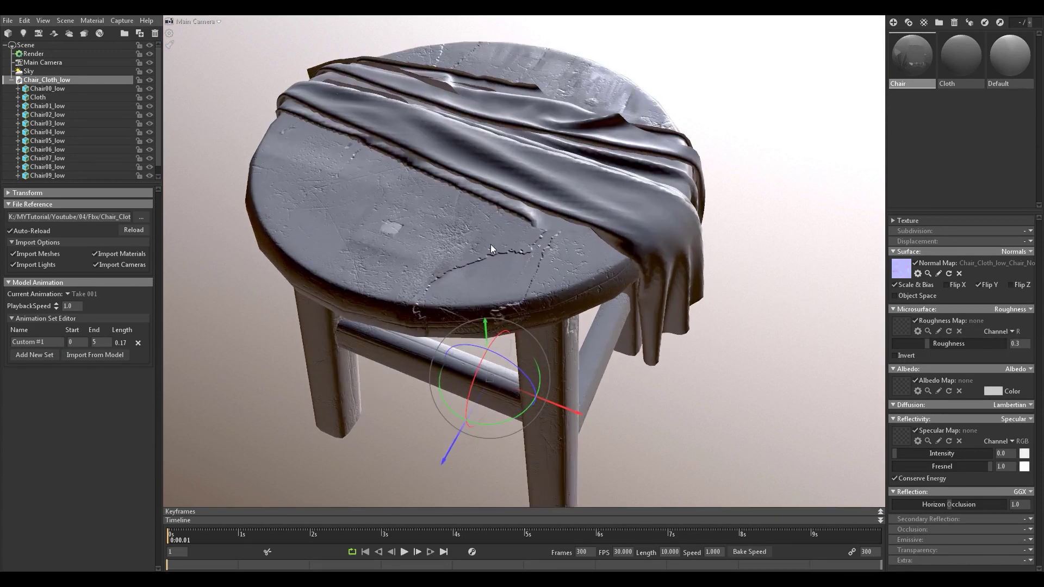
{"action": "scroll", "scroll_direction": "up", "scroll_amount": 3}
{"action": "left_click", "coordinate": [905, 329]}
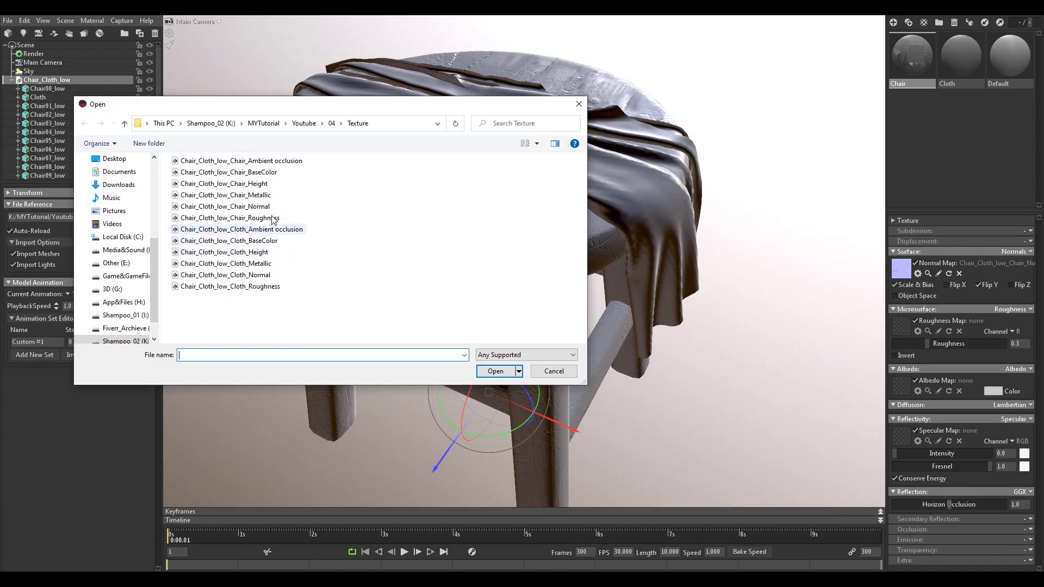
Load the Chair roughness map and Chair_Cloth_low_Chair_BaseColor as the albedo map
{"action": "double_click", "coordinate": [256, 218]}
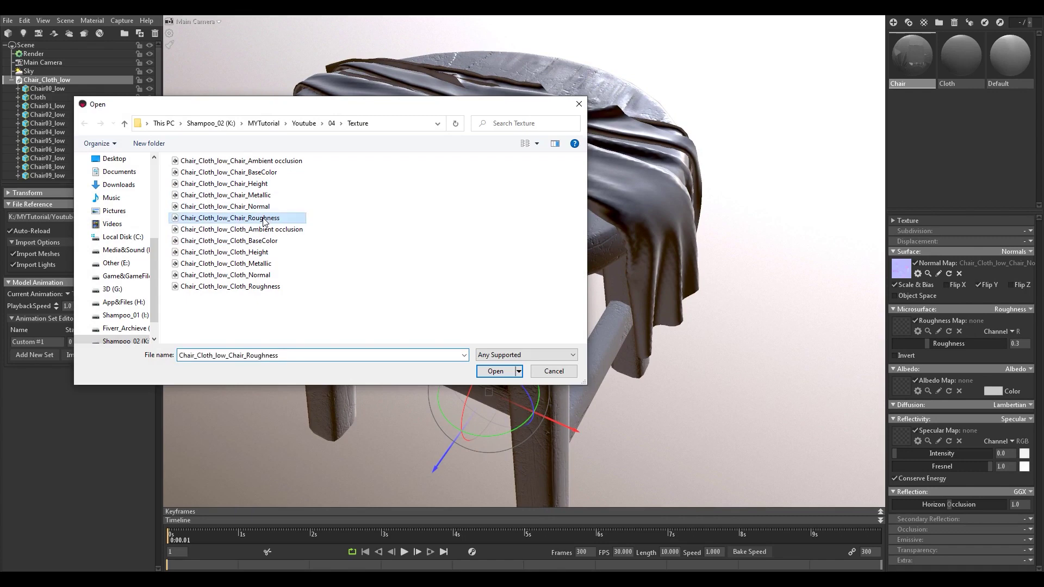
{"action": "left_click_drag", "start_coordinate": [454, 162], "coordinate": [428, 174]}
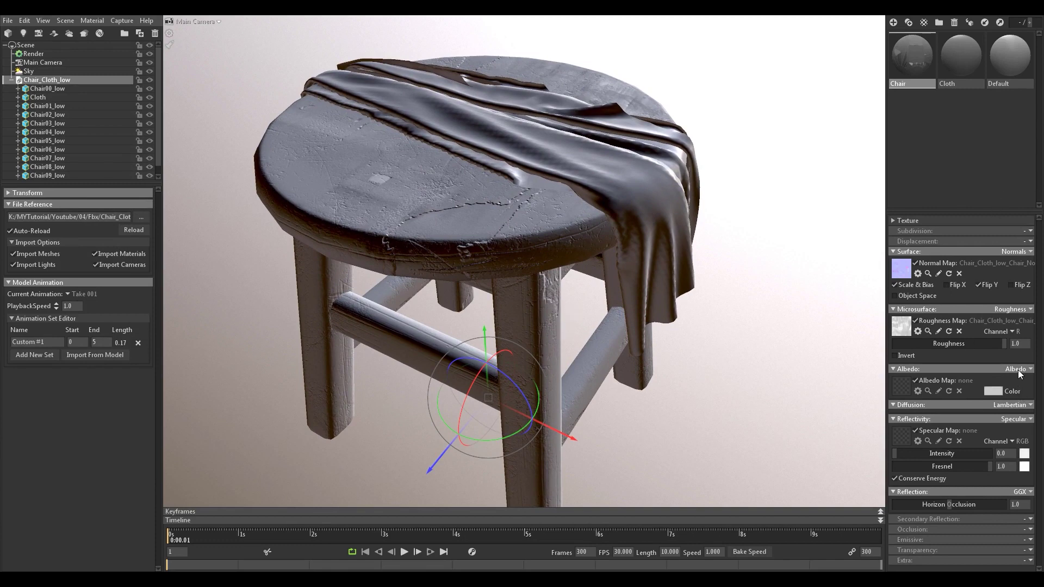
{"action": "left_click", "coordinate": [1019, 373]}
{"action": "left_click", "coordinate": [901, 386]}
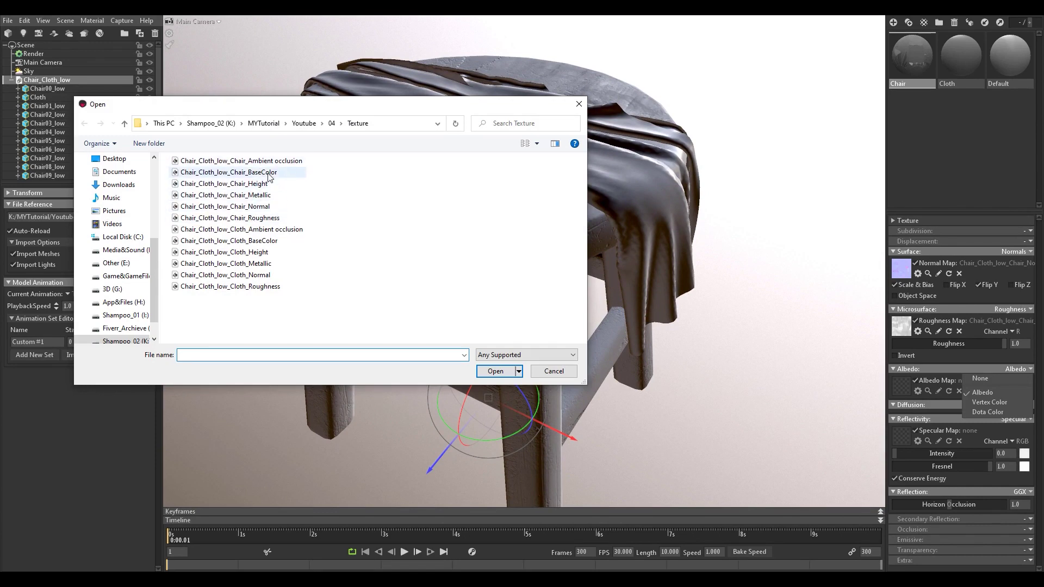
{"action": "double_click", "coordinate": [268, 173]}
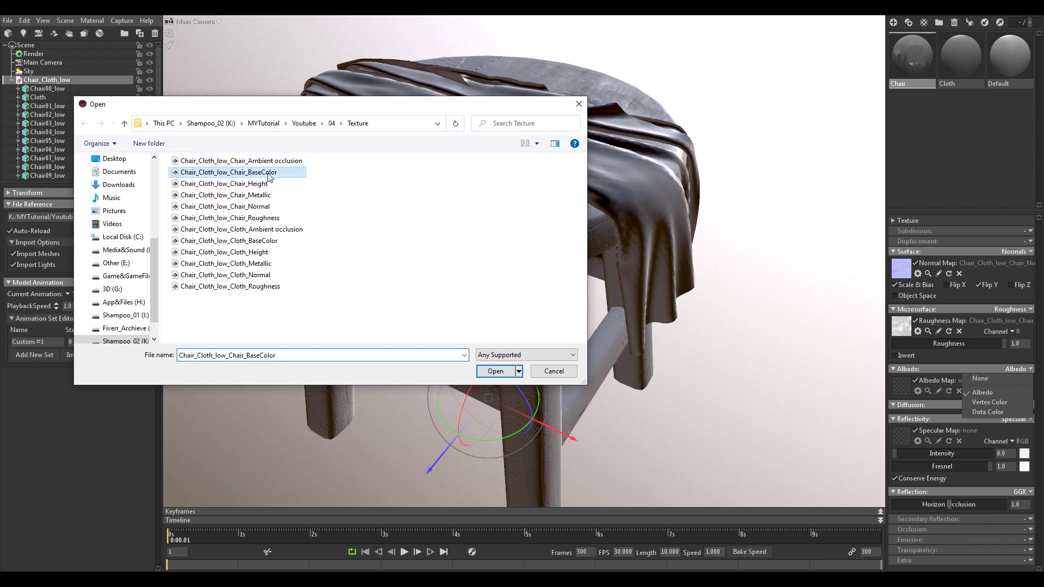
Set the Chair albedo colour tint to pure white (ffffff)
{"action": "scroll", "scroll_direction": "down", "scroll_amount": 3}
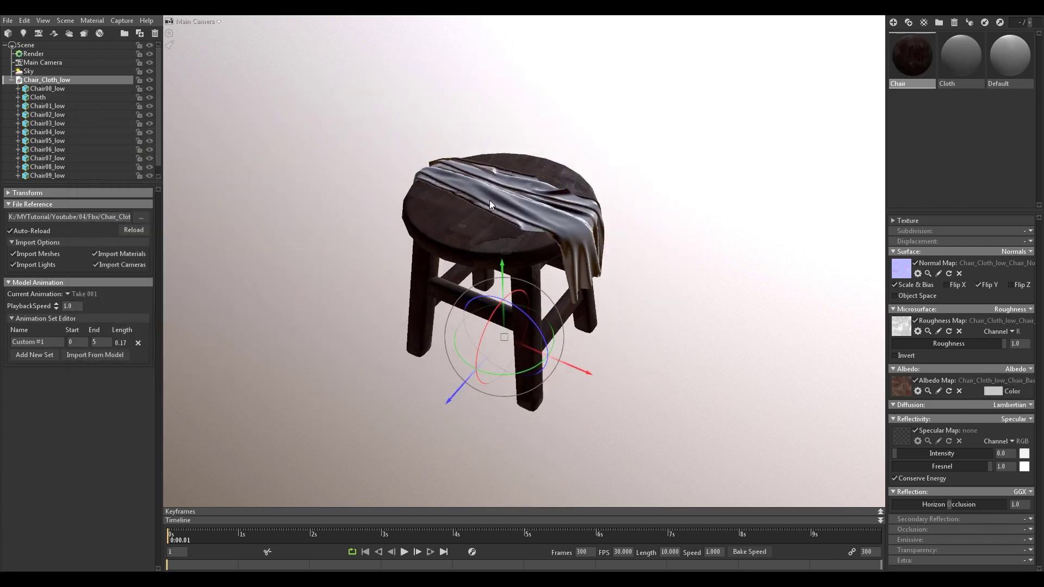
{"action": "scroll", "scroll_direction": "up", "scroll_amount": 3}
{"action": "left_click", "coordinate": [996, 393]}
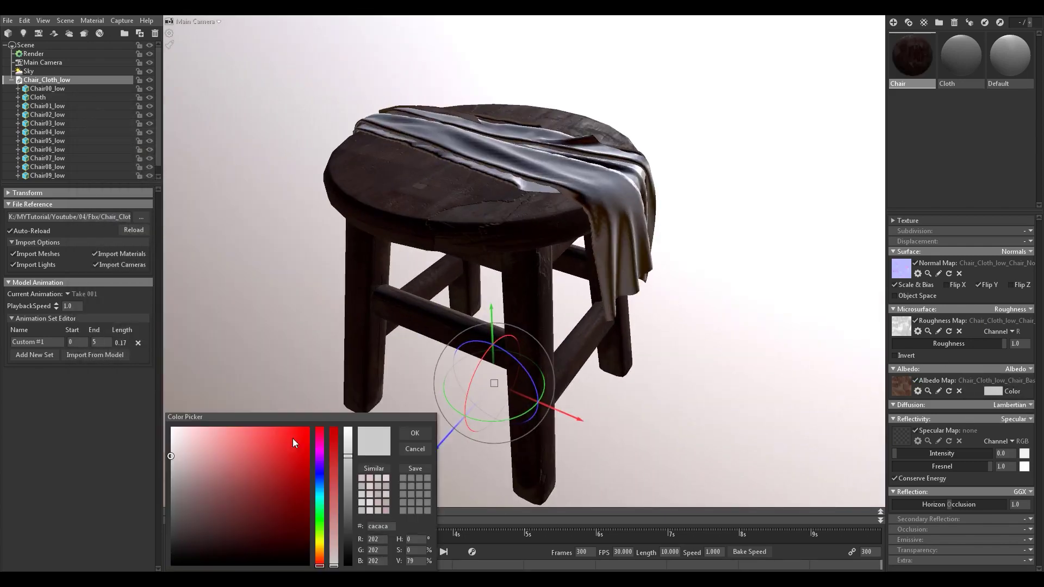
{"action": "left_click", "coordinate": [179, 474]}
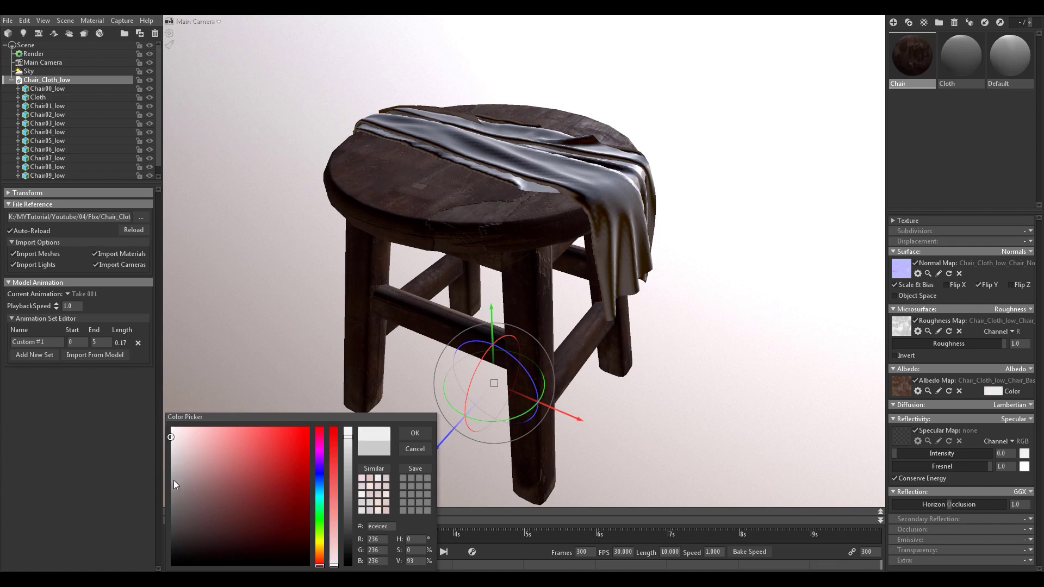
{"action": "left_click_drag", "start_coordinate": [175, 436], "coordinate": [138, 245]}
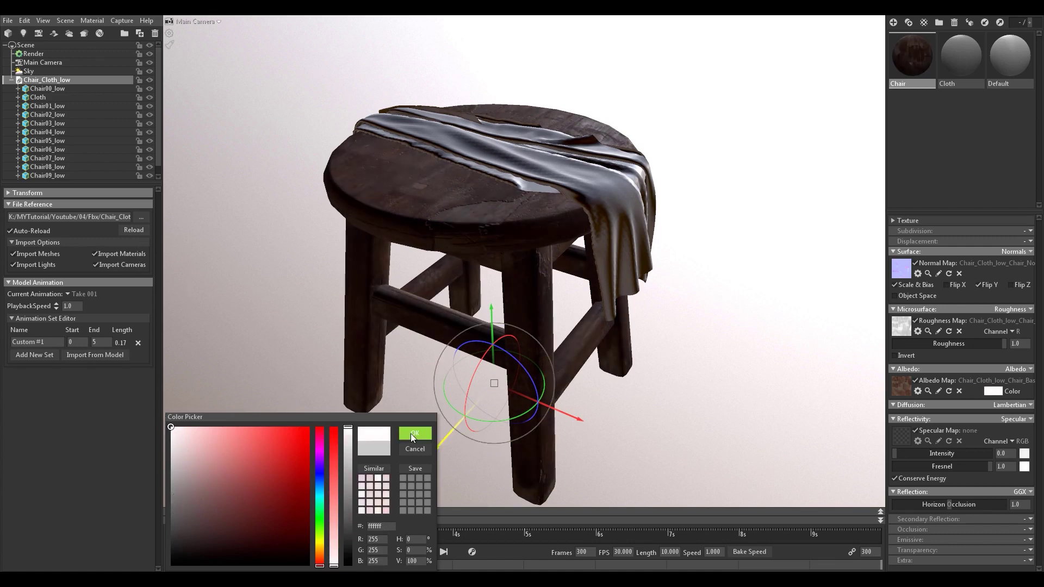
{"action": "left_click", "coordinate": [413, 433]}
{"action": "left_click", "coordinate": [917, 391]}
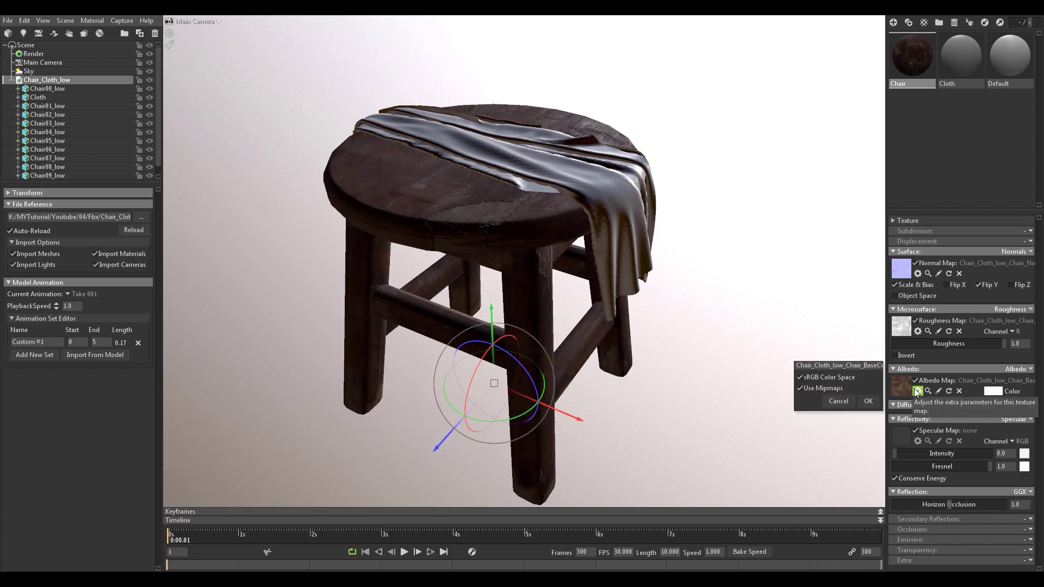
{"action": "left_click", "coordinate": [868, 400]}
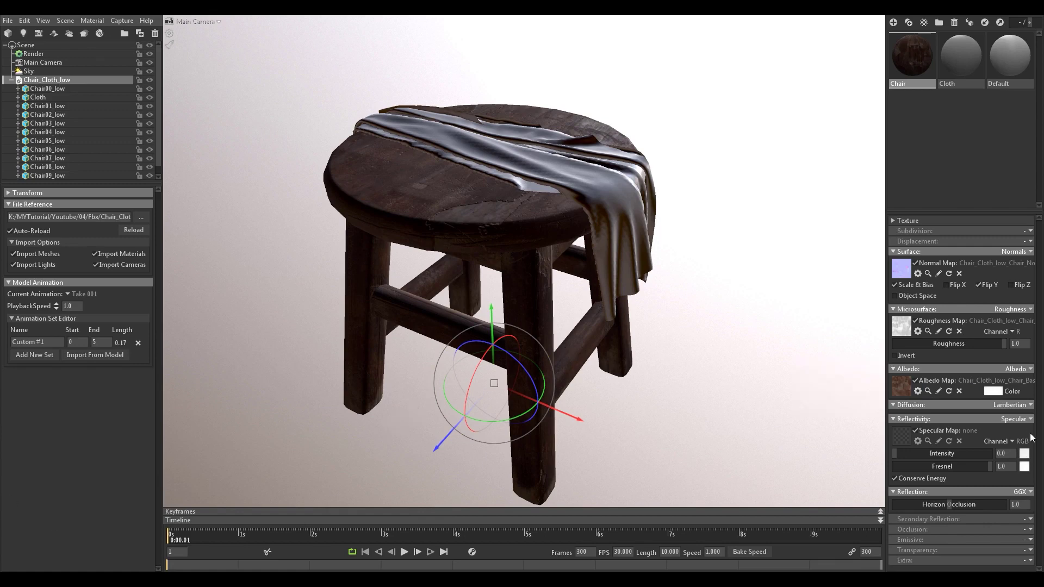
{"action": "left_click", "coordinate": [1024, 421]}
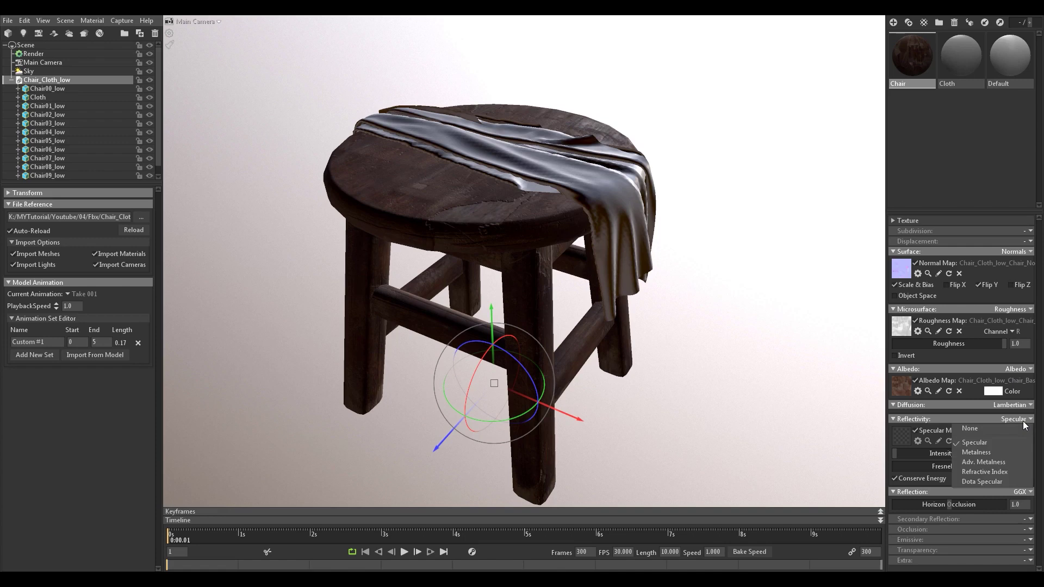
Set Chair reflectivity to Metalness with Chair_Cloth_low_Chair_Metallic as the metalness map
{"action": "left_click", "coordinate": [977, 452]}
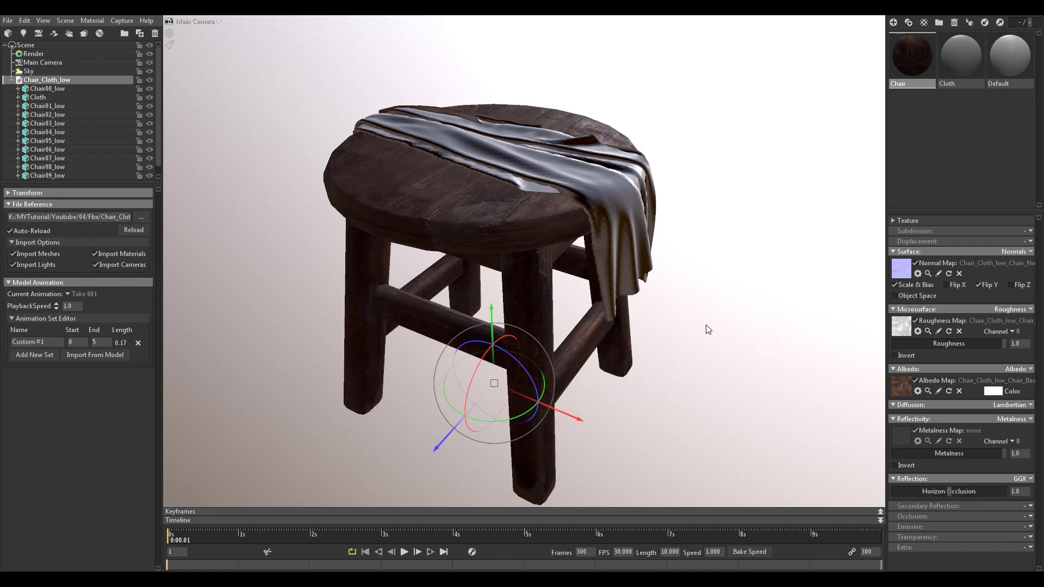
{"action": "left_click", "coordinate": [896, 438]}
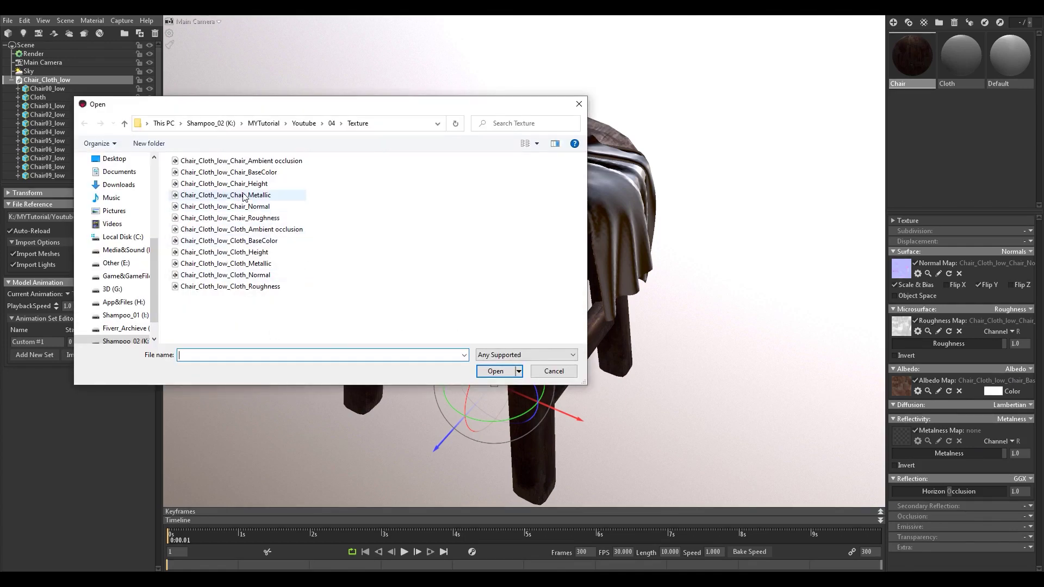
{"action": "double_click", "coordinate": [259, 197]}
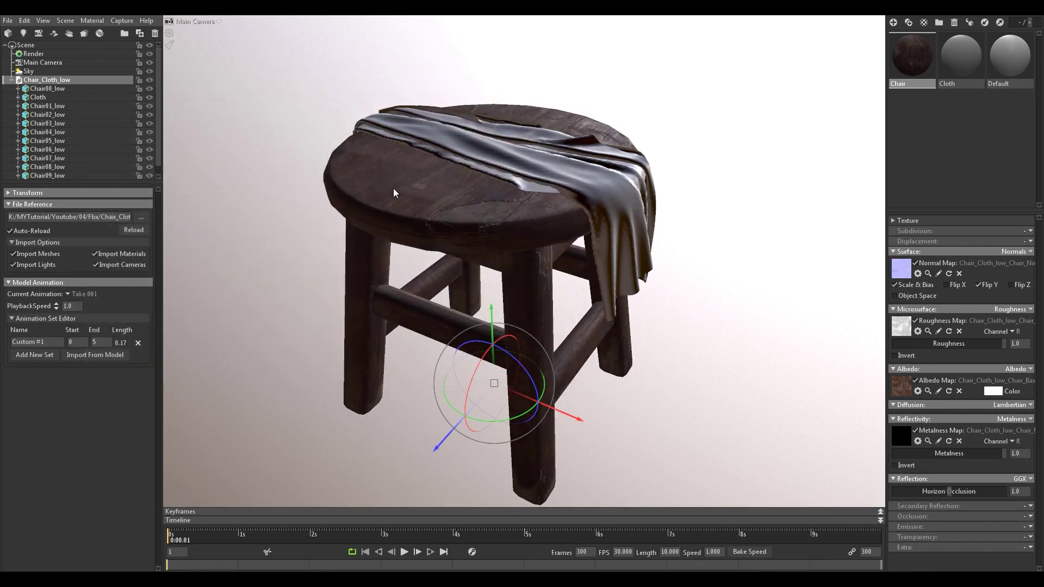
{"action": "left_click_drag", "start_coordinate": [440, 200], "coordinate": [452, 315]}
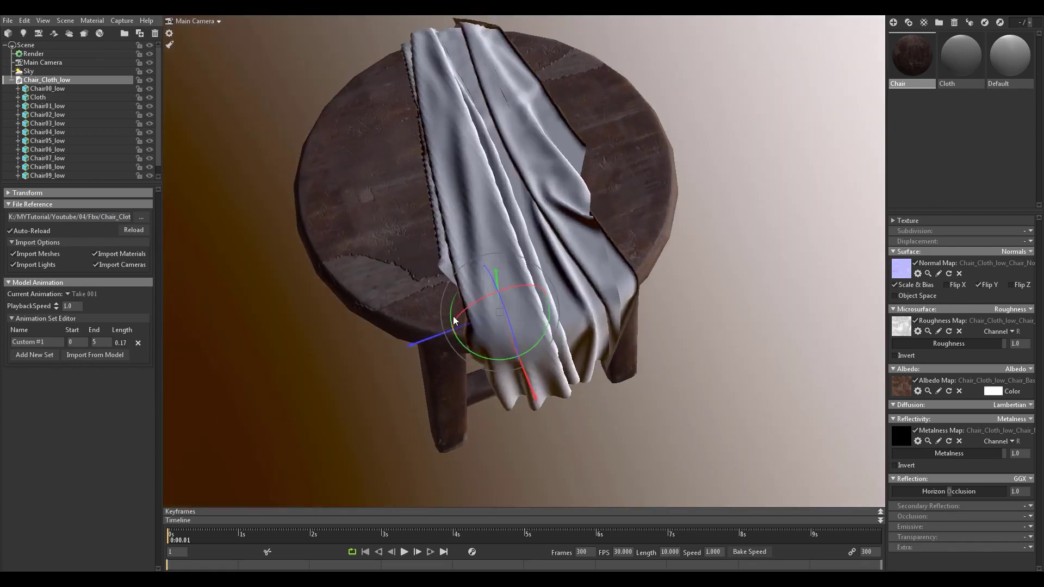
{"action": "scroll", "scroll_direction": "up", "scroll_amount": 3}
{"action": "scroll", "scroll_direction": "up", "scroll_amount": 3}
{"action": "scroll", "scroll_direction": "down", "scroll_amount": 3}
{"action": "left_click_drag", "start_coordinate": [448, 252], "coordinate": [445, 208]}
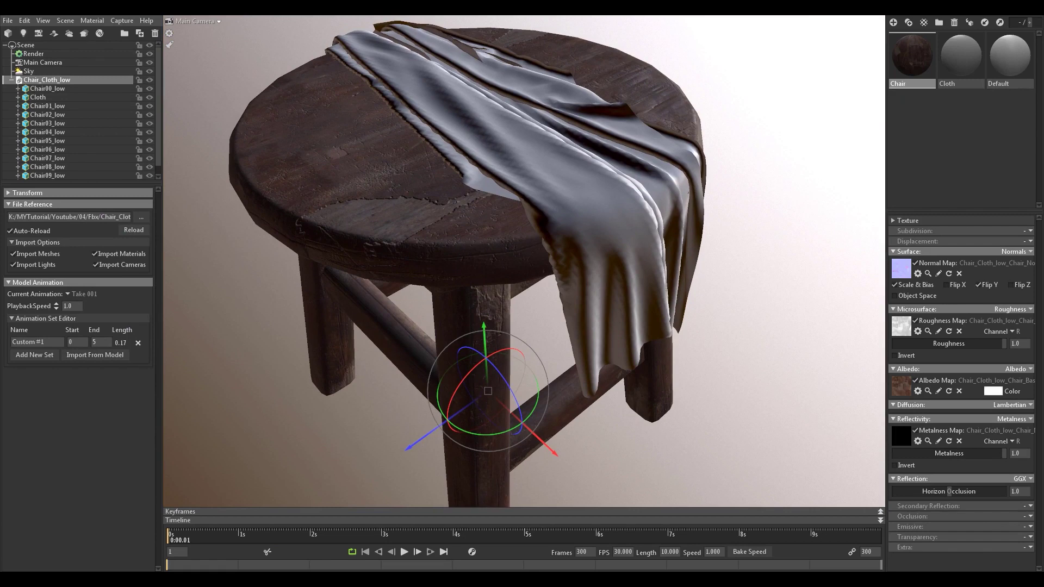
{"action": "left_click", "coordinate": [973, 71]}
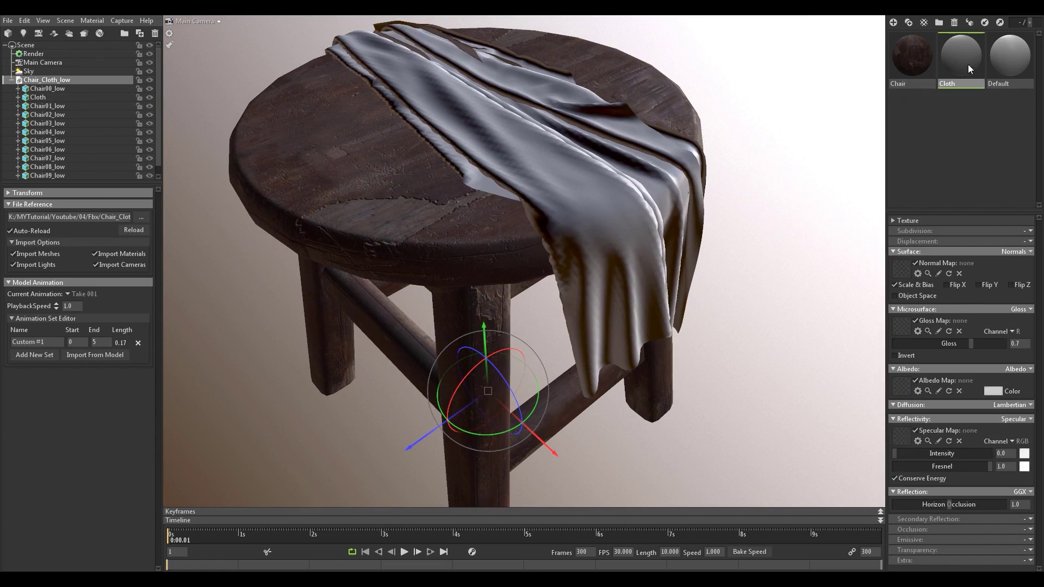
Load Chair_Cloth_low_Cloth_Normal as the Cloth material's normal map
{"action": "left_click", "coordinate": [900, 268]}
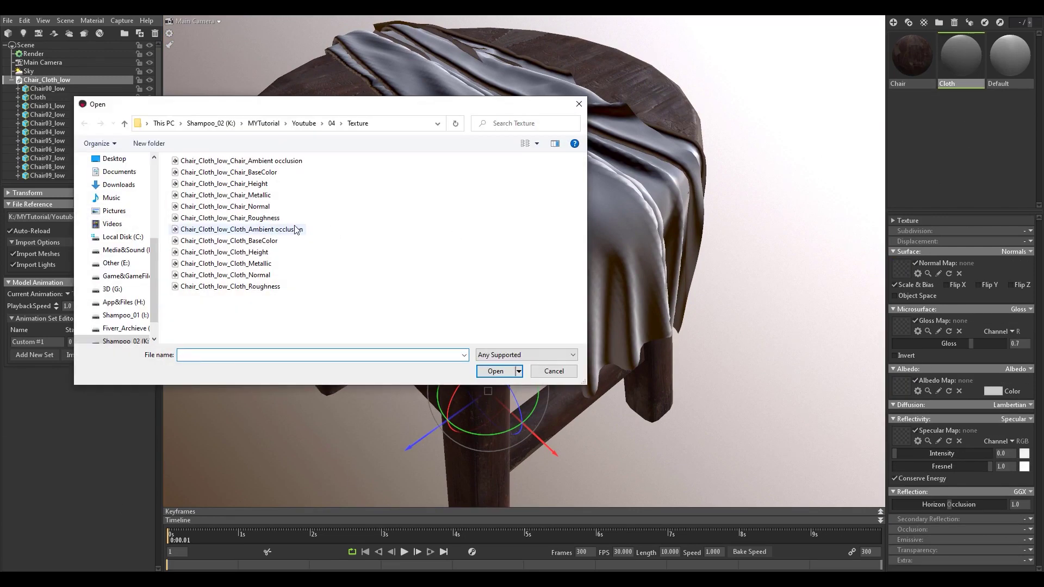
{"action": "double_click", "coordinate": [225, 275]}
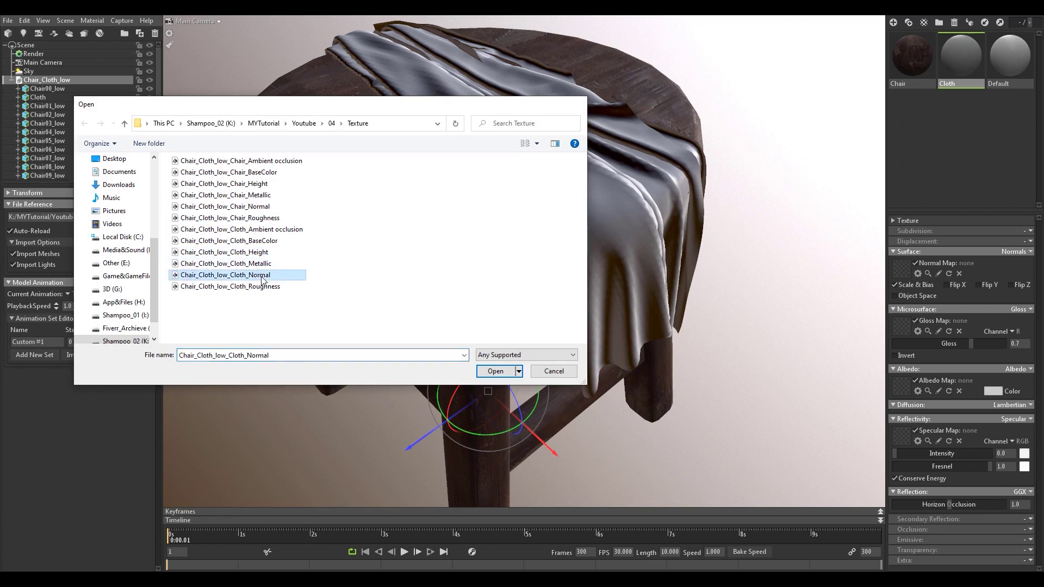
{"action": "left_click_drag", "start_coordinate": [523, 211], "coordinate": [521, 196]}
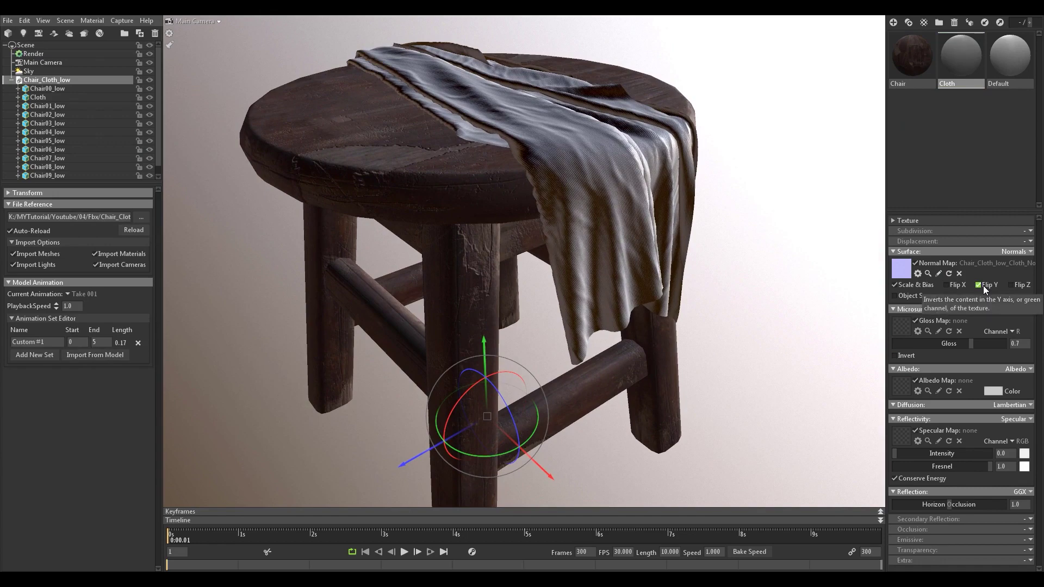
{"action": "left_click_drag", "start_coordinate": [609, 178], "coordinate": [570, 191]}
{"action": "scroll", "scroll_direction": "up", "scroll_amount": 3}
Orbit around the stool to inspect the cloth's woven surface from several angles
{"action": "left_click_drag", "start_coordinate": [494, 160], "coordinate": [451, 130]}
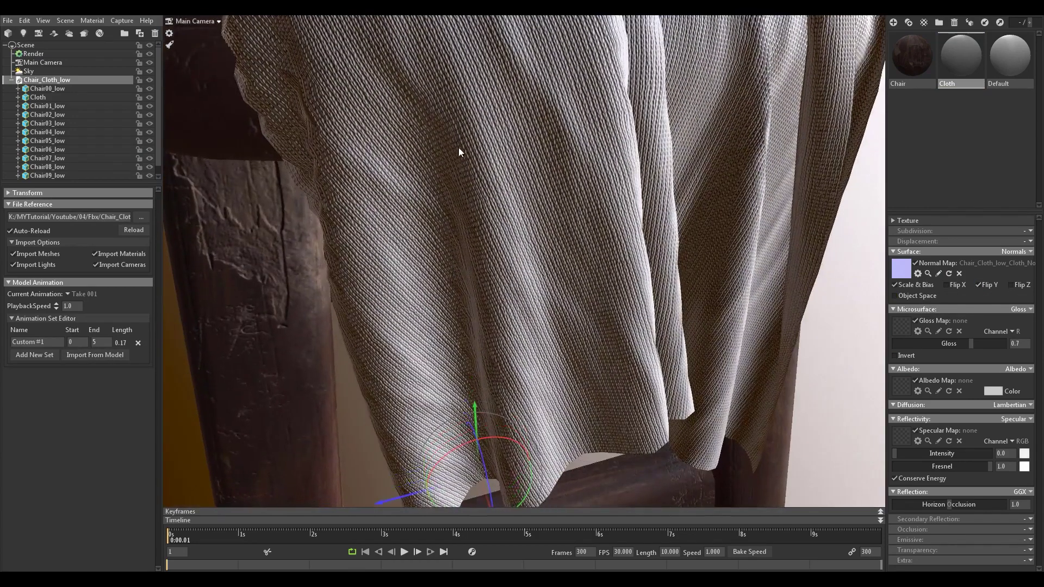
{"action": "scroll", "scroll_direction": "down", "scroll_amount": 3}
{"action": "left_click_drag", "start_coordinate": [465, 168], "coordinate": [524, 139]}
{"action": "scroll", "scroll_direction": "up", "scroll_amount": 3}
{"action": "left_click_drag", "start_coordinate": [557, 213], "coordinate": [706, 223]}
{"action": "scroll", "scroll_direction": "down", "scroll_amount": 3}
{"action": "left_click_drag", "start_coordinate": [579, 227], "coordinate": [475, 230]}
{"action": "scroll", "scroll_direction": "up", "scroll_amount": 3}
{"action": "left_click_drag", "start_coordinate": [542, 301], "coordinate": [517, 325]}
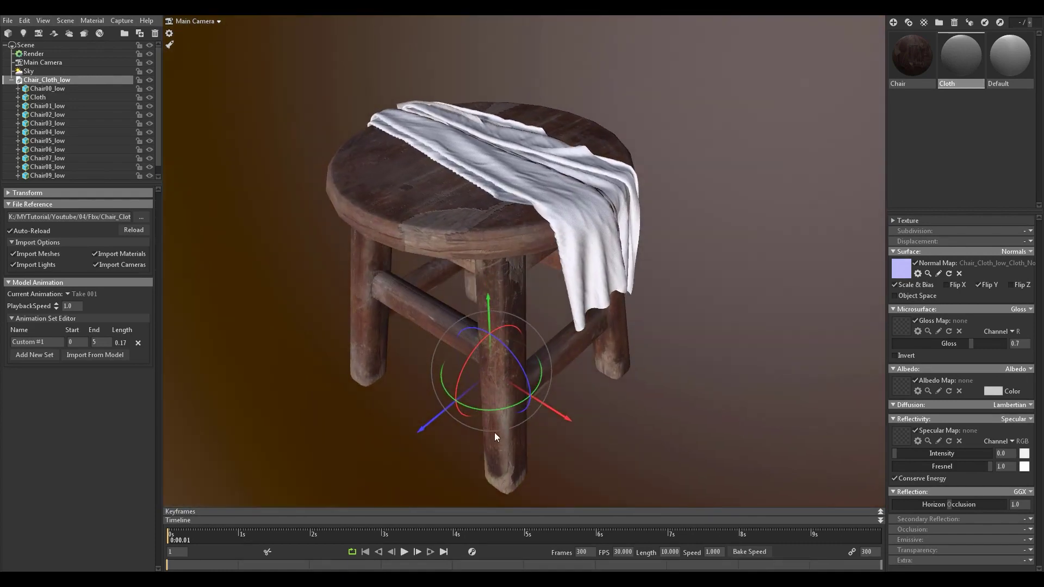
{"action": "left_click", "coordinate": [1019, 309]}
Set Cloth microsurface to Roughness and load the Cloth Roughness and Cloth BaseColor maps
{"action": "left_click", "coordinate": [975, 343]}
{"action": "left_click", "coordinate": [901, 326]}
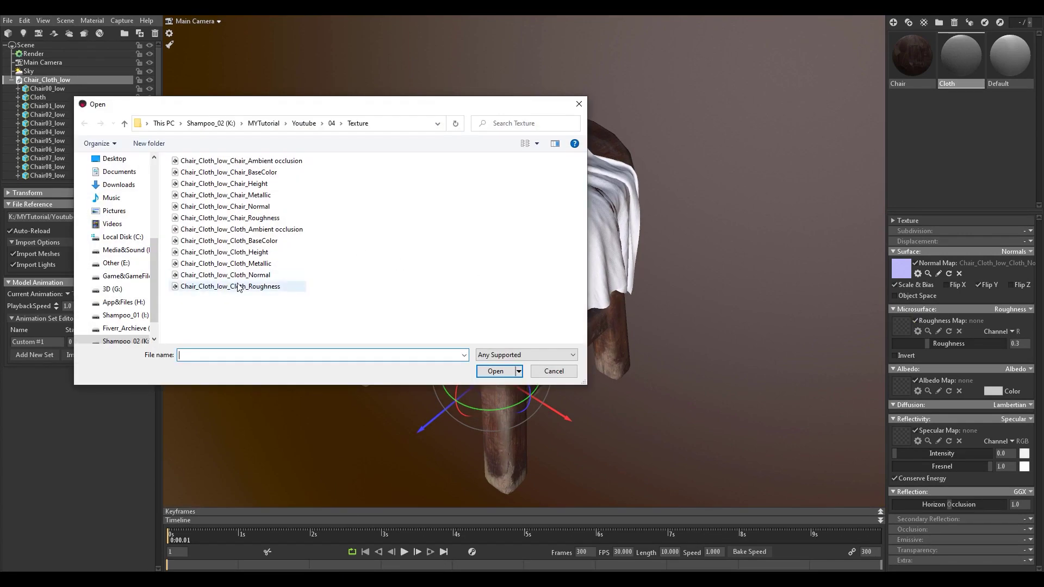
{"action": "double_click", "coordinate": [257, 288]}
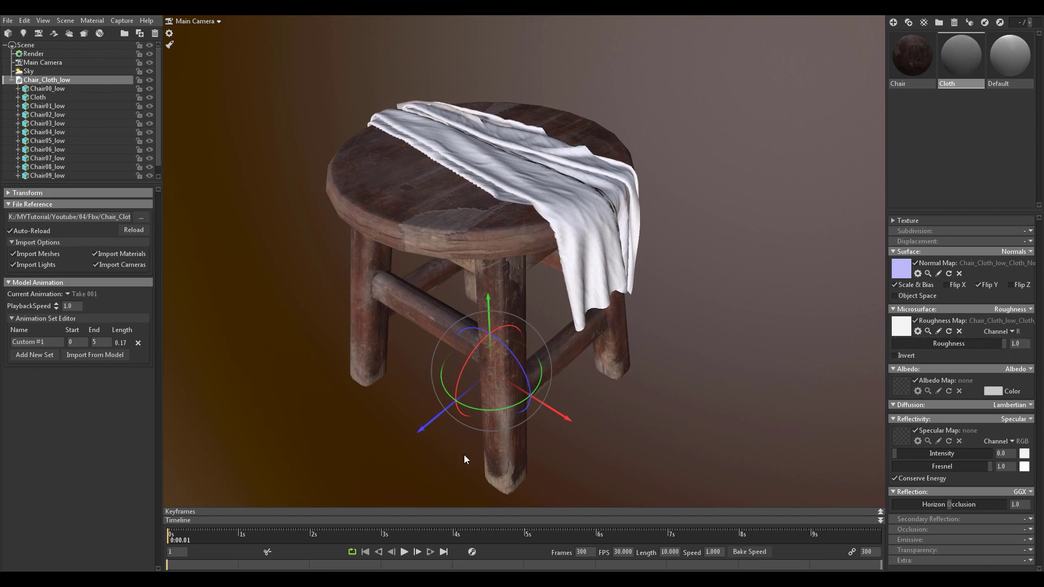
{"action": "left_click", "coordinate": [896, 386]}
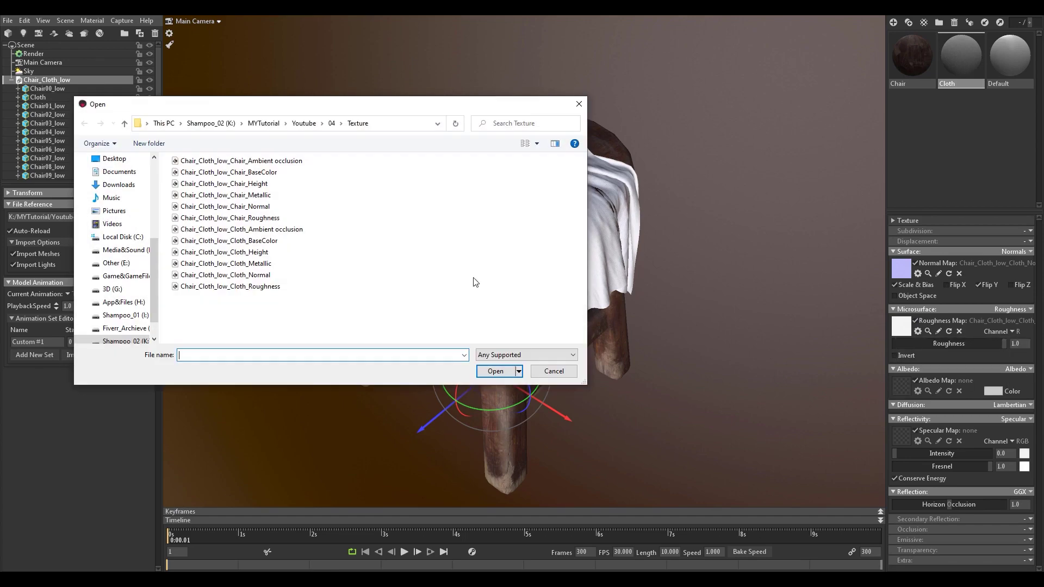
{"action": "double_click", "coordinate": [261, 241]}
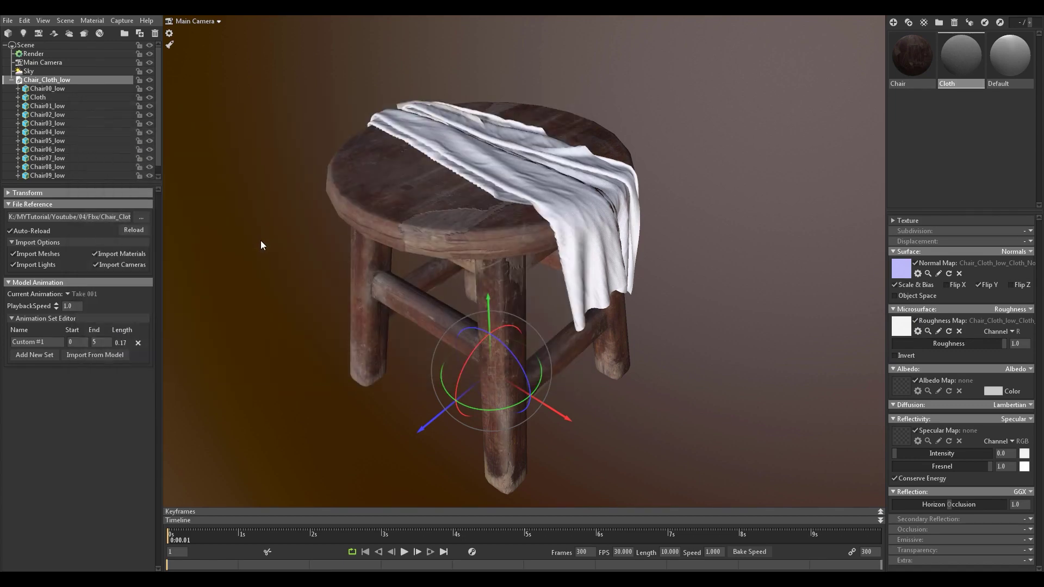
Tint the Cloth albedo colour pure white and check the seat from above
{"action": "left_click_drag", "start_coordinate": [534, 224], "coordinate": [497, 192]}
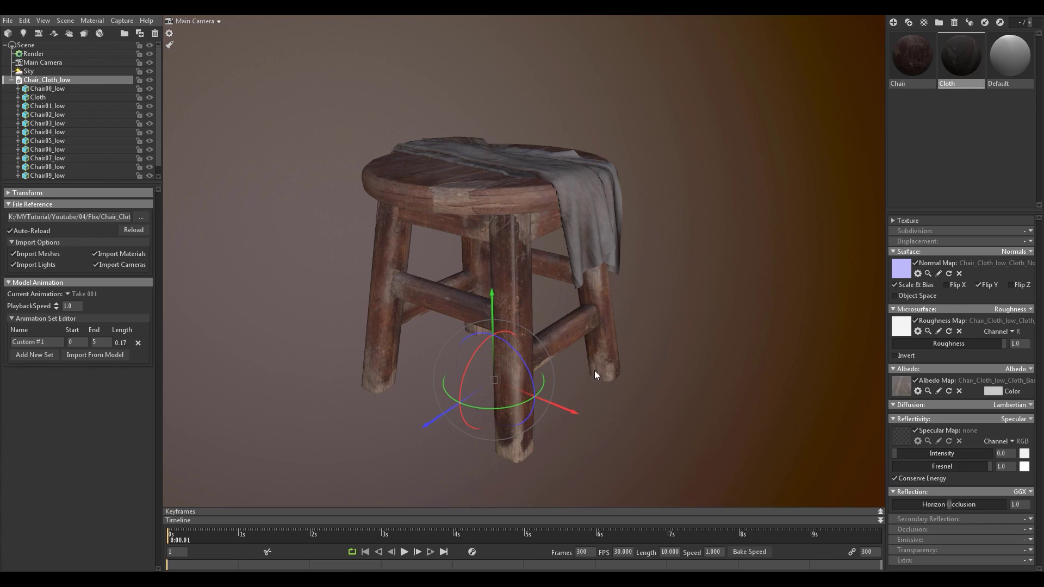
{"action": "left_click", "coordinate": [991, 391]}
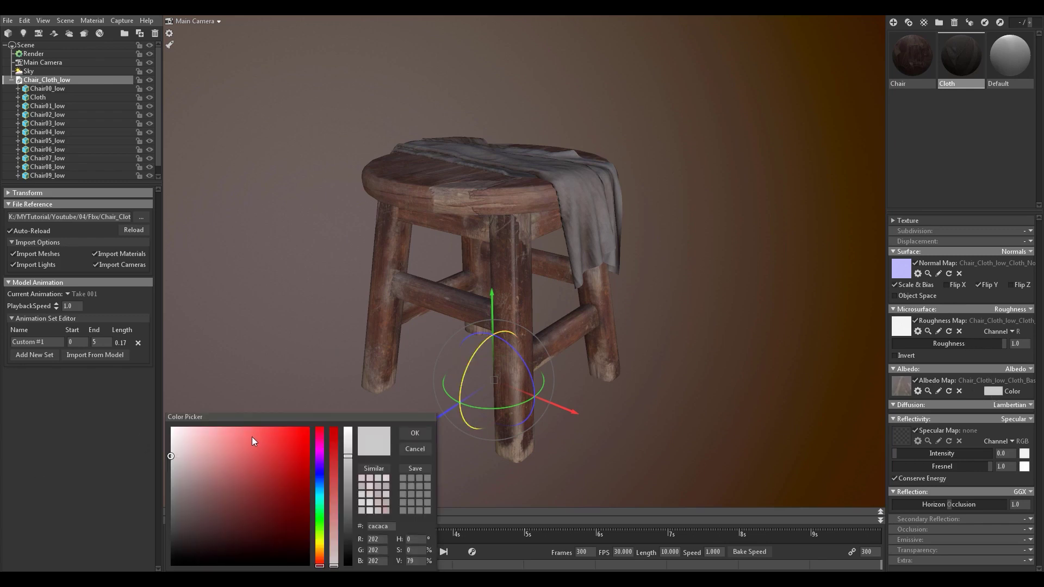
{"action": "left_click_drag", "start_coordinate": [170, 459], "coordinate": [159, 405]}
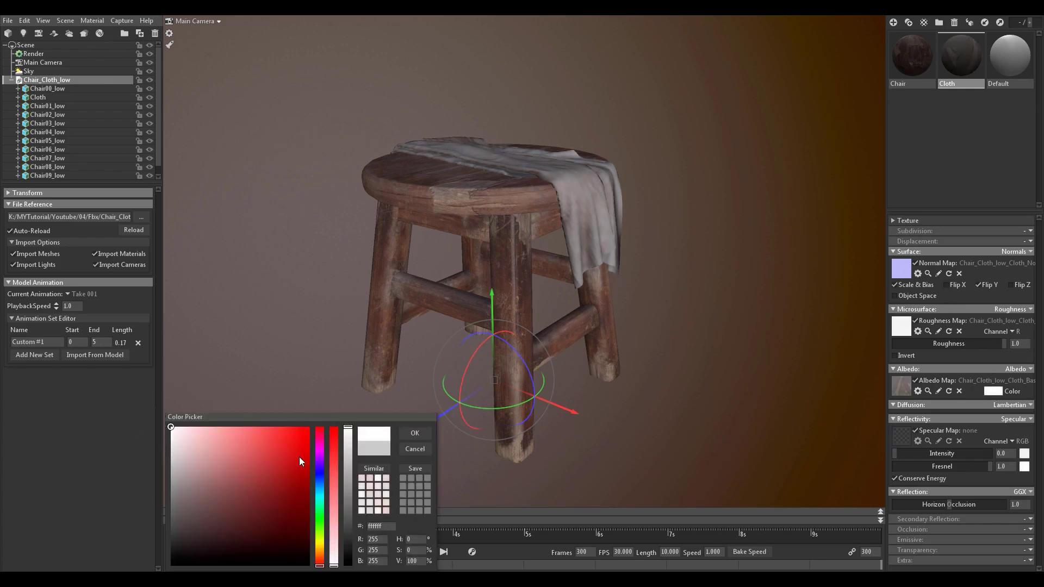
{"action": "left_click", "coordinate": [426, 435]}
{"action": "scroll", "scroll_direction": "up", "scroll_amount": 3}
{"action": "left_click_drag", "start_coordinate": [563, 211], "coordinate": [543, 226]}
{"action": "scroll", "scroll_direction": "down", "scroll_amount": 3}
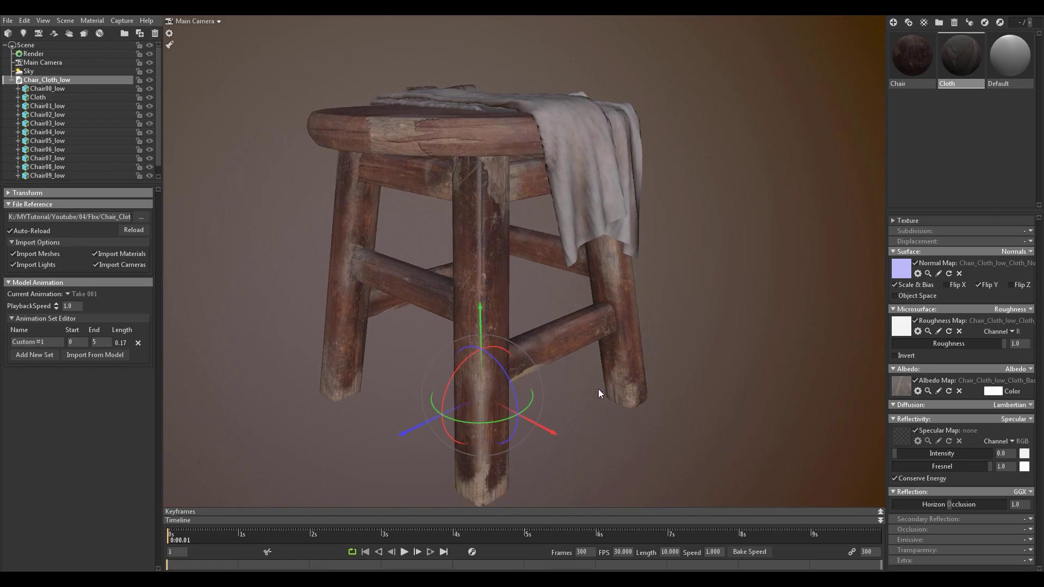
{"action": "left_click", "coordinate": [1020, 419]}
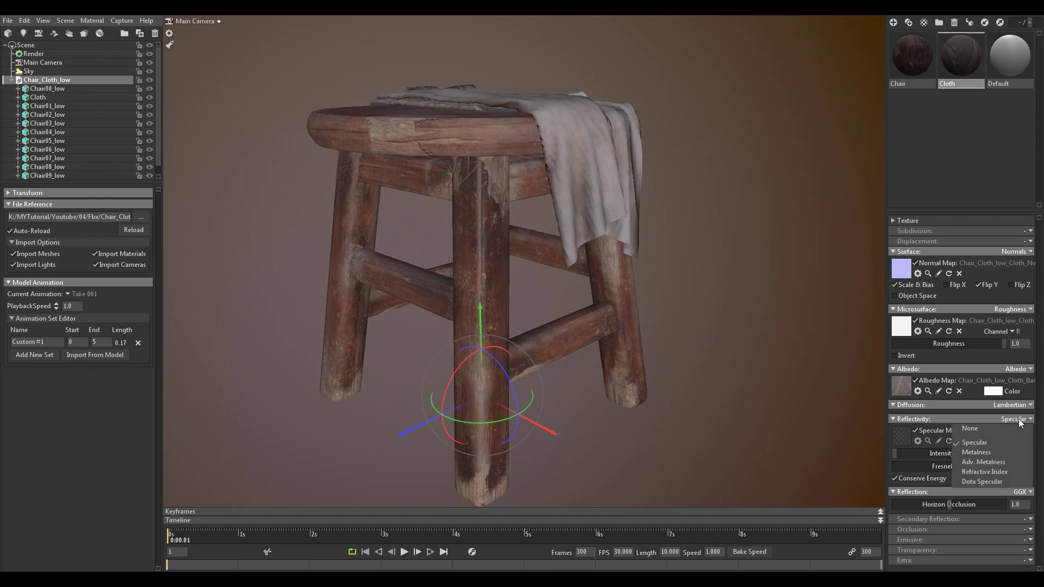
{"action": "left_click", "coordinate": [997, 453]}
{"action": "left_click", "coordinate": [901, 437]}
{"action": "double_click", "coordinate": [226, 263]}
{"action": "left_click_drag", "start_coordinate": [514, 159], "coordinate": [513, 232]}
{"action": "scroll", "scroll_direction": "up", "scroll_amount": 3}
{"action": "scroll", "scroll_direction": "up", "scroll_amount": 3}
{"action": "scroll", "scroll_direction": "down", "scroll_amount": 3}
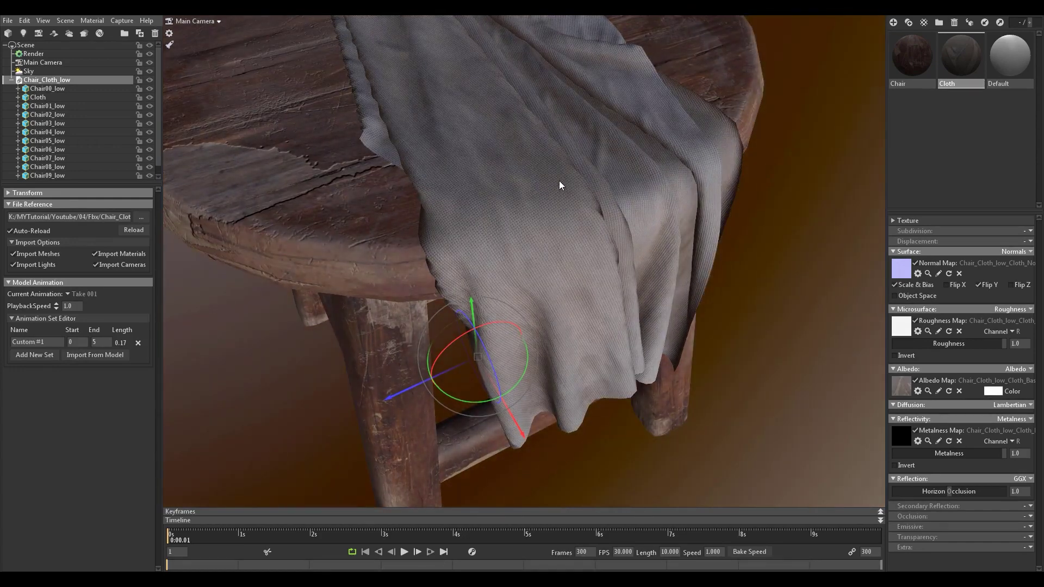
{"action": "scroll", "scroll_direction": "down", "scroll_amount": 3}
{"action": "left_click_drag", "start_coordinate": [473, 135], "coordinate": [532, 109]}
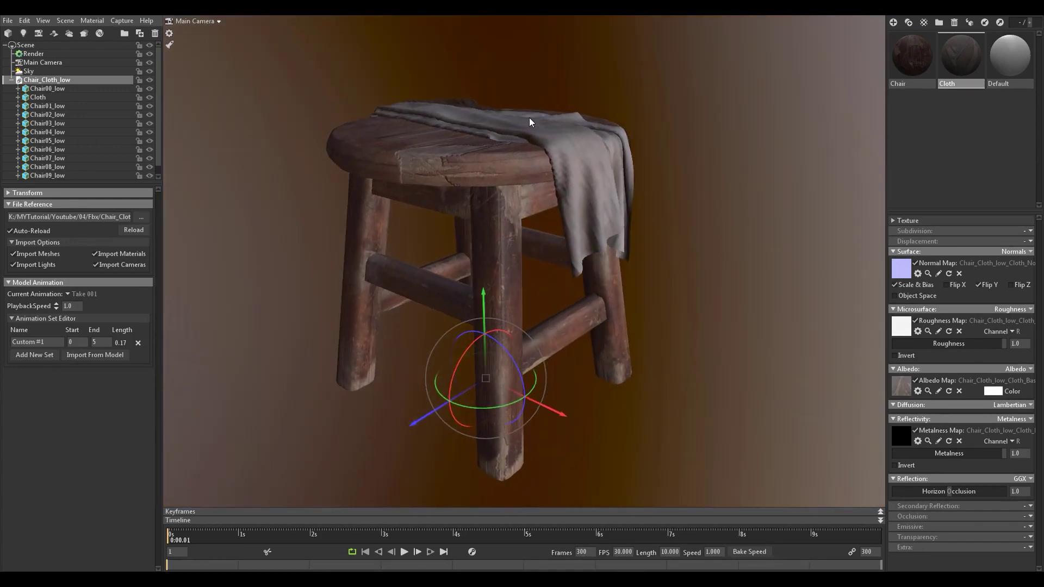
{"action": "scroll", "scroll_direction": "up", "scroll_amount": 3}
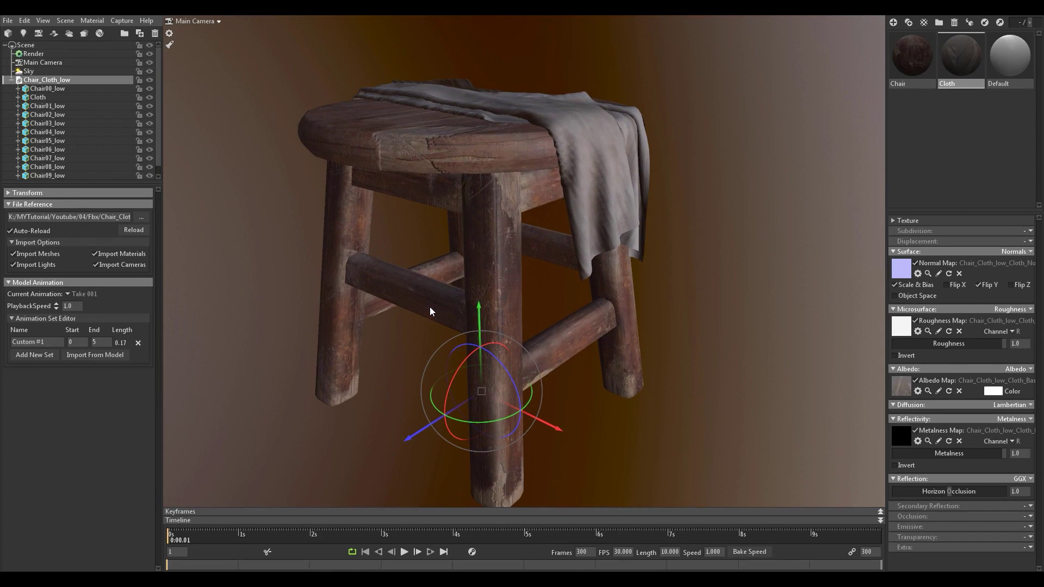
{"action": "left_click_drag", "start_coordinate": [419, 261], "coordinate": [351, 143]}
{"action": "scroll", "scroll_direction": "down", "scroll_amount": 3}
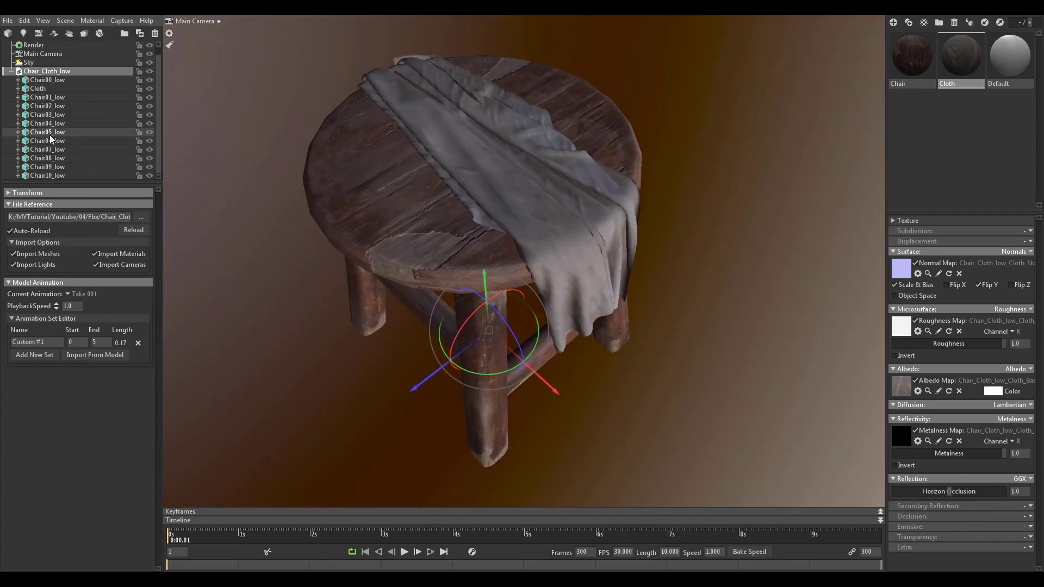
{"action": "left_click", "coordinate": [43, 88]}
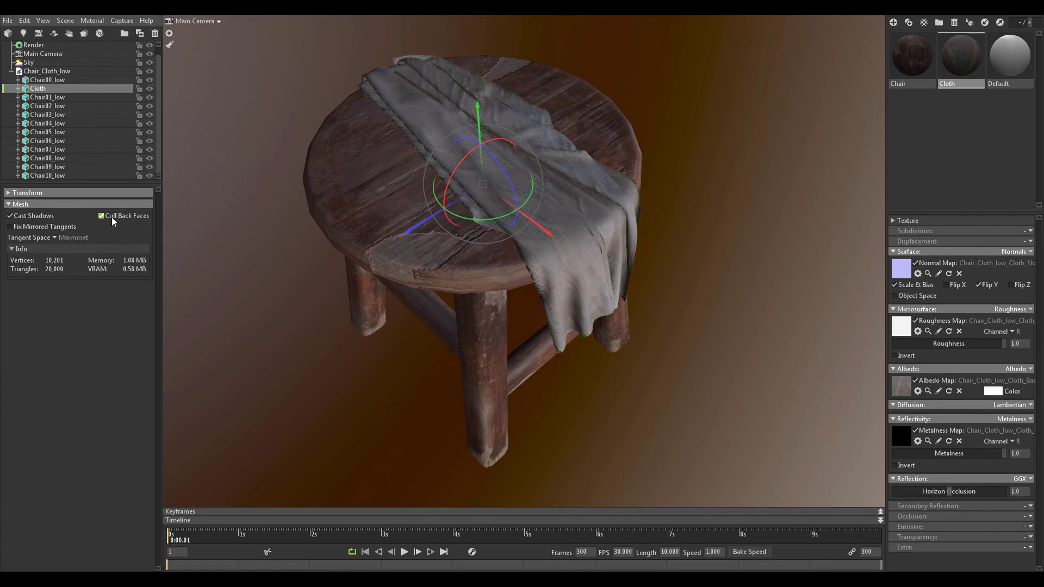
Turn off Cull Back Faces on the Cloth mesh and frame the stool from the front
{"action": "left_click", "coordinate": [111, 216]}
{"action": "left_click_drag", "start_coordinate": [347, 187], "coordinate": [475, 77]}
{"action": "scroll", "scroll_direction": "up", "scroll_amount": 3}
{"action": "left_click_drag", "start_coordinate": [533, 102], "coordinate": [471, 253]}
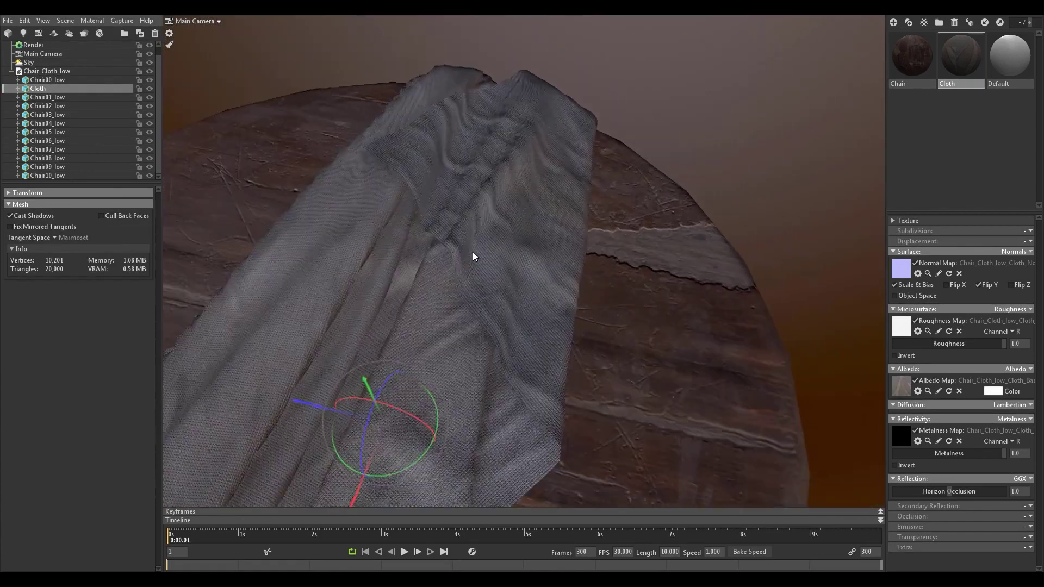
{"action": "scroll", "scroll_direction": "down", "scroll_amount": 3}
{"action": "left_click_drag", "start_coordinate": [454, 114], "coordinate": [537, 205]}
Orbit to low angles to confirm the cloth's underside now renders
{"action": "scroll", "scroll_direction": "up", "scroll_amount": 3}
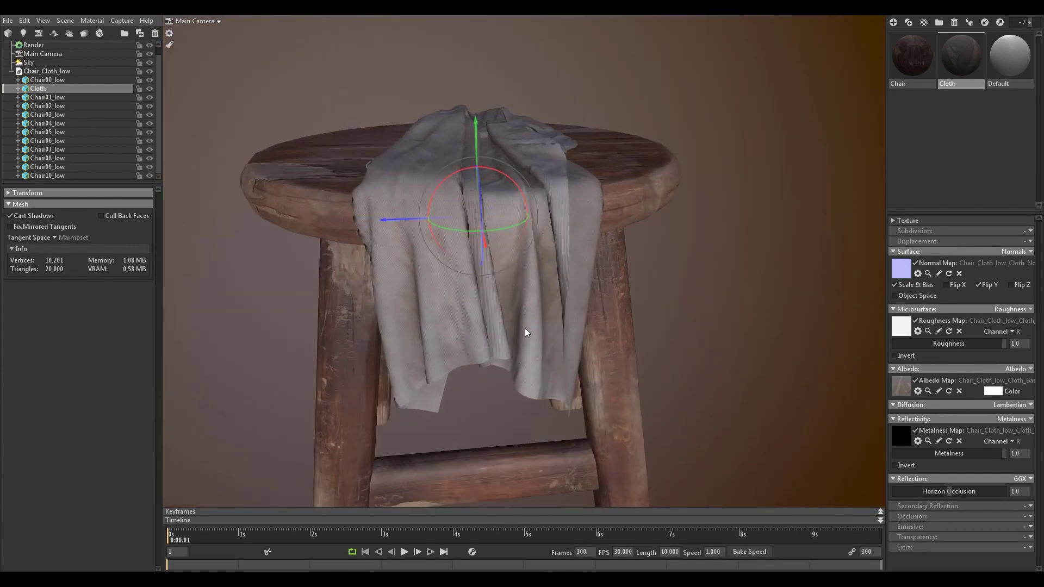
{"action": "scroll", "scroll_direction": "up", "scroll_amount": 3}
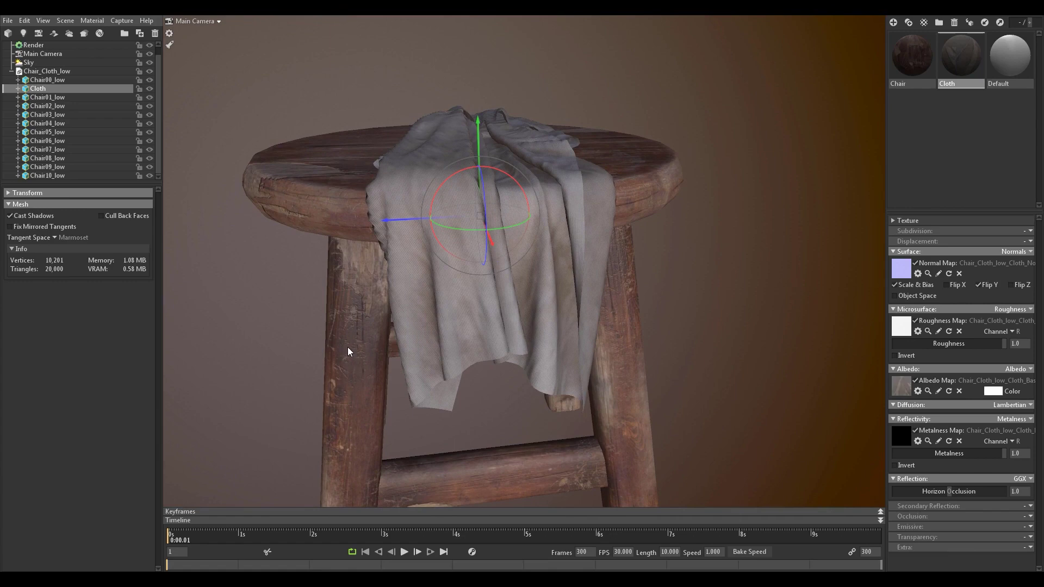
{"action": "left_click_drag", "start_coordinate": [514, 255], "coordinate": [426, 198]}
{"action": "scroll", "scroll_direction": "down", "scroll_amount": 3}
{"action": "scroll", "scroll_direction": "up", "scroll_amount": 3}
{"action": "left_click_drag", "start_coordinate": [561, 337], "coordinate": [531, 272]}
{"action": "scroll", "scroll_direction": "up", "scroll_amount": 3}
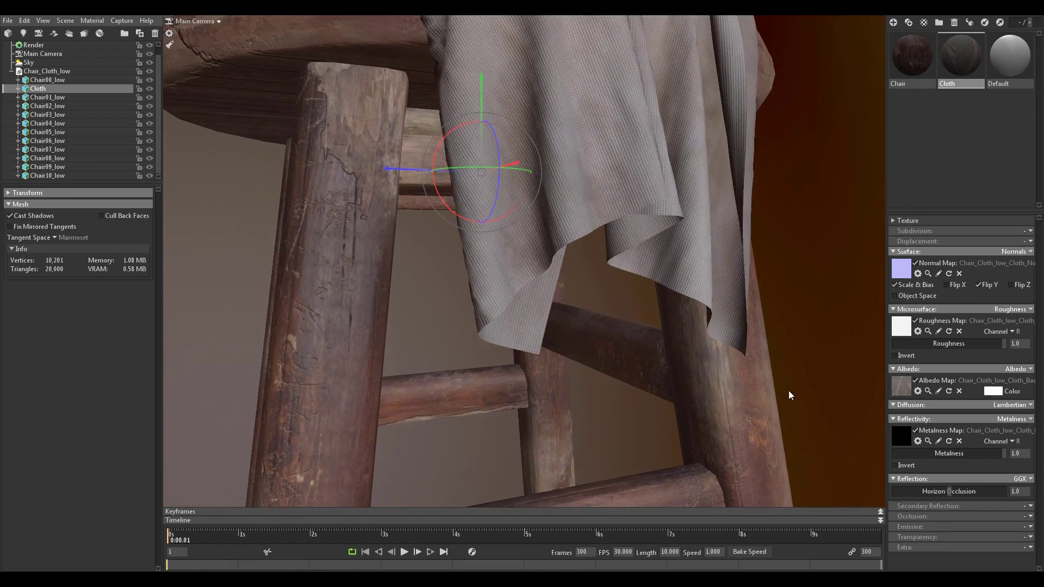
Set the Cloth material's transparency mode to Dither
{"action": "left_click", "coordinate": [1033, 538]}
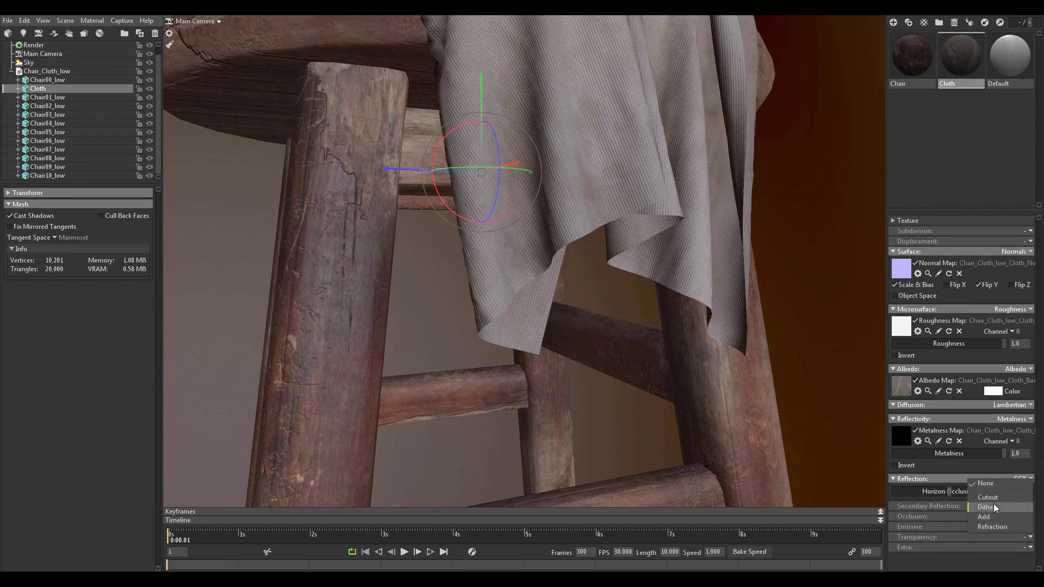
{"action": "key", "text": "Return"}
{"action": "left_click_drag", "start_coordinate": [577, 230], "coordinate": [593, 265]}
{"action": "scroll", "scroll_direction": "up", "scroll_amount": 3}
Reframe the stool, then select the Sky light and open its sky image browser
{"action": "left_click_drag", "start_coordinate": [592, 262], "coordinate": [595, 200]}
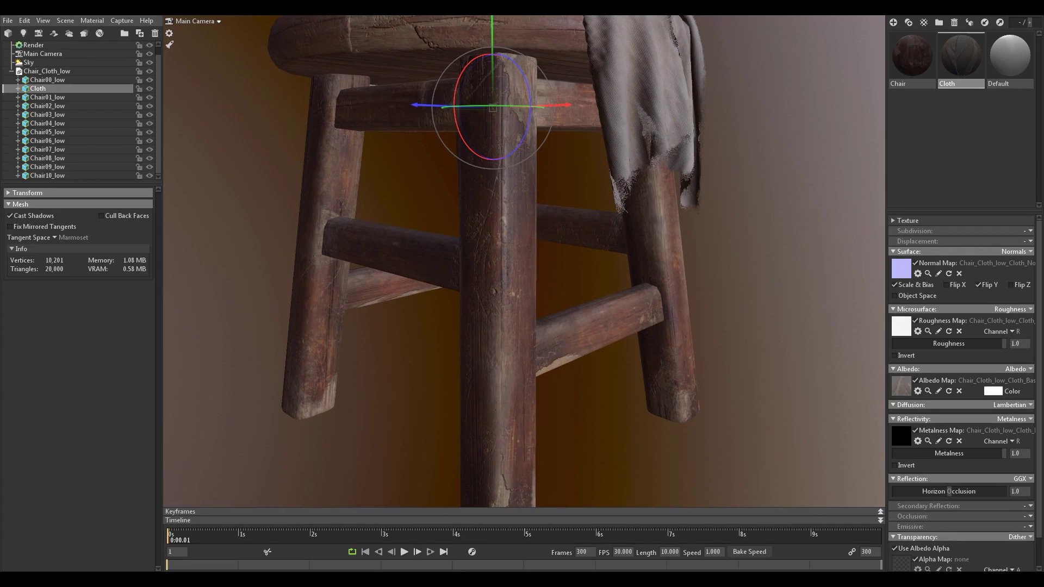
{"action": "left_click_drag", "start_coordinate": [272, 296], "coordinate": [277, 295]}
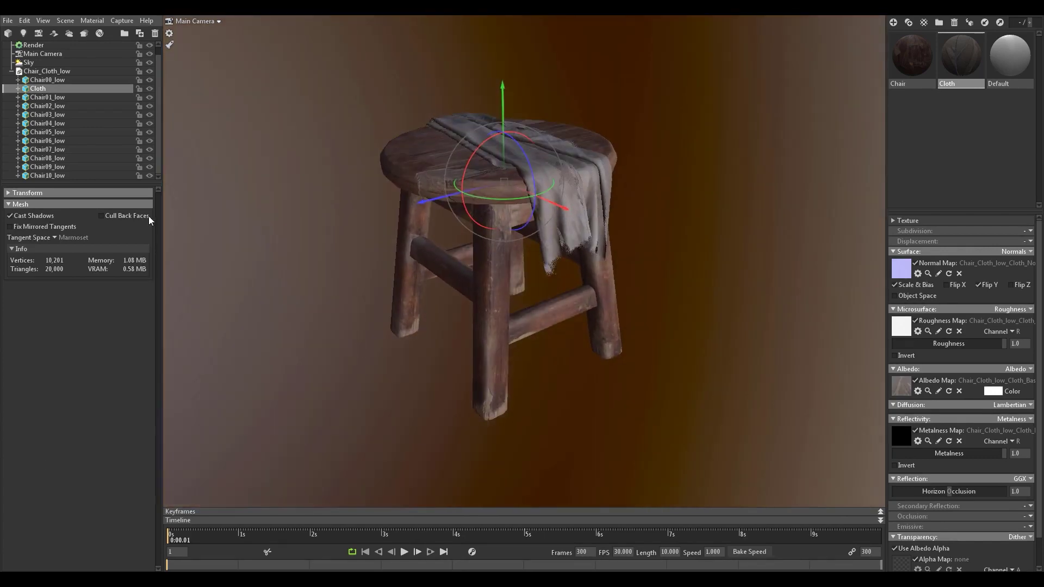
{"action": "left_click", "coordinate": [28, 62]}
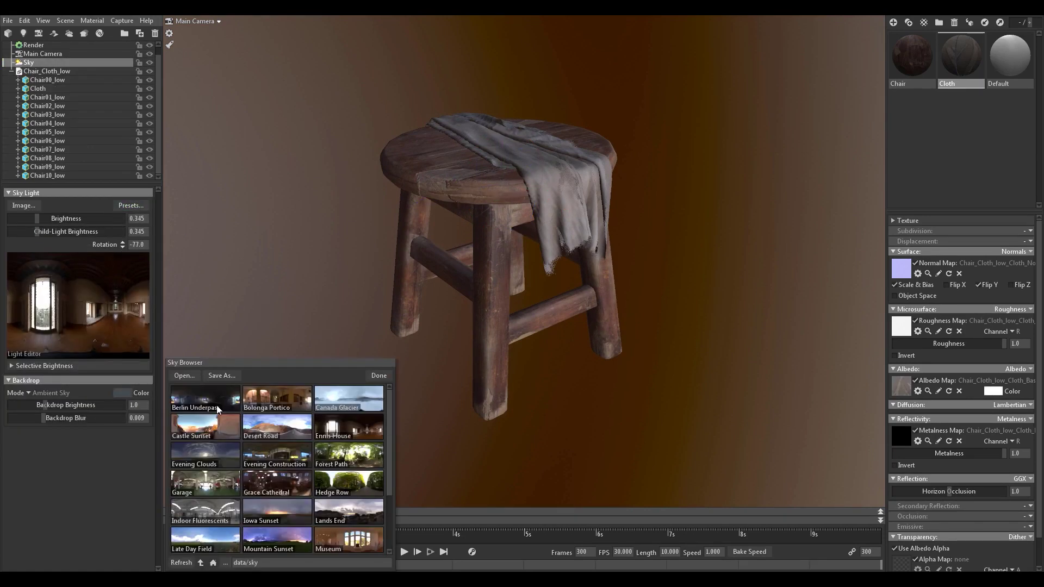
{"action": "left_click", "coordinate": [184, 375]}
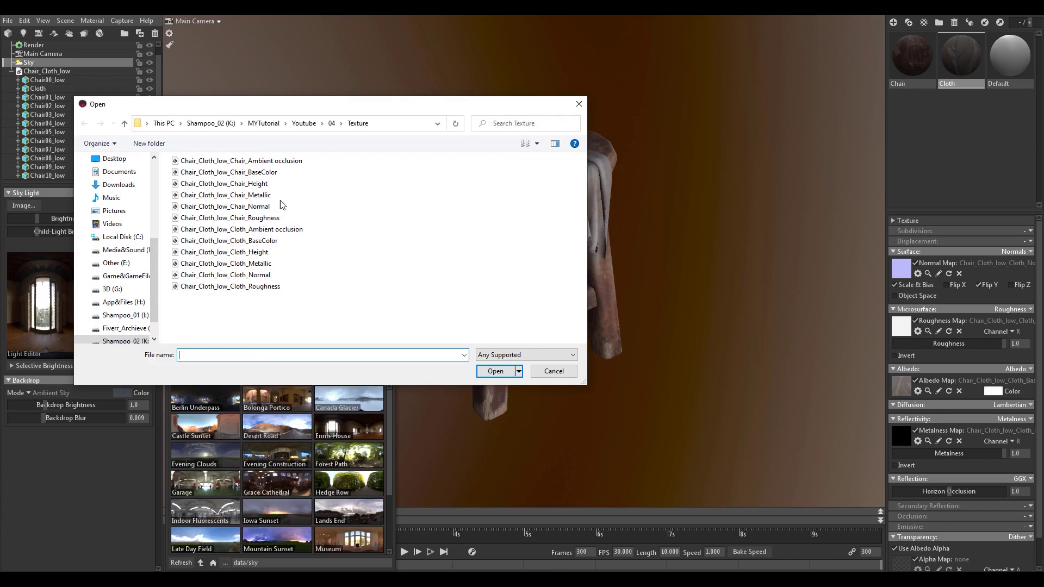
Load the Panorama.exr HDRI as the sky image
{"action": "key", "text": "Escape"}
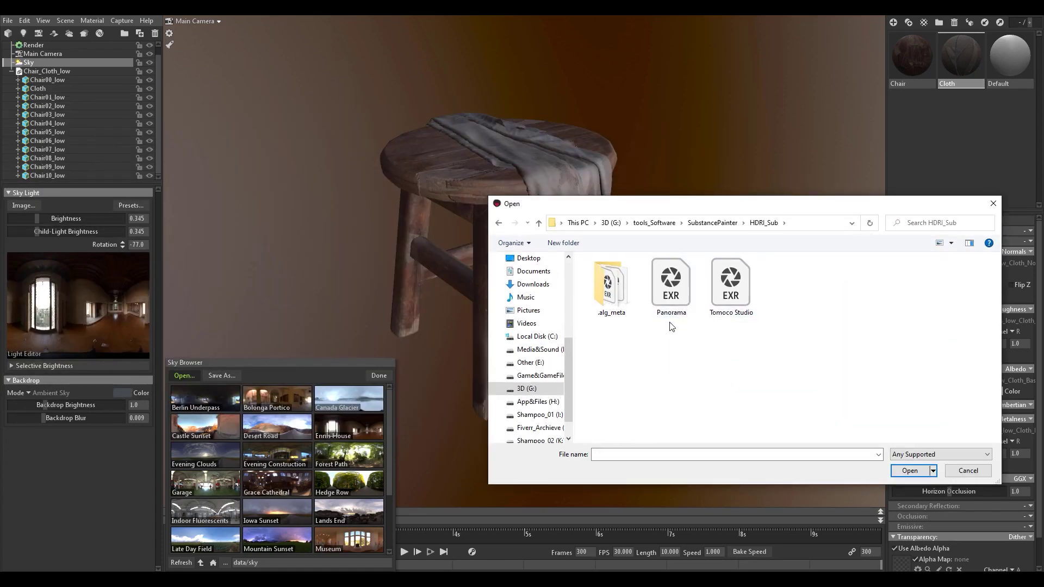
{"action": "left_click", "coordinate": [673, 299]}
{"action": "double_click", "coordinate": [673, 299]}
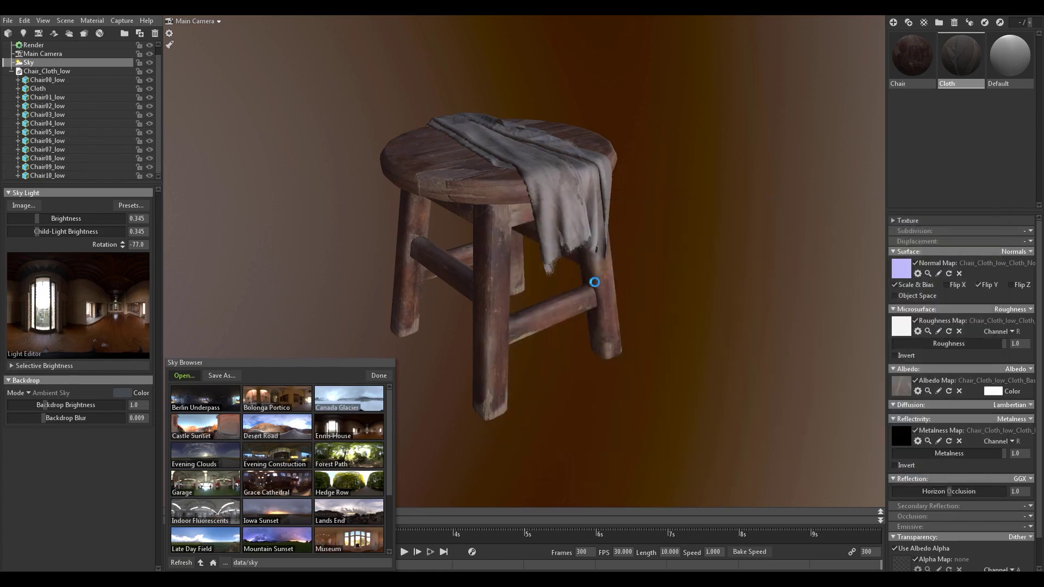
Rotate the sky to -169.0 and close the sky browser
{"action": "left_click_drag", "start_coordinate": [459, 292], "coordinate": [344, 301]}
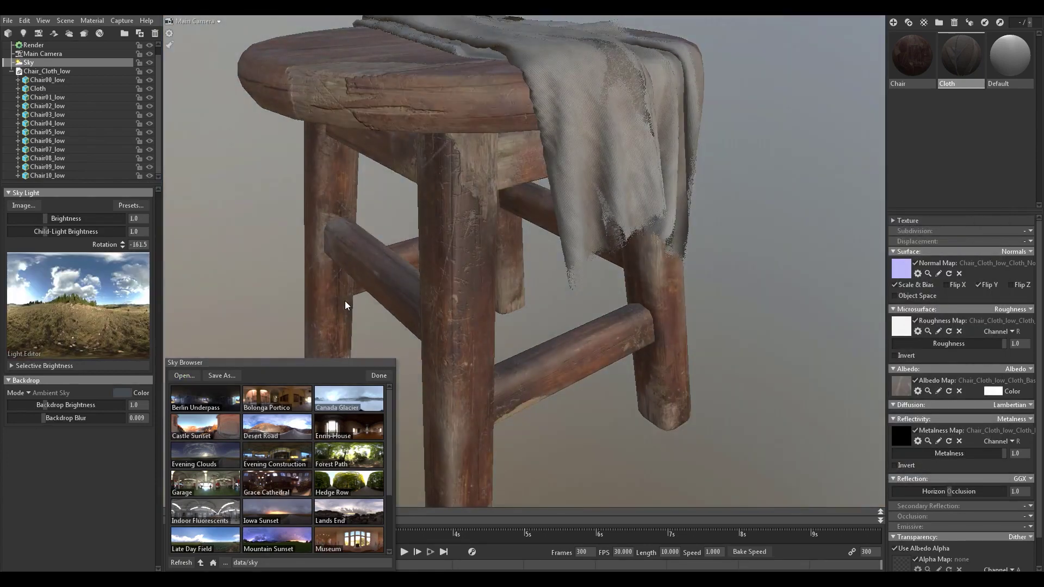
{"action": "left_click_drag", "start_coordinate": [439, 253], "coordinate": [474, 249]}
{"action": "left_click_drag", "start_coordinate": [474, 249], "coordinate": [501, 283]}
{"action": "left_click", "coordinate": [379, 375]}
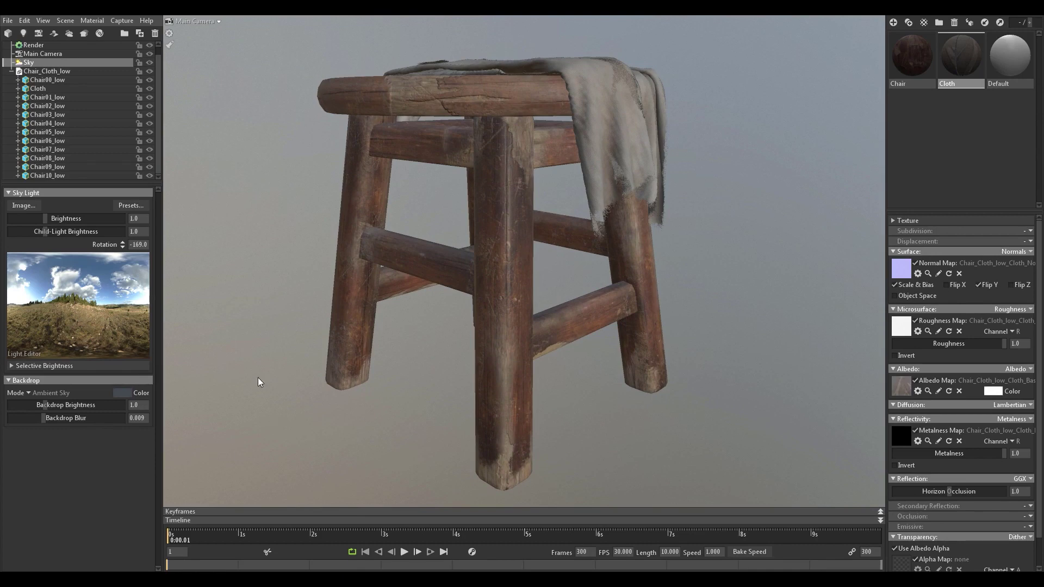
{"action": "left_click_drag", "start_coordinate": [292, 324], "coordinate": [415, 322]}
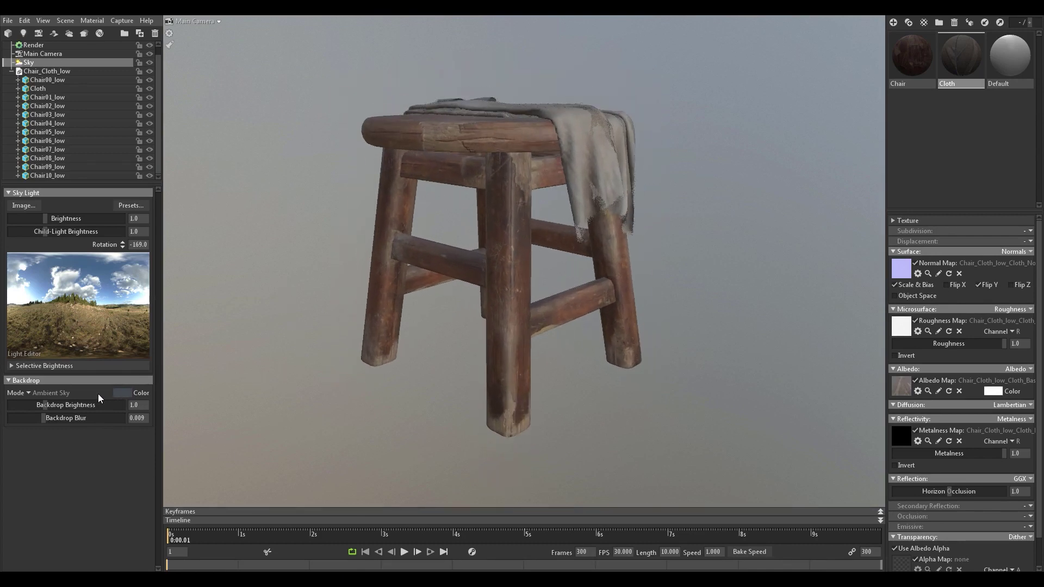
Make the backdrop a solid near-black grey colour (about 161616, RGB 22,22,22)
{"action": "left_click", "coordinate": [29, 392]}
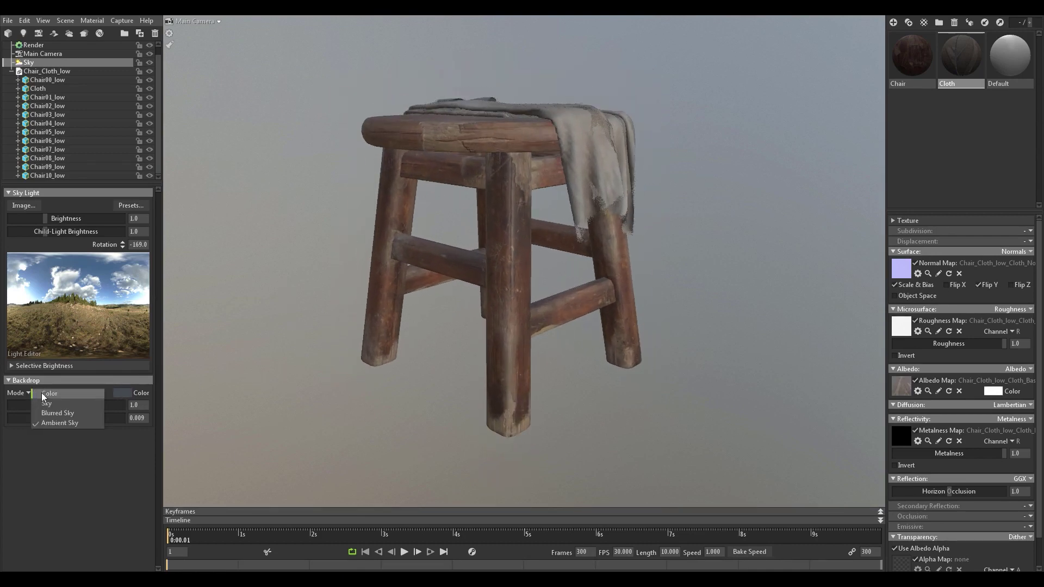
{"action": "left_click", "coordinate": [45, 395]}
{"action": "left_click", "coordinate": [138, 394]}
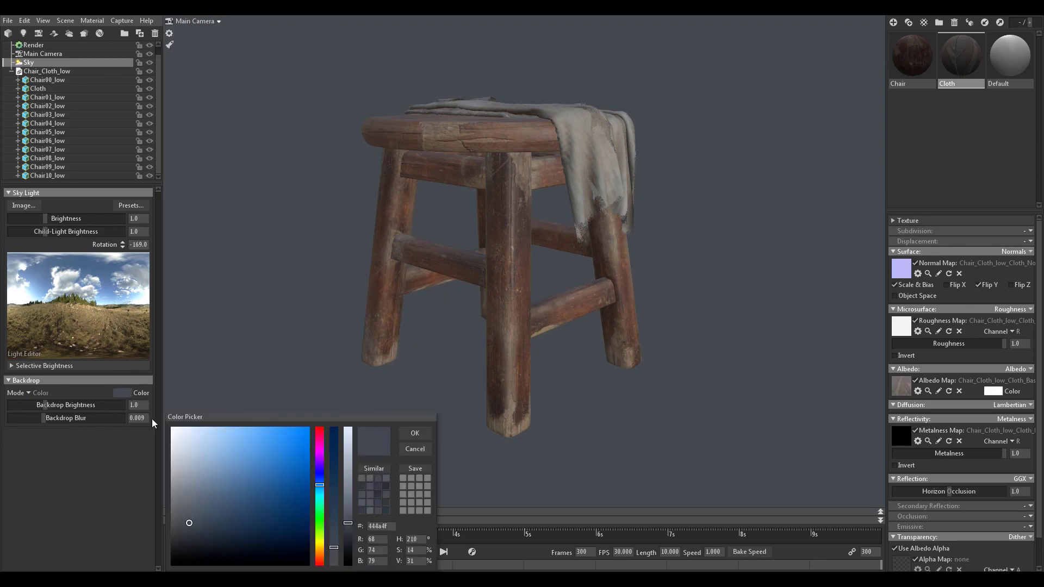
{"action": "left_click", "coordinate": [175, 555]}
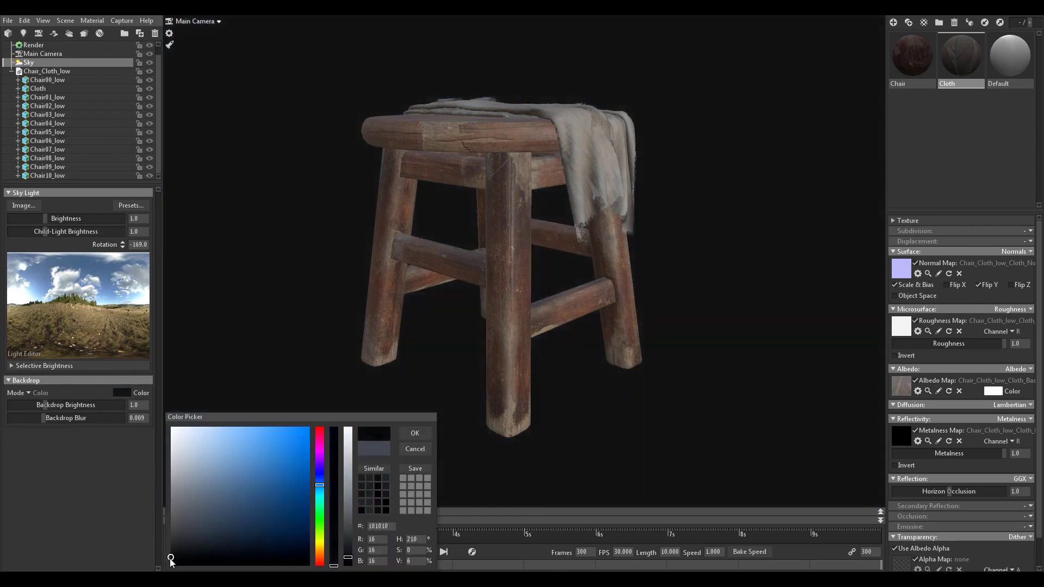
{"action": "left_click_drag", "start_coordinate": [171, 563], "coordinate": [170, 557]}
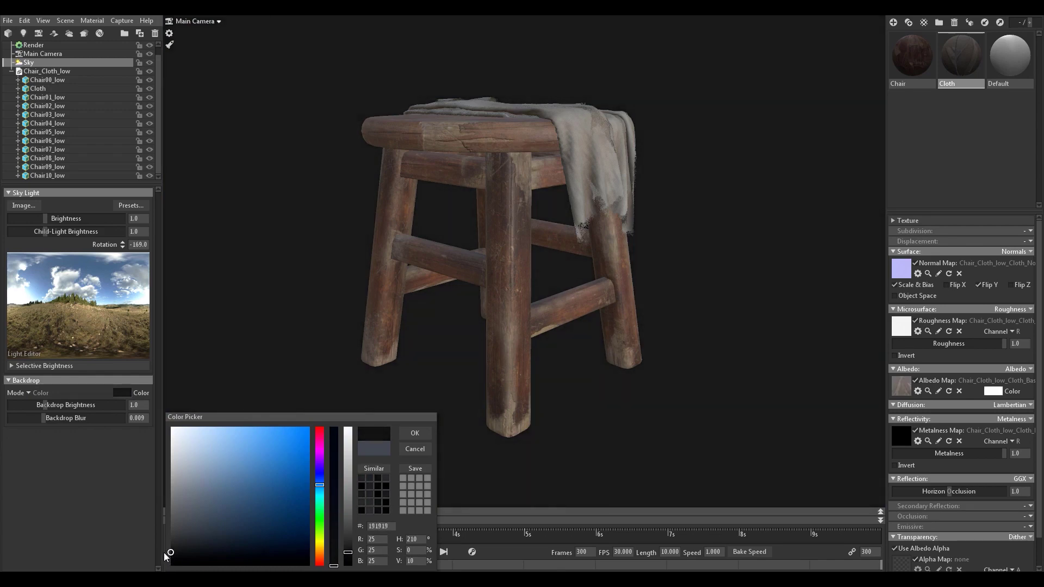
{"action": "left_click_drag", "start_coordinate": [162, 558], "coordinate": [533, 345]}
{"action": "left_click_drag", "start_coordinate": [533, 345], "coordinate": [534, 348]}
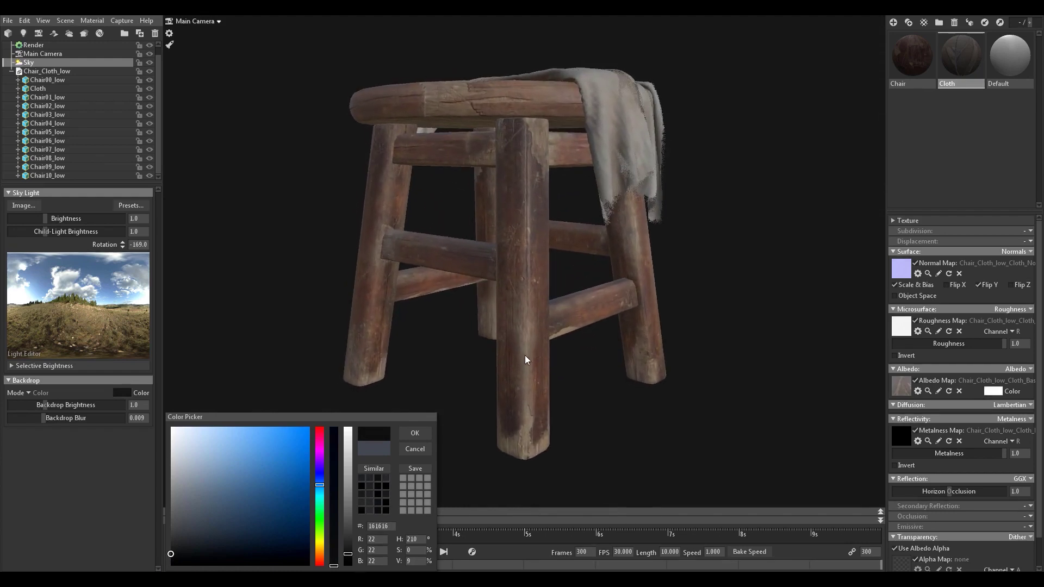
{"action": "left_click", "coordinate": [412, 436]}
{"action": "left_click_drag", "start_coordinate": [435, 391], "coordinate": [511, 341]}
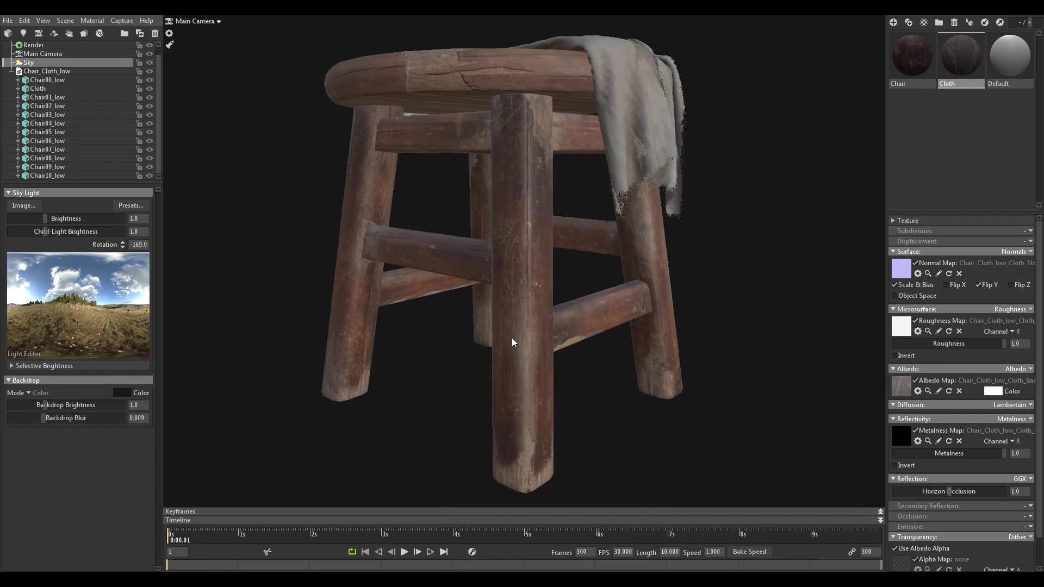
{"action": "left_click_drag", "start_coordinate": [510, 340], "coordinate": [501, 338]}
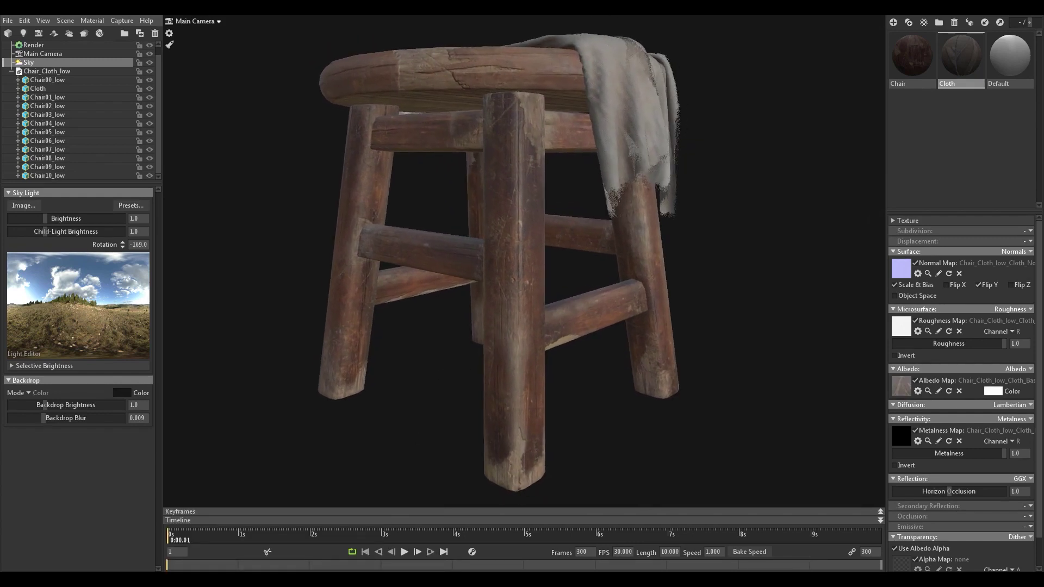
{"action": "left_click", "coordinate": [58, 54]}
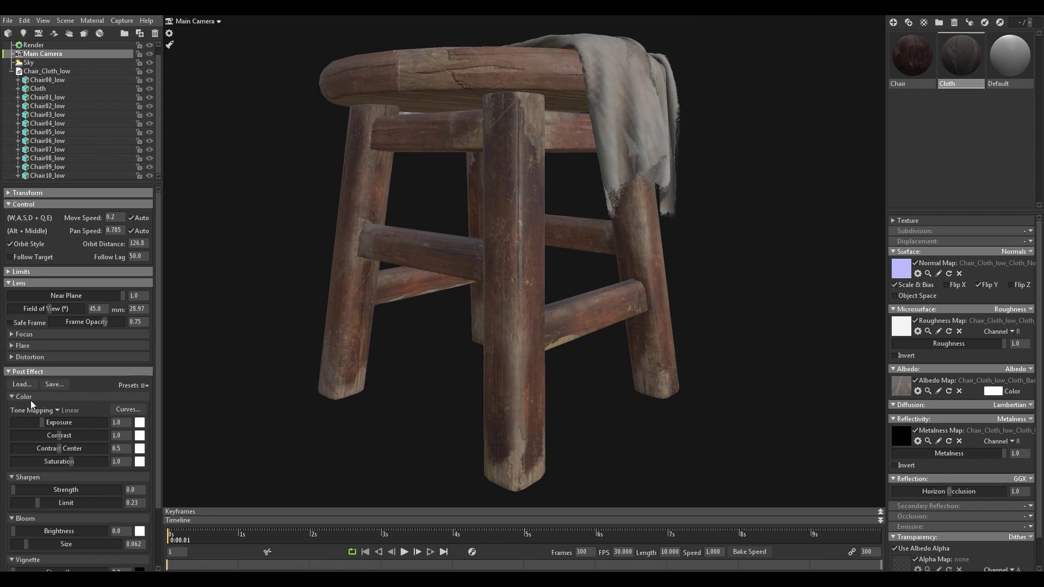
Switch the Main Camera's tone mapping to ACES
{"action": "left_click", "coordinate": [58, 410]}
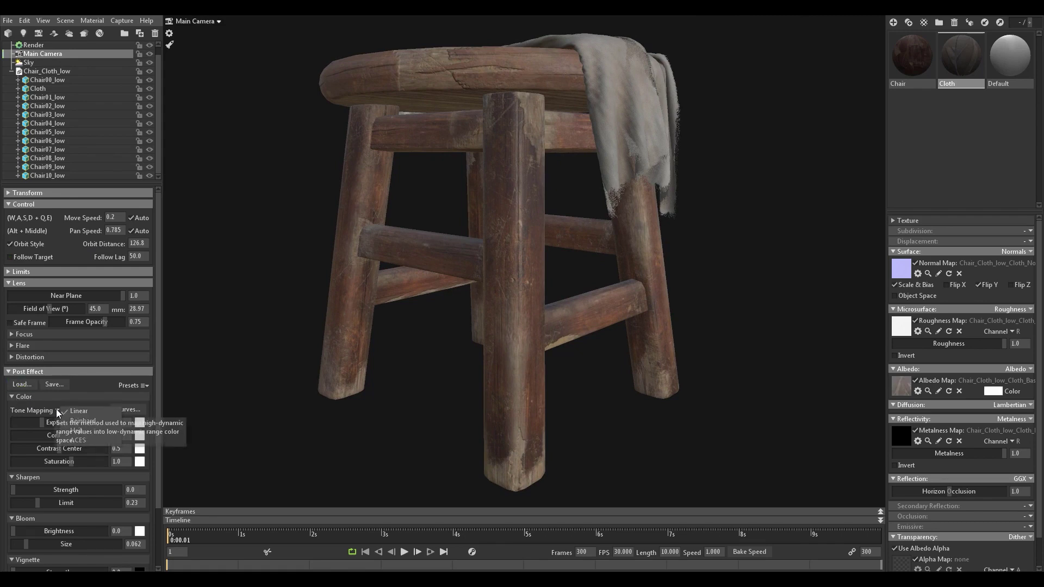
{"action": "left_click", "coordinate": [82, 437]}
{"action": "scroll", "scroll_direction": "down", "scroll_amount": 3}
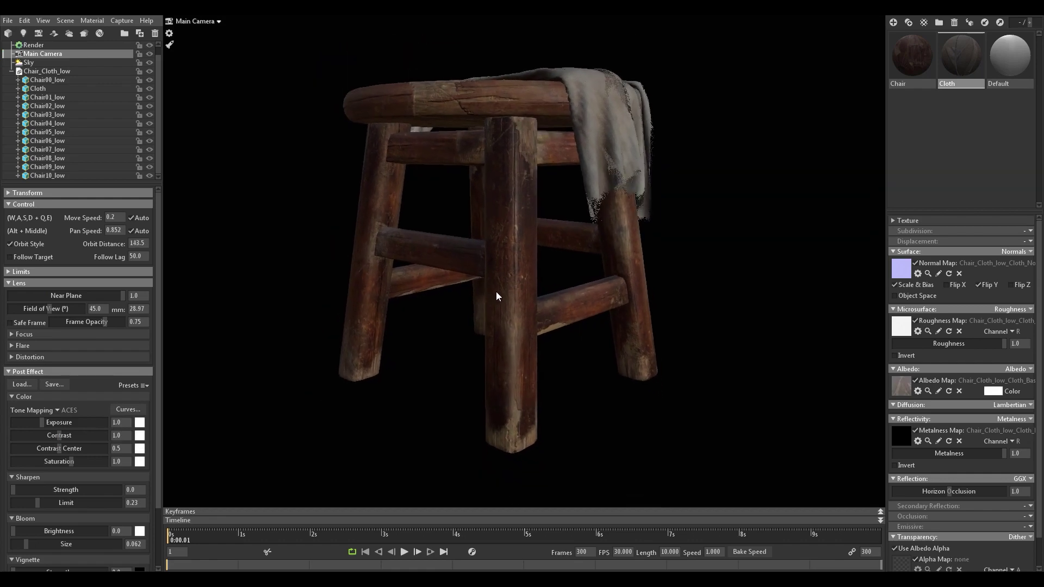
{"action": "scroll", "scroll_direction": "up", "scroll_amount": 3}
{"action": "left_click_drag", "start_coordinate": [516, 321], "coordinate": [844, 307]}
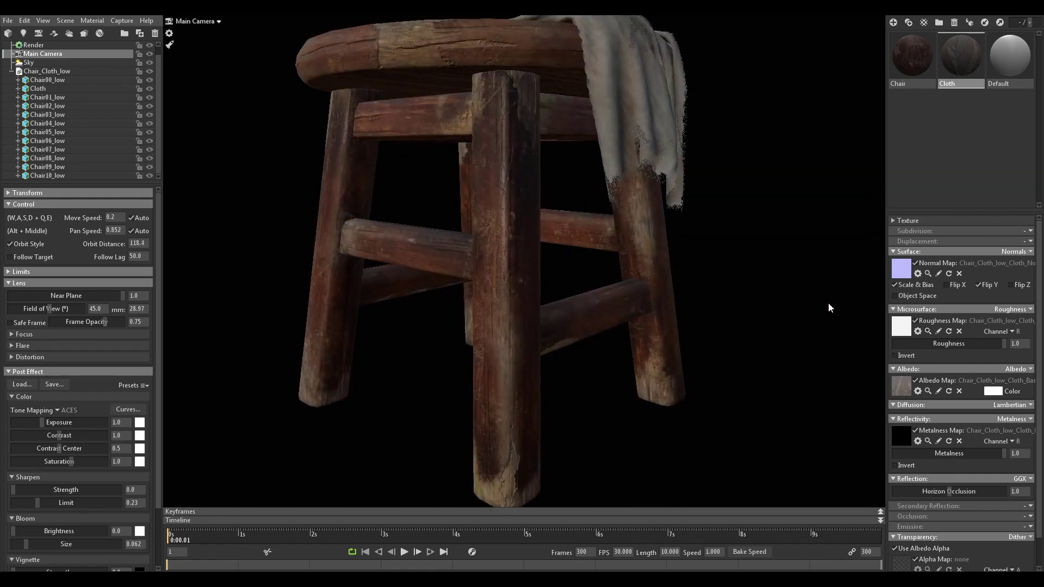
{"action": "scroll", "scroll_direction": "down", "scroll_amount": 3}
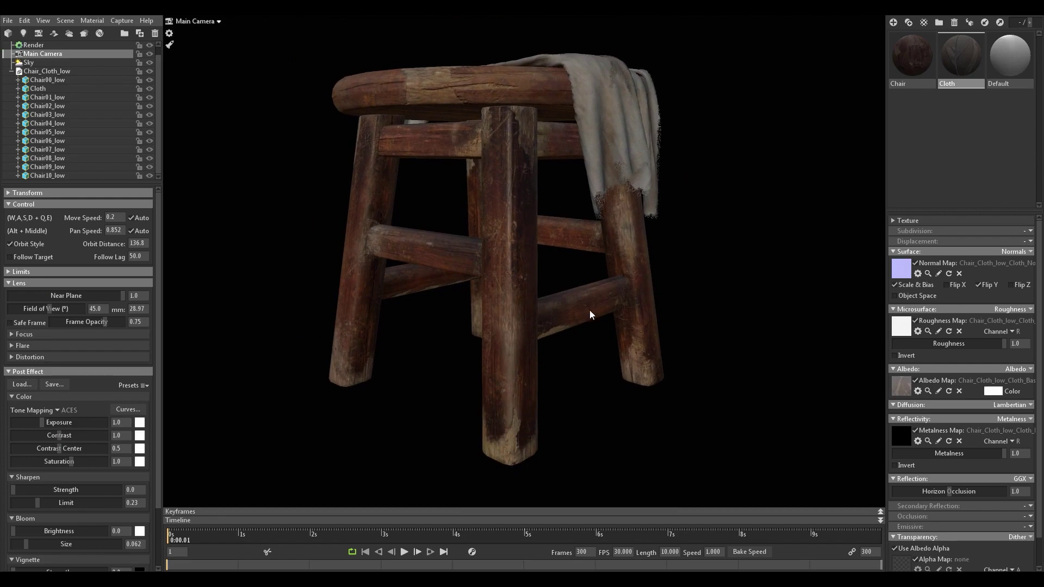
{"action": "scroll", "scroll_direction": "up", "scroll_amount": 3}
{"action": "scroll", "scroll_direction": "down", "scroll_amount": 3}
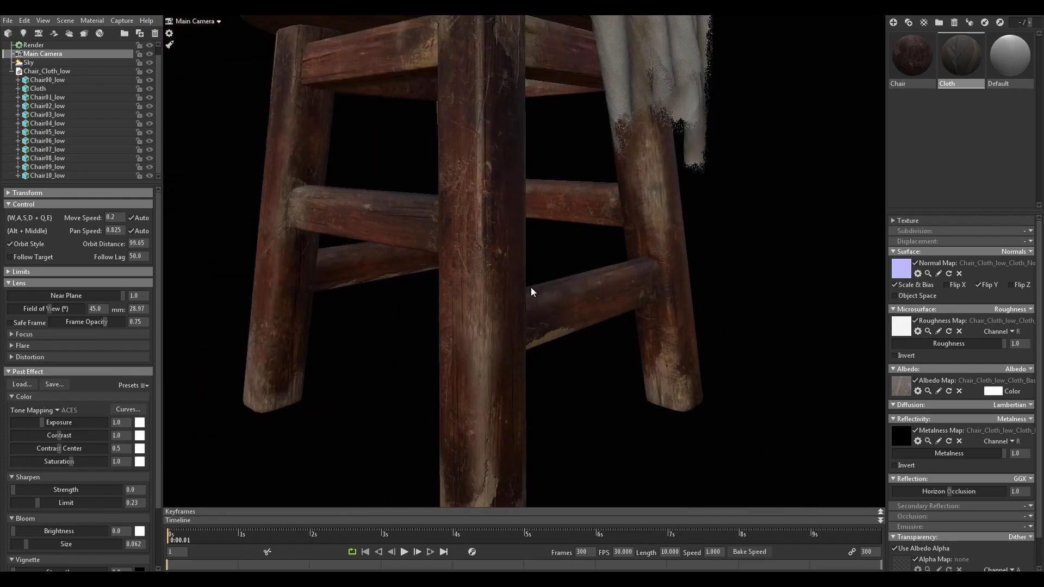
Set the camera's post-effect Sharpen strength to 1.0
{"action": "left_click_drag", "start_coordinate": [511, 315], "coordinate": [441, 263]}
{"action": "scroll", "scroll_direction": "up", "scroll_amount": 3}
{"action": "scroll", "scroll_direction": "up", "scroll_amount": 3}
{"action": "scroll", "scroll_direction": "down", "scroll_amount": 3}
{"action": "scroll", "scroll_direction": "up", "scroll_amount": 3}
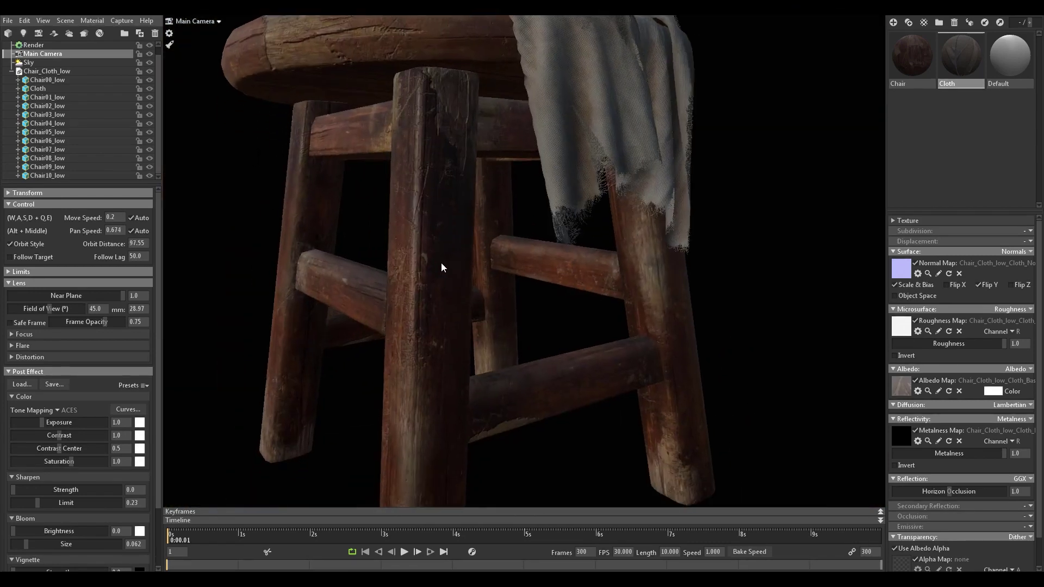
{"action": "scroll", "scroll_direction": "down", "scroll_amount": 3}
{"action": "scroll", "scroll_direction": "up", "scroll_amount": 3}
{"action": "scroll", "scroll_direction": "up", "scroll_amount": 3}
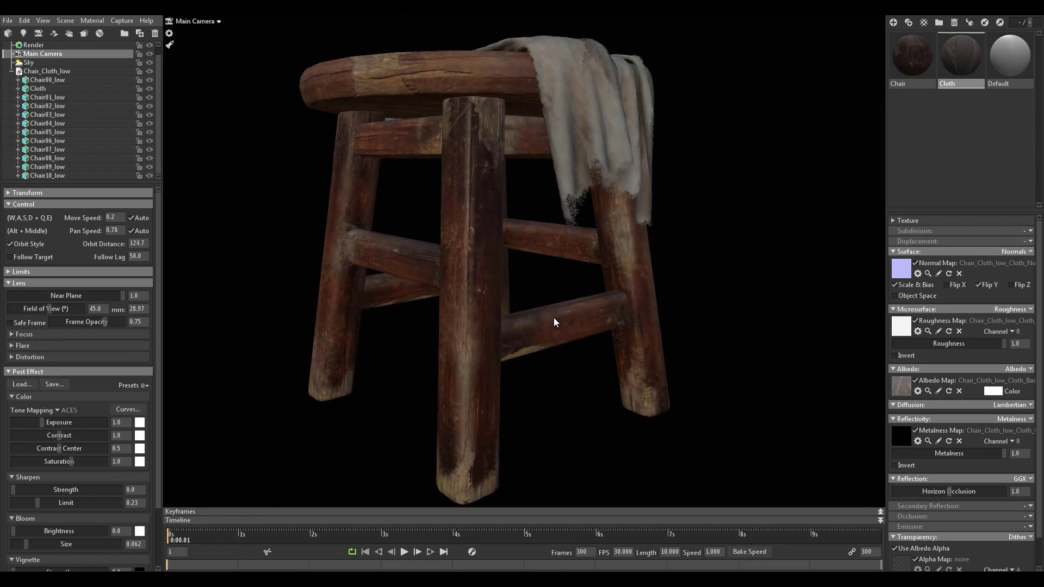
{"action": "scroll", "scroll_direction": "down", "scroll_amount": 3}
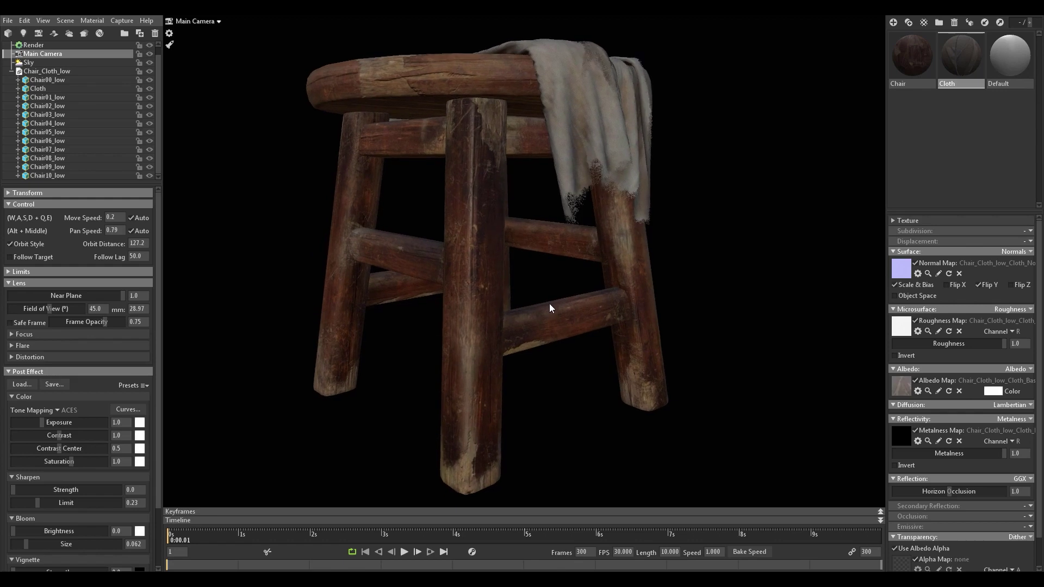
{"action": "scroll", "scroll_direction": "up", "scroll_amount": 3}
{"action": "scroll", "scroll_direction": "down", "scroll_amount": 3}
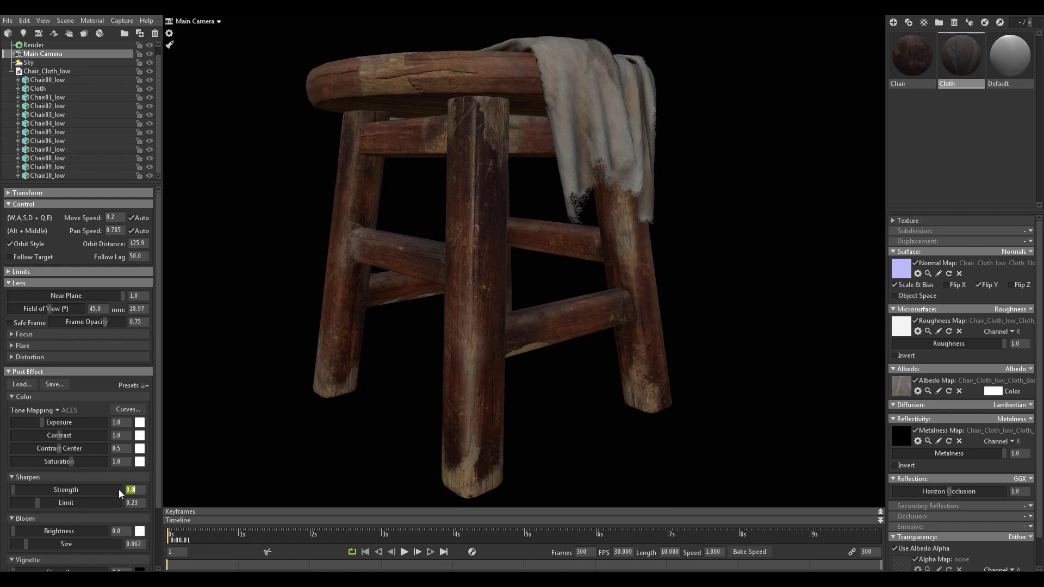
{"action": "type", "text": "1"}
{"action": "key", "text": "Return"}
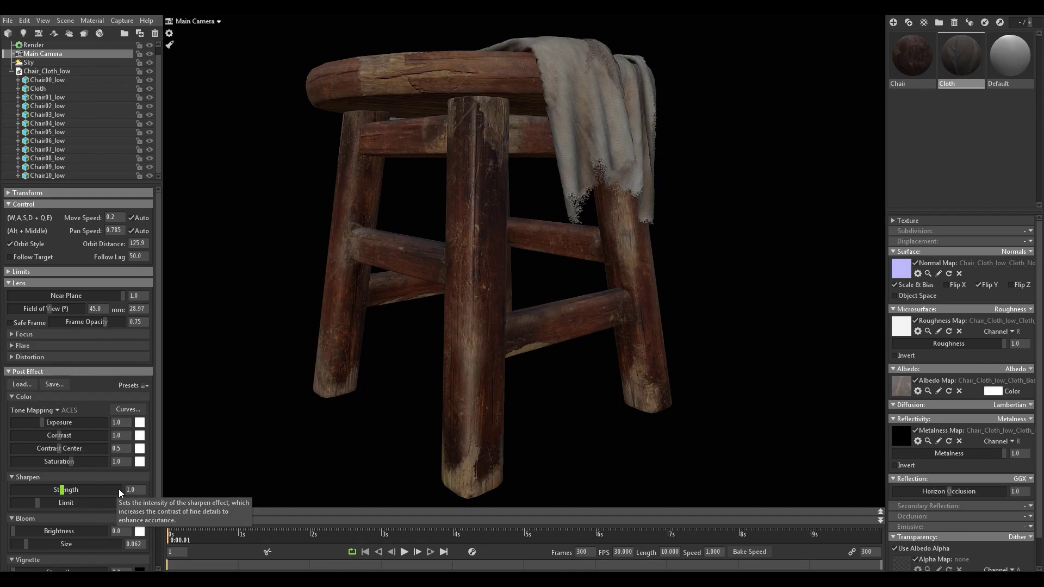
Orbit and zoom around the cloth to inspect the sharpened result
{"action": "scroll", "scroll_direction": "up", "scroll_amount": 3}
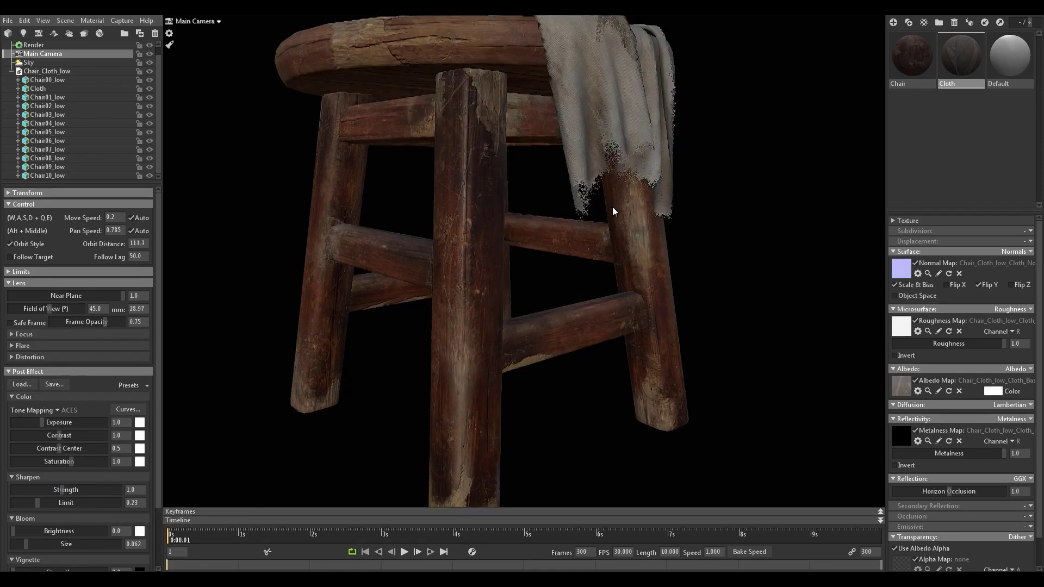
{"action": "scroll", "scroll_direction": "up", "scroll_amount": 3}
{"action": "scroll", "scroll_direction": "up", "scroll_amount": 3}
{"action": "scroll", "scroll_direction": "up", "scroll_amount": 3}
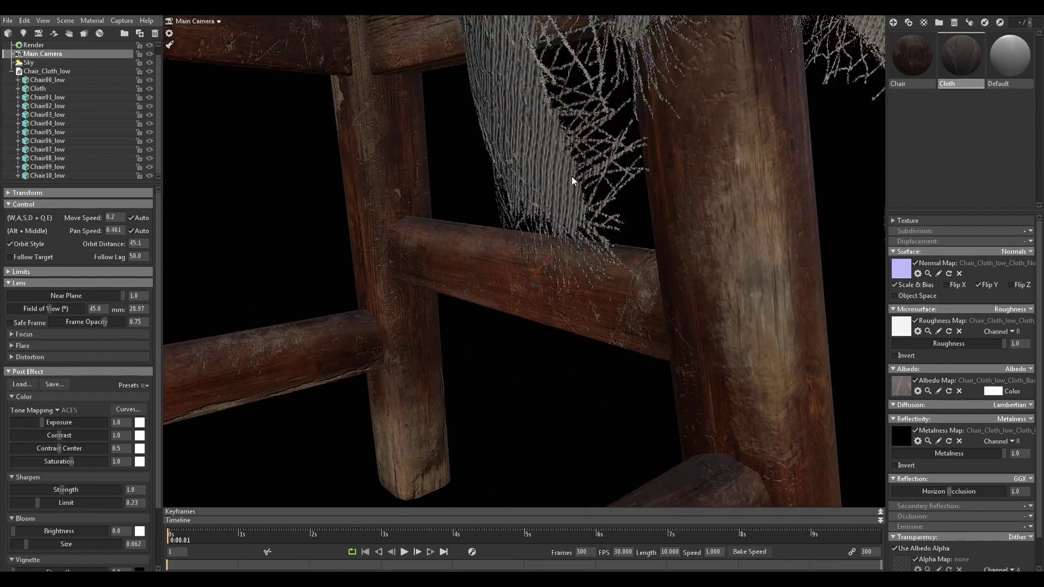
{"action": "scroll", "scroll_direction": "up", "scroll_amount": 3}
{"action": "scroll", "scroll_direction": "down", "scroll_amount": 3}
{"action": "left_click_drag", "start_coordinate": [559, 139], "coordinate": [716, 257]}
{"action": "scroll", "scroll_direction": "up", "scroll_amount": 3}
{"action": "scroll", "scroll_direction": "down", "scroll_amount": 3}
{"action": "scroll", "scroll_direction": "up", "scroll_amount": 3}
{"action": "scroll", "scroll_direction": "up", "scroll_amount": 3}
{"action": "scroll", "scroll_direction": "up", "scroll_amount": 3}
{"action": "scroll", "scroll_direction": "up", "scroll_amount": 3}
{"action": "scroll", "scroll_direction": "up", "scroll_amount": 3}
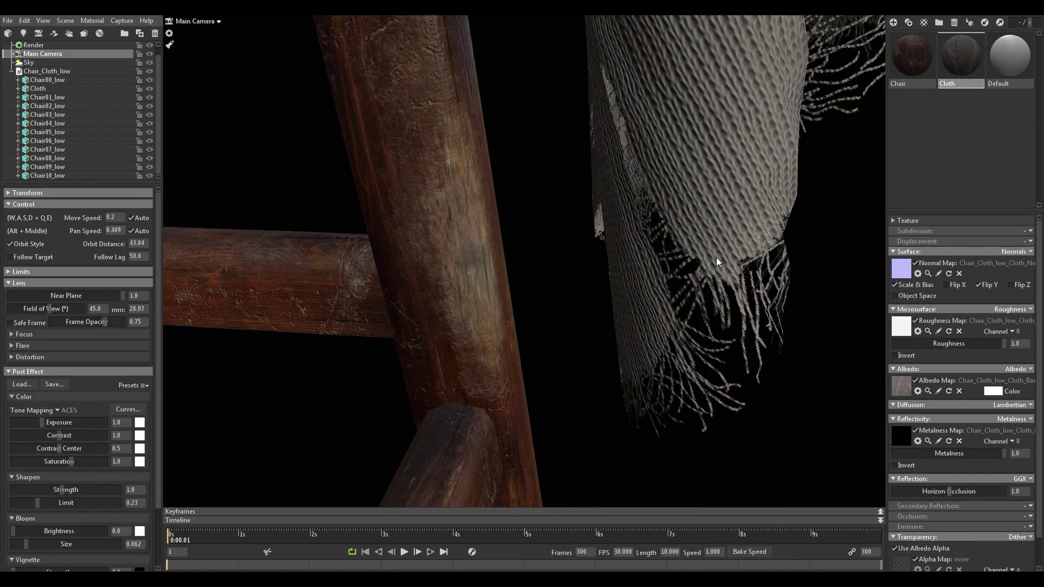
{"action": "scroll", "scroll_direction": "down", "scroll_amount": 3}
View the stool top from above and add a shadow catcher beneath it
{"action": "left_click_drag", "start_coordinate": [694, 209], "coordinate": [510, 174]}
{"action": "scroll", "scroll_direction": "up", "scroll_amount": 3}
{"action": "scroll", "scroll_direction": "up", "scroll_amount": 3}
{"action": "scroll", "scroll_direction": "down", "scroll_amount": 3}
{"action": "scroll", "scroll_direction": "down", "scroll_amount": 3}
{"action": "scroll", "scroll_direction": "down", "scroll_amount": 3}
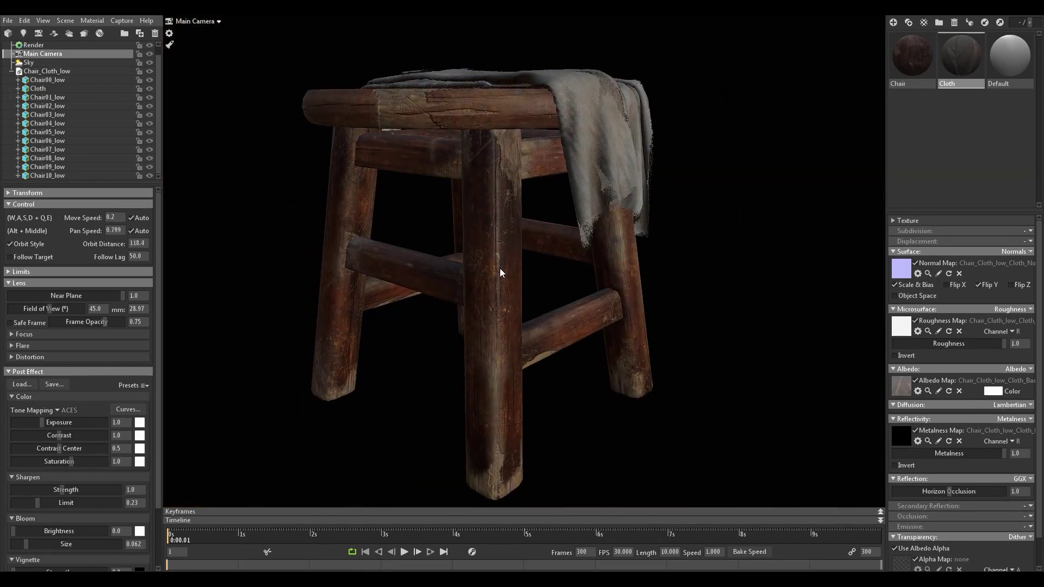
{"action": "scroll", "scroll_direction": "up", "scroll_amount": 3}
{"action": "scroll", "scroll_direction": "down", "scroll_amount": 3}
{"action": "left_click_drag", "start_coordinate": [491, 275], "coordinate": [492, 266]}
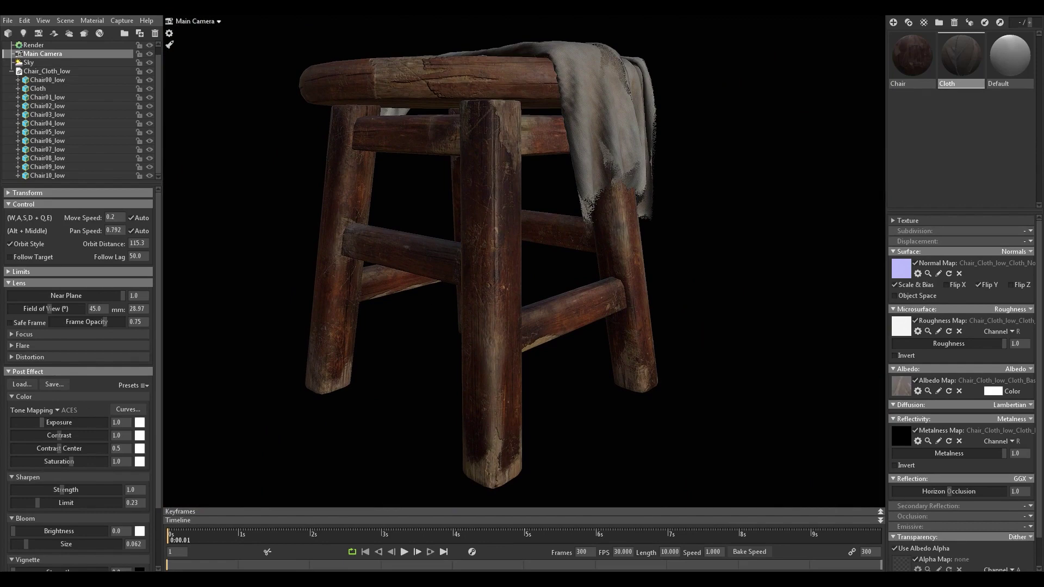
{"action": "scroll", "scroll_direction": "down", "scroll_amount": 3}
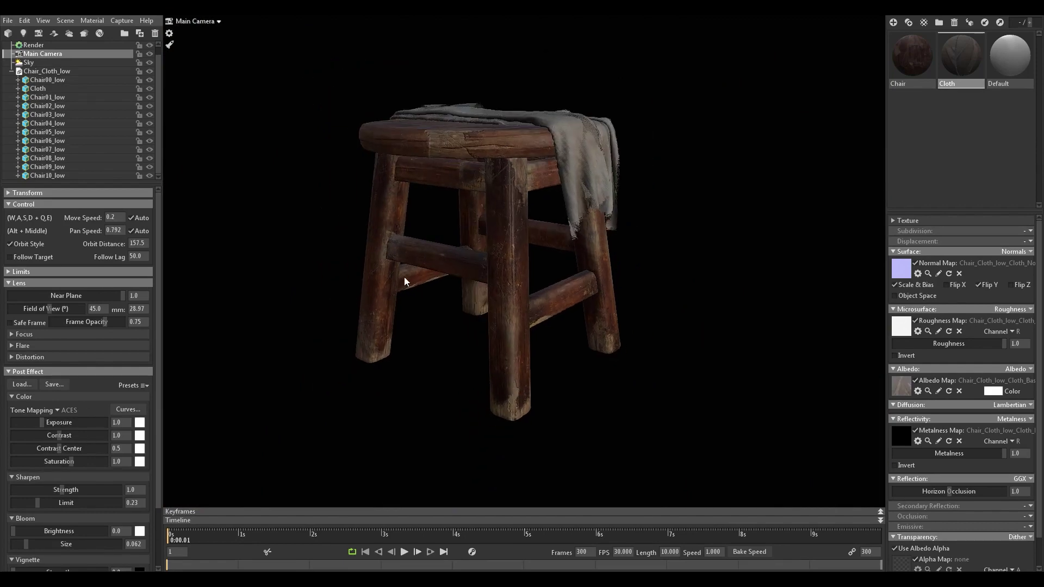
{"action": "scroll", "scroll_direction": "up", "scroll_amount": 3}
{"action": "scroll", "scroll_direction": "up", "scroll_amount": 3}
{"action": "scroll", "scroll_direction": "up", "scroll_amount": 3}
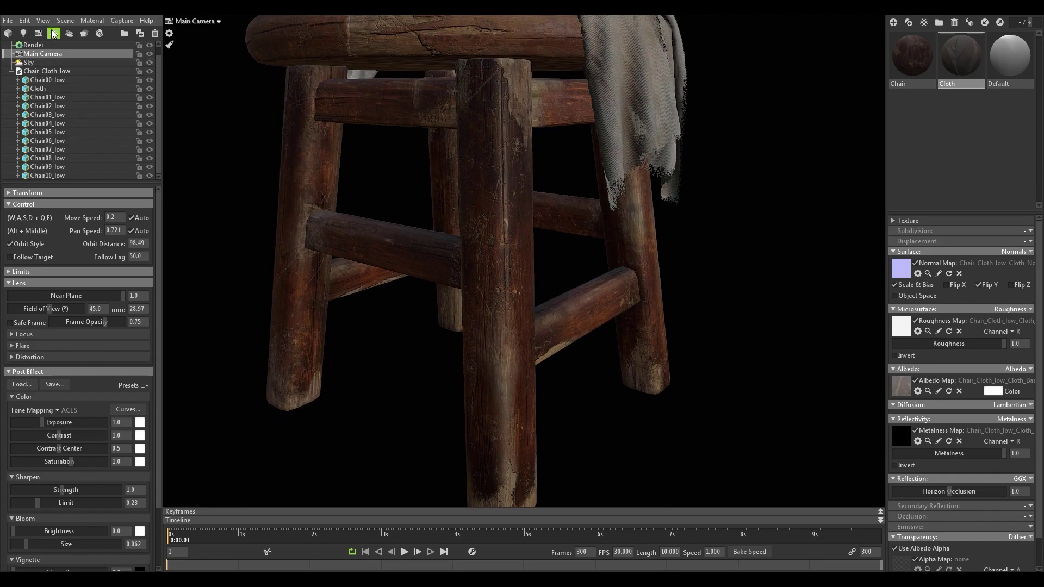
{"action": "left_click", "coordinate": [53, 34]}
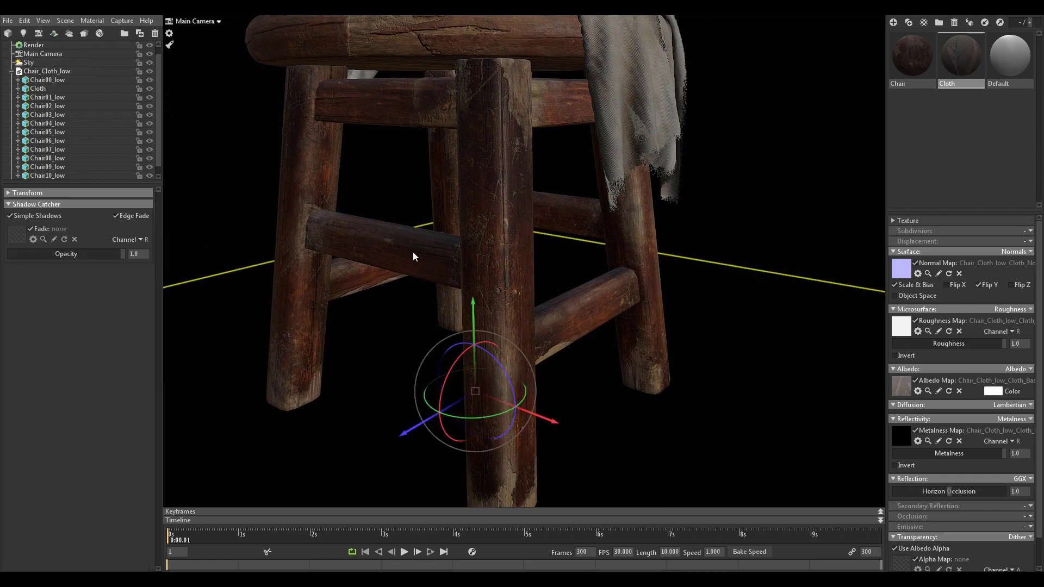
Check the new shadow catcher, then select the Sky light and raise its brightness
{"action": "scroll", "scroll_direction": "down", "scroll_amount": 3}
{"action": "left_click_drag", "start_coordinate": [406, 233], "coordinate": [409, 221]}
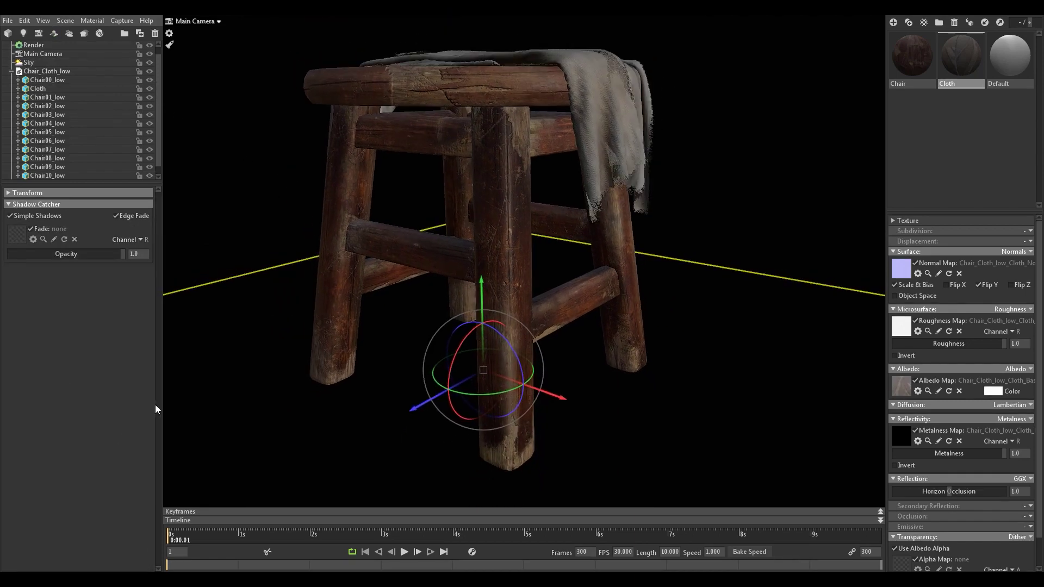
{"action": "left_click_drag", "start_coordinate": [343, 221], "coordinate": [345, 230]}
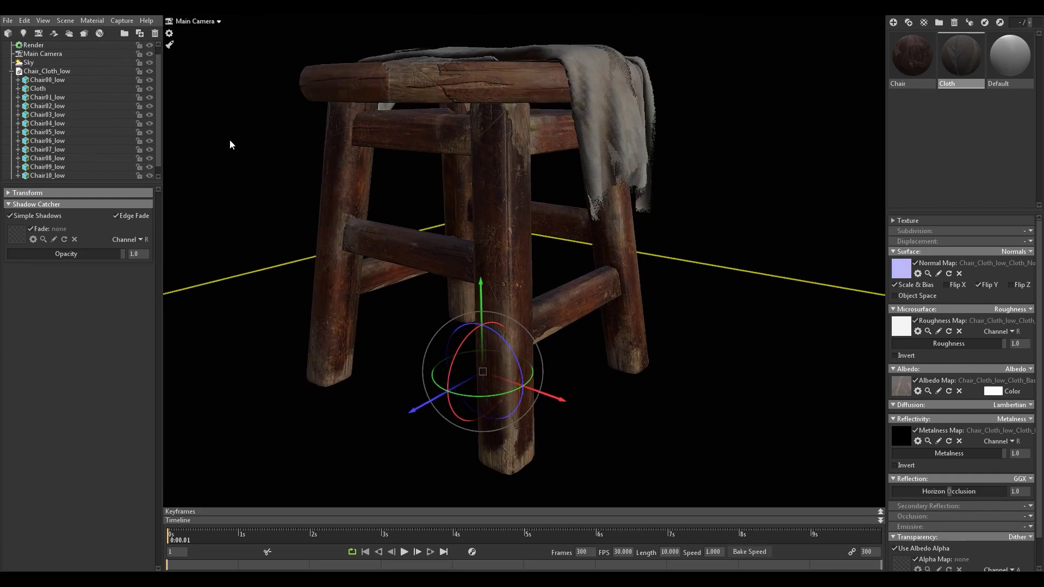
{"action": "left_click", "coordinate": [29, 45]}
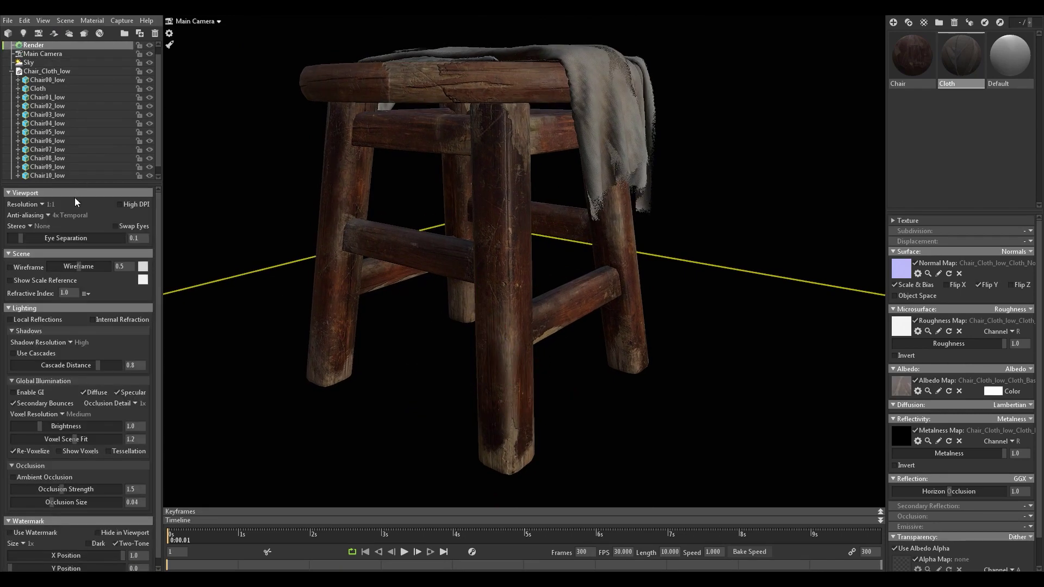
{"action": "left_click", "coordinate": [27, 62]}
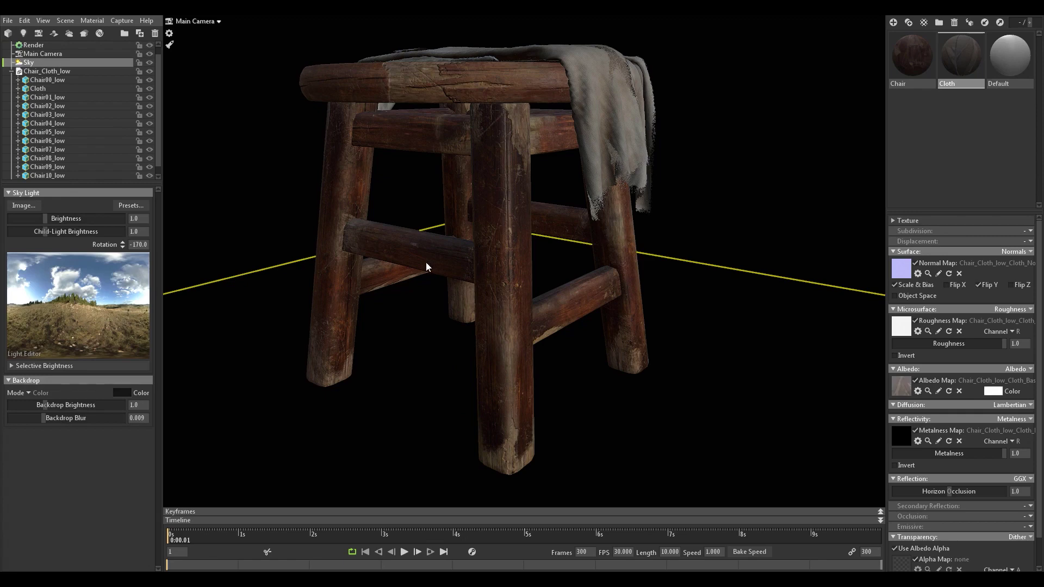
{"action": "left_click_drag", "start_coordinate": [44, 219], "coordinate": [50, 218]}
Fine-tune the sky brightness to 1.357 while orbiting around the stool
{"action": "left_click_drag", "start_coordinate": [409, 232], "coordinate": [467, 275]}
{"action": "scroll", "scroll_direction": "up", "scroll_amount": 3}
{"action": "scroll", "scroll_direction": "down", "scroll_amount": 3}
{"action": "scroll", "scroll_direction": "down", "scroll_amount": 3}
{"action": "left_click_drag", "start_coordinate": [477, 227], "coordinate": [491, 239]}
{"action": "scroll", "scroll_direction": "up", "scroll_amount": 3}
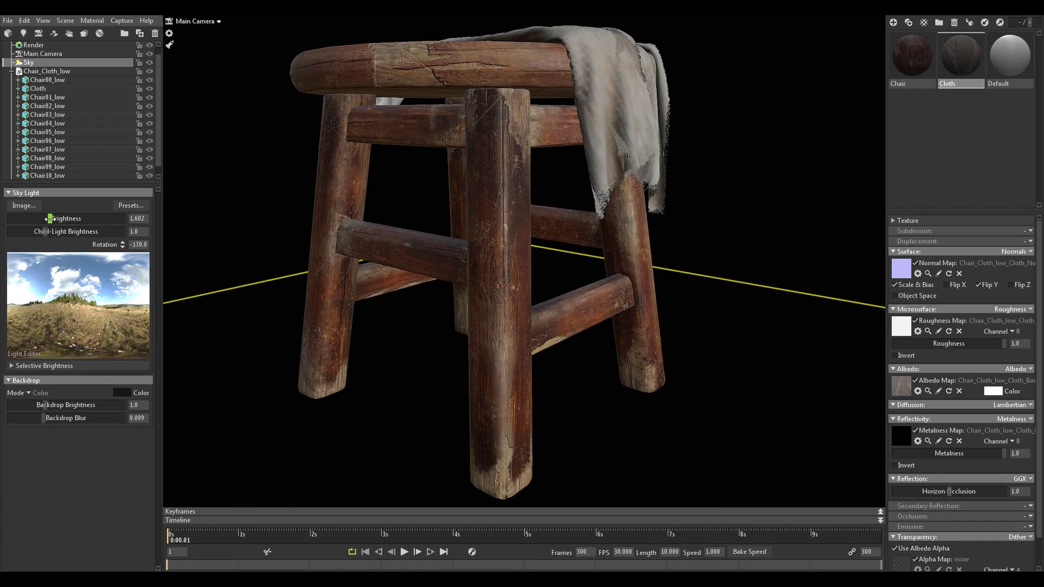
{"action": "left_click_drag", "start_coordinate": [48, 218], "coordinate": [48, 218]}
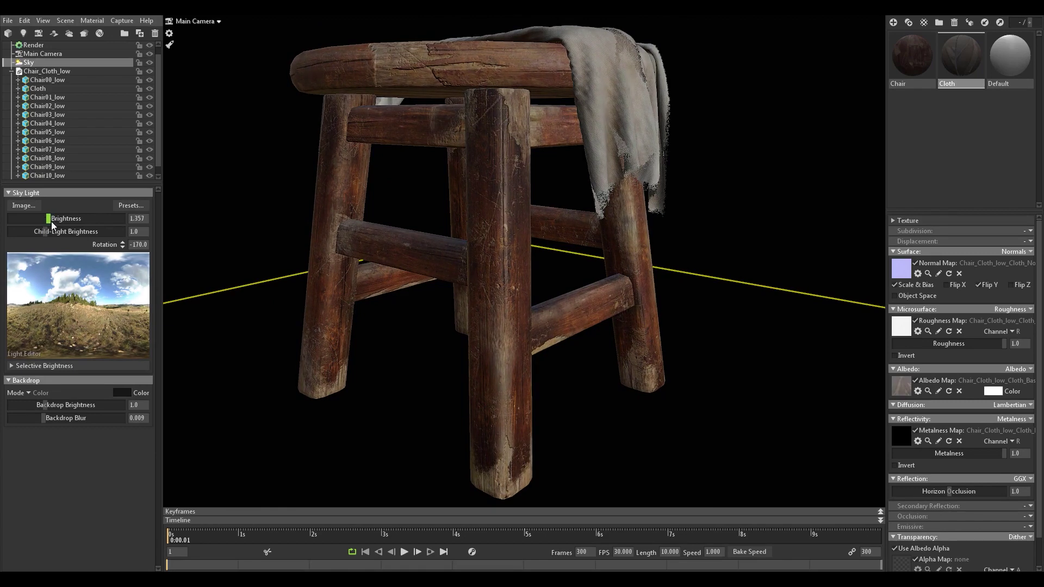
{"action": "scroll", "scroll_direction": "down", "scroll_amount": 3}
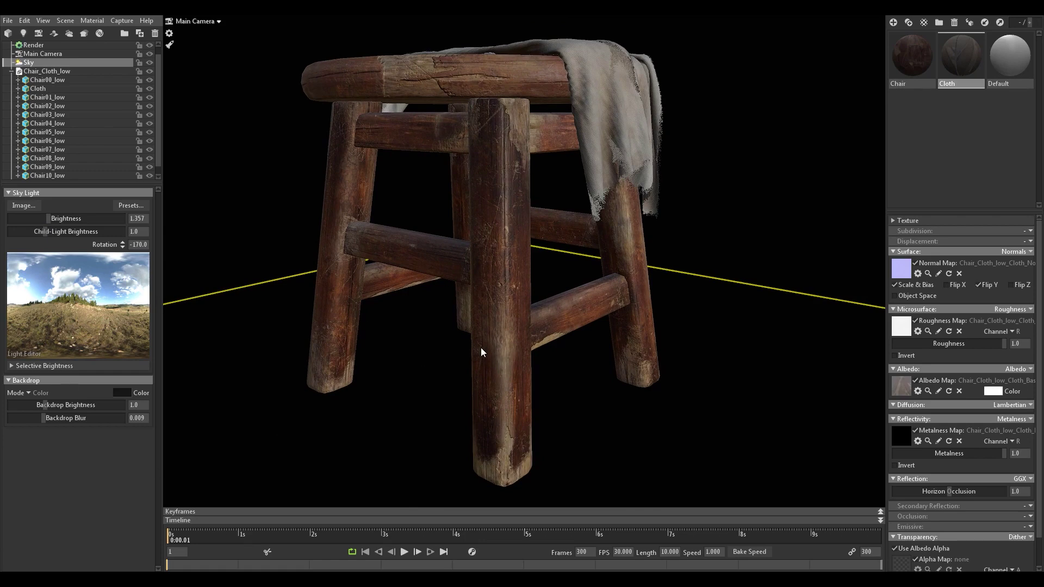
{"action": "scroll", "scroll_direction": "down", "scroll_amount": 3}
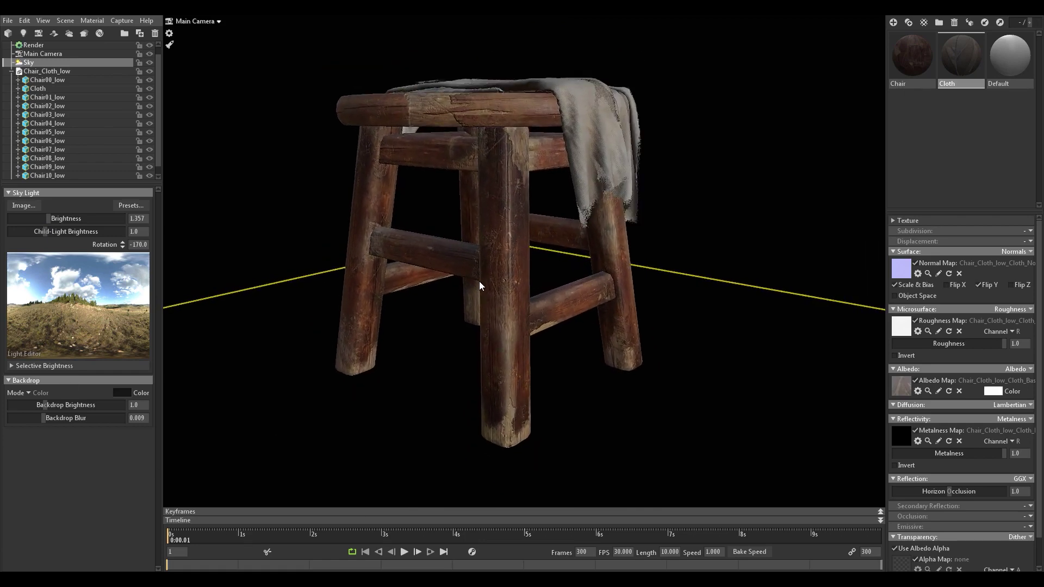
{"action": "scroll", "scroll_direction": "down", "scroll_amount": 3}
{"action": "left_click_drag", "start_coordinate": [485, 249], "coordinate": [515, 257]}
{"action": "scroll", "scroll_direction": "down", "scroll_amount": 3}
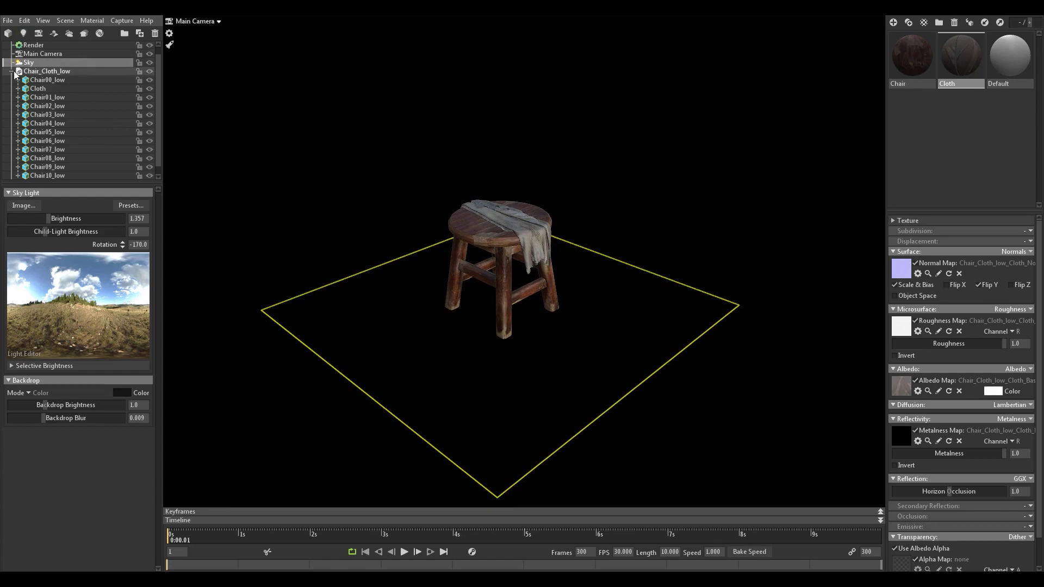
{"action": "left_click", "coordinate": [11, 71]}
Add spot light Light 1 and move it along X to the side of the stool
{"action": "left_click", "coordinate": [37, 126]}
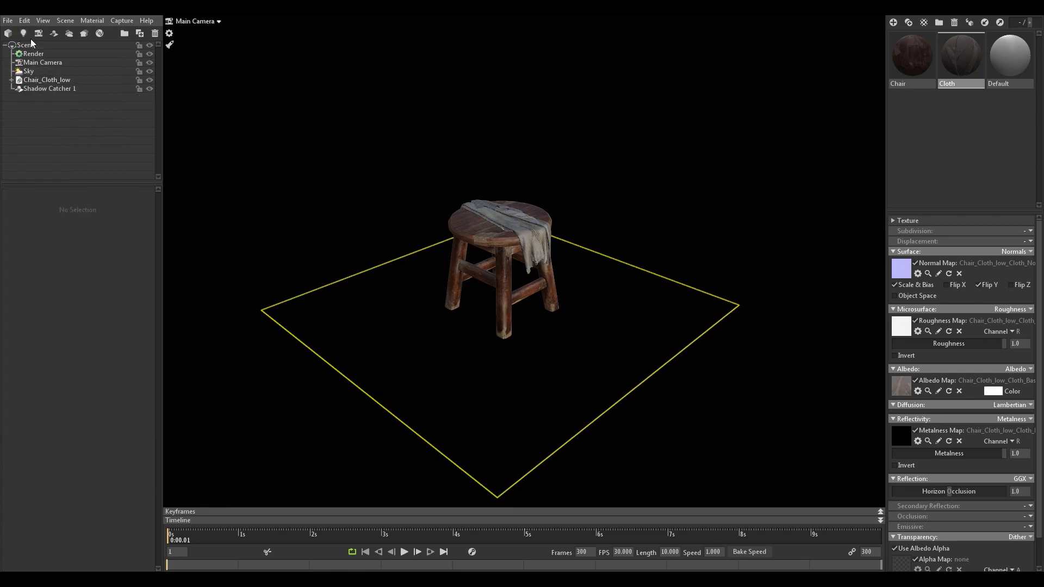
{"action": "left_click", "coordinate": [23, 33]}
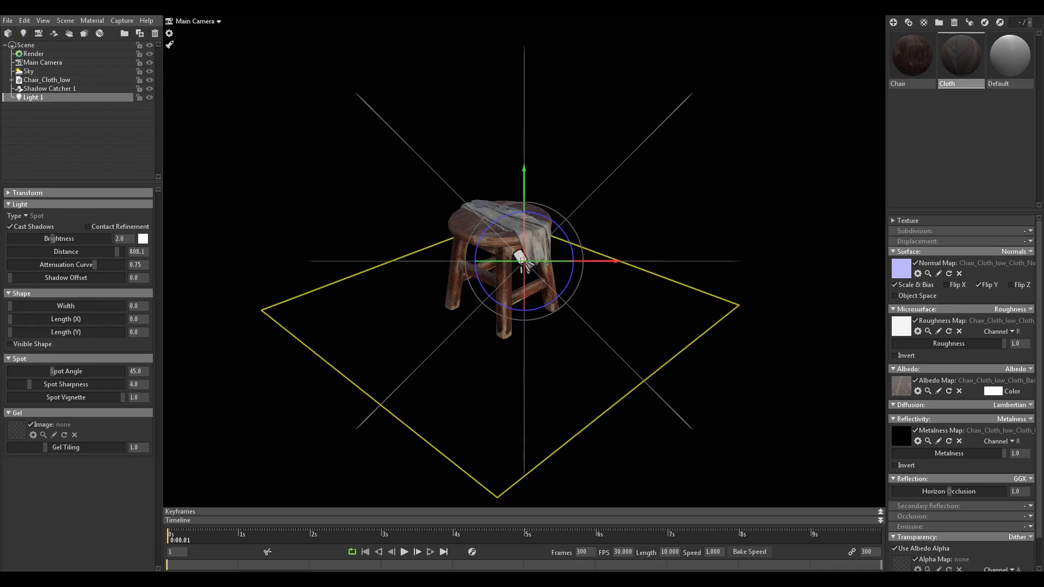
{"action": "left_click_drag", "start_coordinate": [462, 390], "coordinate": [459, 357]}
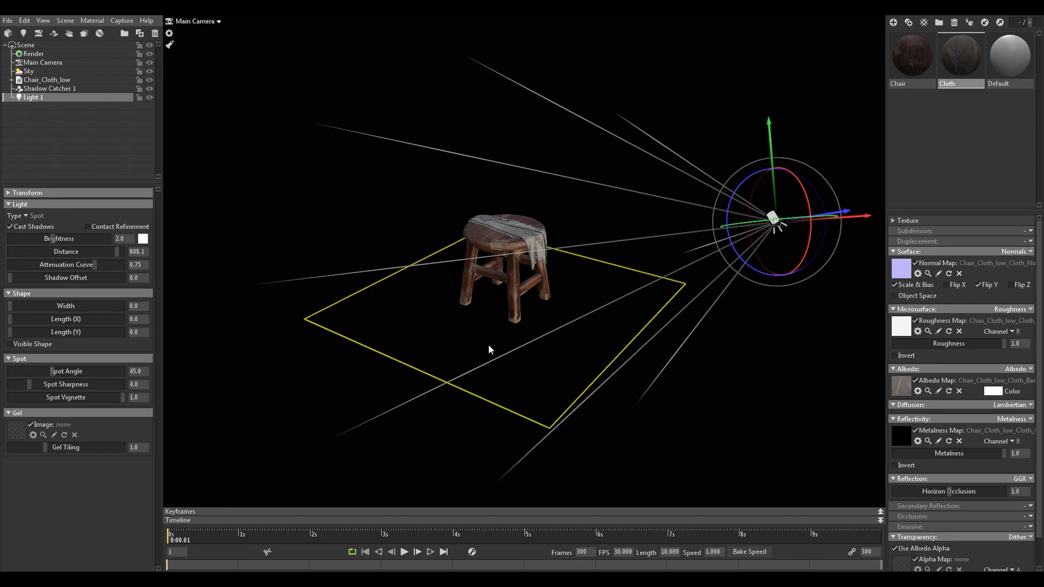
{"action": "left_click_drag", "start_coordinate": [525, 300], "coordinate": [534, 322]}
{"action": "left_click_drag", "start_coordinate": [647, 386], "coordinate": [600, 425]}
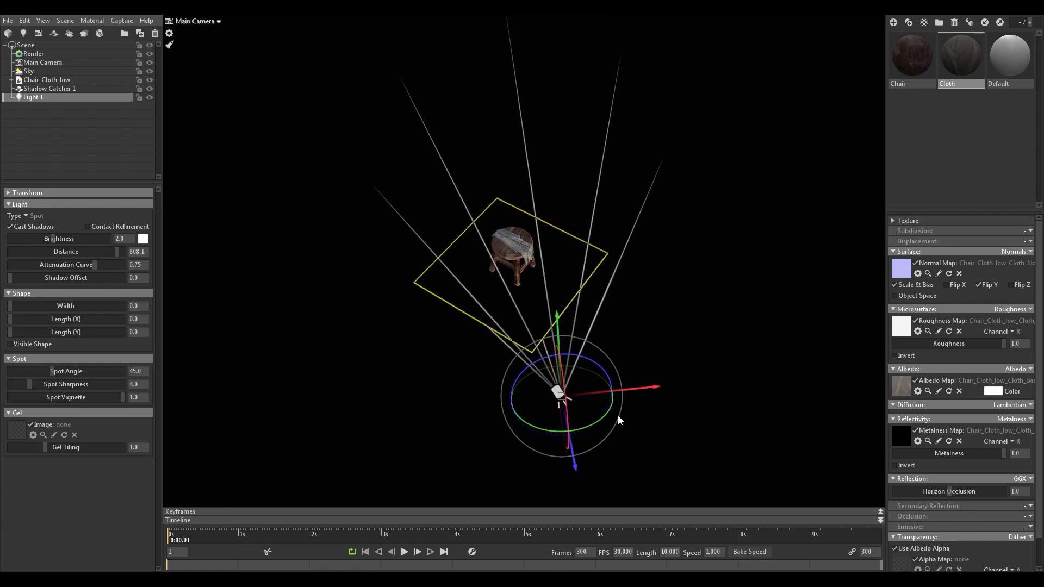
{"action": "left_click_drag", "start_coordinate": [644, 391], "coordinate": [518, 279]}
{"action": "scroll", "scroll_direction": "up", "scroll_amount": 3}
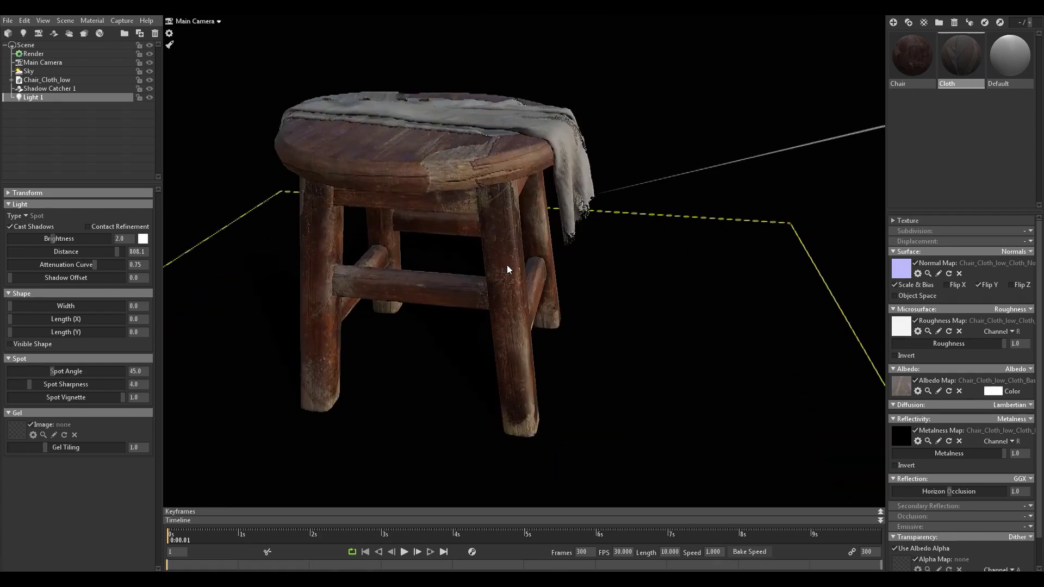
Adjust Light 1's brightness up and down, settling at 6.736
{"action": "scroll", "scroll_direction": "up", "scroll_amount": 3}
{"action": "scroll", "scroll_direction": "up", "scroll_amount": 3}
{"action": "scroll", "scroll_direction": "down", "scroll_amount": 3}
{"action": "scroll", "scroll_direction": "up", "scroll_amount": 3}
{"action": "left_click_drag", "start_coordinate": [53, 239], "coordinate": [76, 239]}
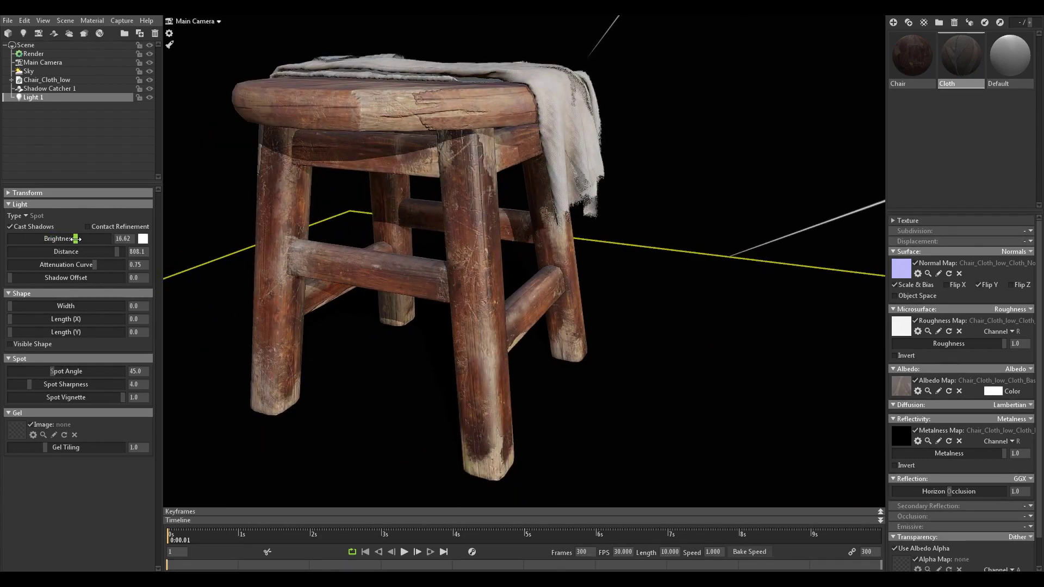
{"action": "left_click_drag", "start_coordinate": [76, 239], "coordinate": [72, 239]}
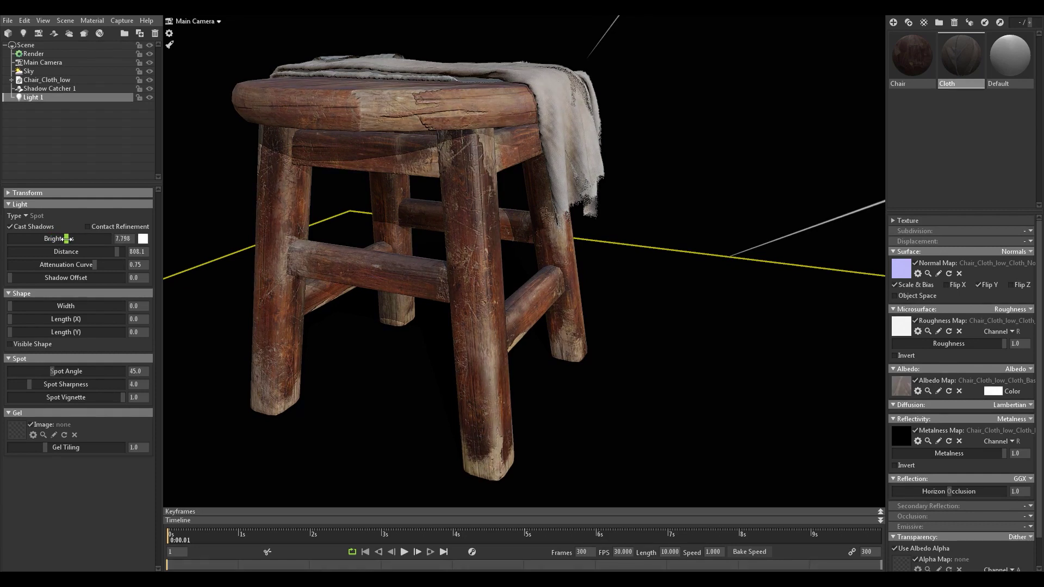
{"action": "left_click_drag", "start_coordinate": [64, 239], "coordinate": [62, 239]}
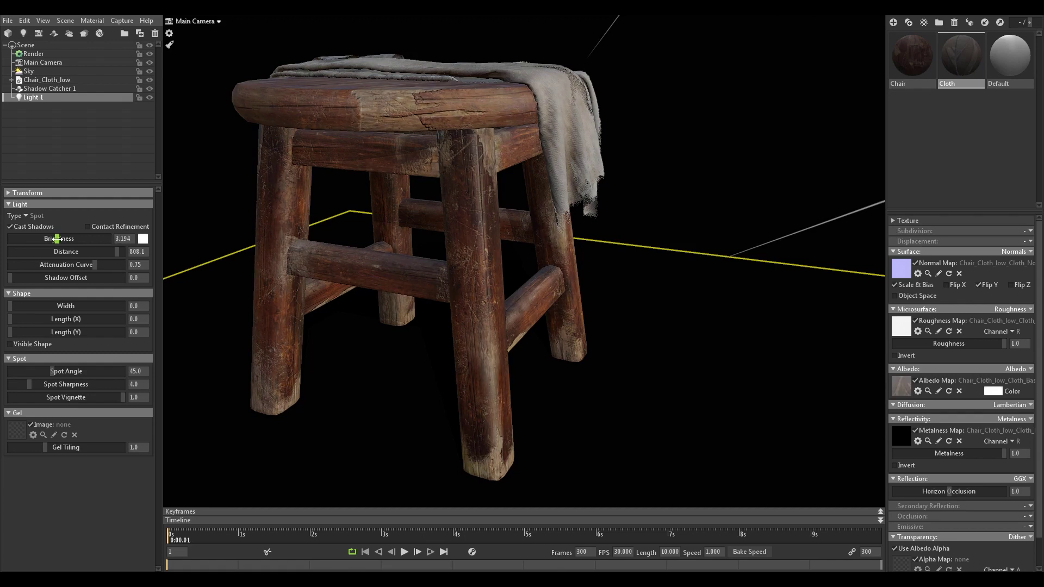
{"action": "left_click_drag", "start_coordinate": [59, 239], "coordinate": [74, 236]}
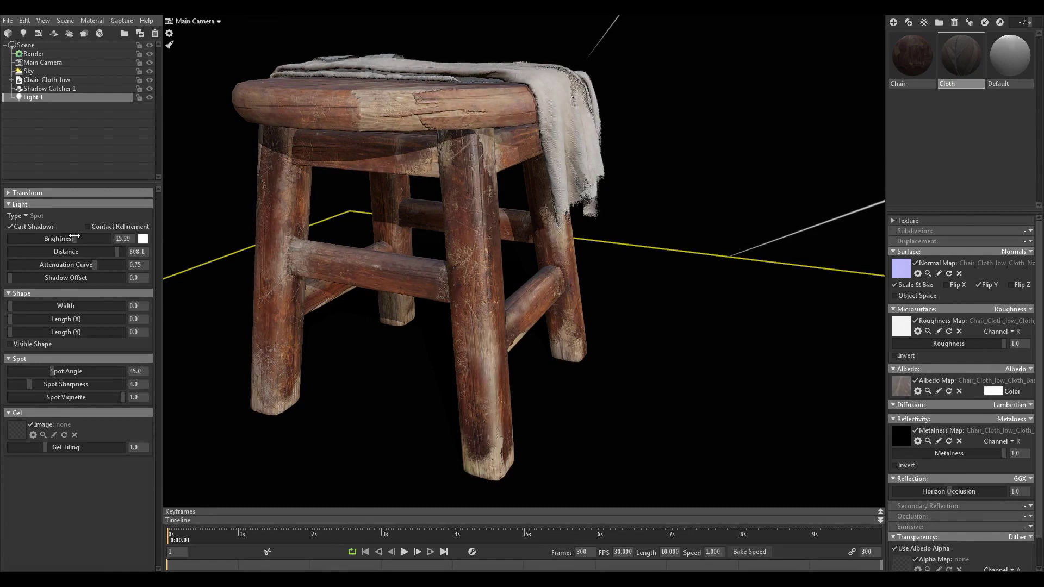
{"action": "left_click_drag", "start_coordinate": [77, 236], "coordinate": [64, 238]}
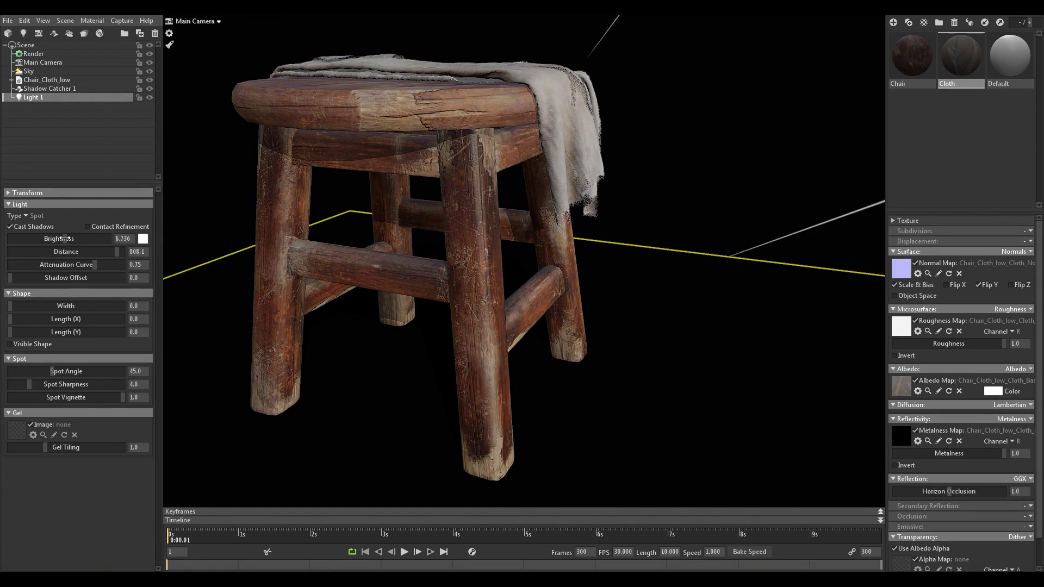
{"action": "left_click_drag", "start_coordinate": [466, 280], "coordinate": [564, 230]}
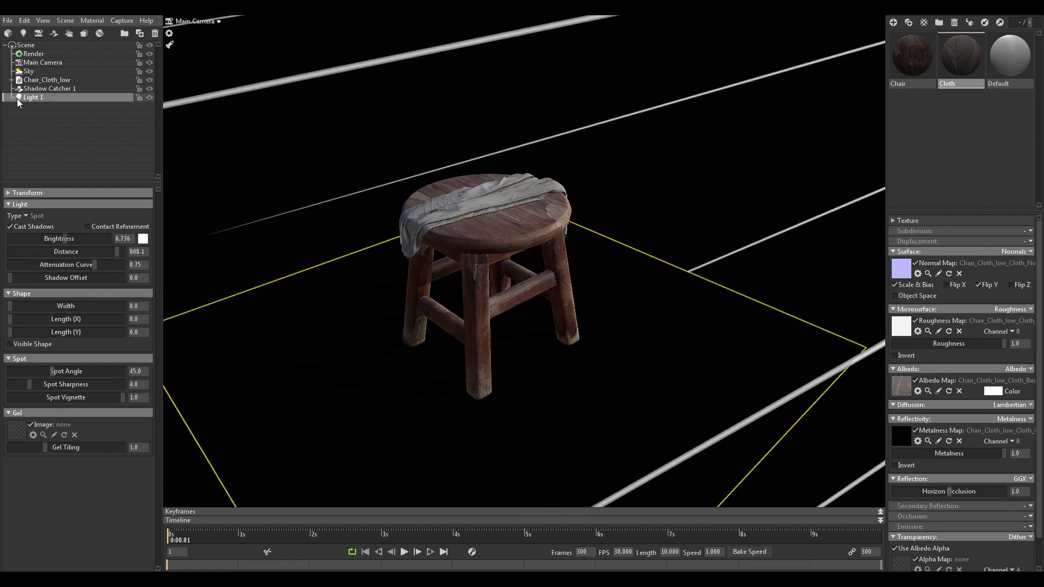
Toggle Light 1 off and back on to compare, then orbit in close on the cloth
{"action": "left_click", "coordinate": [149, 96]}
{"action": "left_click", "coordinate": [149, 97]}
{"action": "scroll", "scroll_direction": "up", "scroll_amount": 3}
{"action": "left_click_drag", "start_coordinate": [370, 203], "coordinate": [423, 156]}
{"action": "scroll", "scroll_direction": "up", "scroll_amount": 3}
{"action": "scroll", "scroll_direction": "down", "scroll_amount": 3}
{"action": "scroll", "scroll_direction": "down", "scroll_amount": 3}
{"action": "scroll", "scroll_direction": "up", "scroll_amount": 3}
{"action": "scroll", "scroll_direction": "down", "scroll_amount": 3}
{"action": "scroll", "scroll_direction": "down", "scroll_amount": 3}
Orbit around the stool to inspect the seat edge, cloth weave, legs and underside
{"action": "left_click_drag", "start_coordinate": [429, 201], "coordinate": [488, 175]}
{"action": "scroll", "scroll_direction": "up", "scroll_amount": 3}
{"action": "scroll", "scroll_direction": "up", "scroll_amount": 3}
{"action": "left_click_drag", "start_coordinate": [465, 243], "coordinate": [365, 311]}
{"action": "scroll", "scroll_direction": "up", "scroll_amount": 3}
{"action": "scroll", "scroll_direction": "down", "scroll_amount": 3}
{"action": "left_click_drag", "start_coordinate": [409, 231], "coordinate": [669, 168]}
{"action": "scroll", "scroll_direction": "up", "scroll_amount": 3}
{"action": "scroll", "scroll_direction": "up", "scroll_amount": 3}
{"action": "scroll", "scroll_direction": "up", "scroll_amount": 3}
{"action": "scroll", "scroll_direction": "down", "scroll_amount": 3}
{"action": "scroll", "scroll_direction": "down", "scroll_amount": 3}
{"action": "left_click_drag", "start_coordinate": [522, 248], "coordinate": [486, 259]}
{"action": "scroll", "scroll_direction": "up", "scroll_amount": 3}
{"action": "left_click_drag", "start_coordinate": [454, 302], "coordinate": [500, 264]}
{"action": "scroll", "scroll_direction": "down", "scroll_amount": 3}
{"action": "left_click_drag", "start_coordinate": [488, 257], "coordinate": [528, 292]}
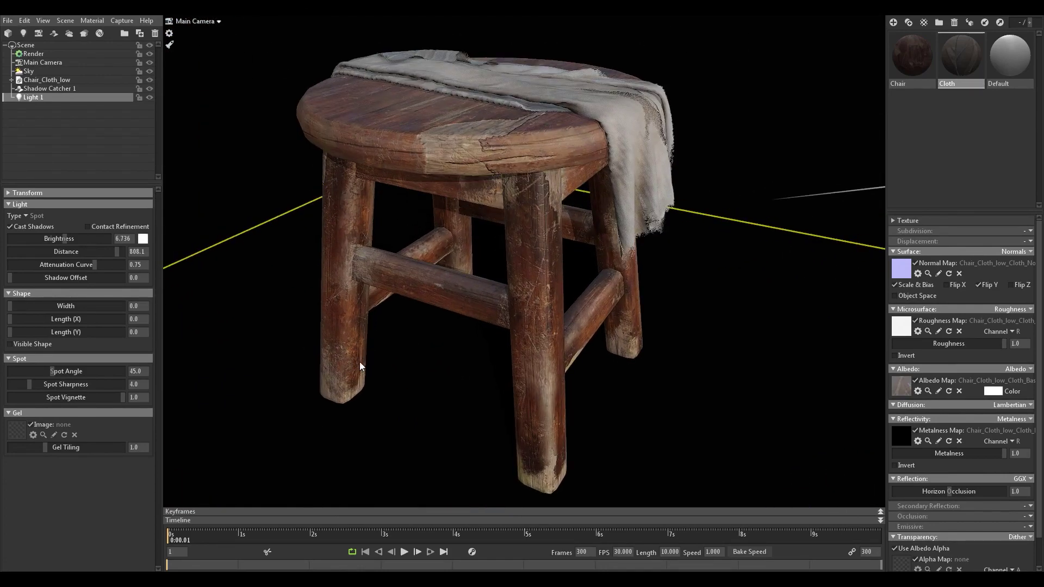
{"action": "left_click_drag", "start_coordinate": [424, 314], "coordinate": [506, 283]}
Raise Light 1's brightness to 8.577 and give its shape a width of 5.063
{"action": "left_click_drag", "start_coordinate": [64, 238], "coordinate": [68, 238]}
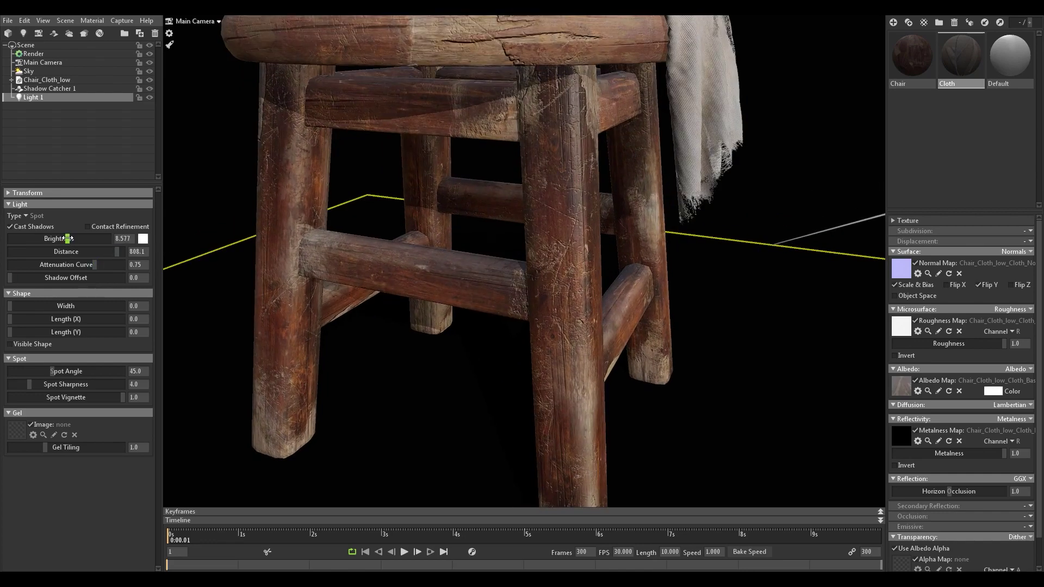
{"action": "scroll", "scroll_direction": "down", "scroll_amount": 3}
{"action": "left_click_drag", "start_coordinate": [334, 202], "coordinate": [360, 243]}
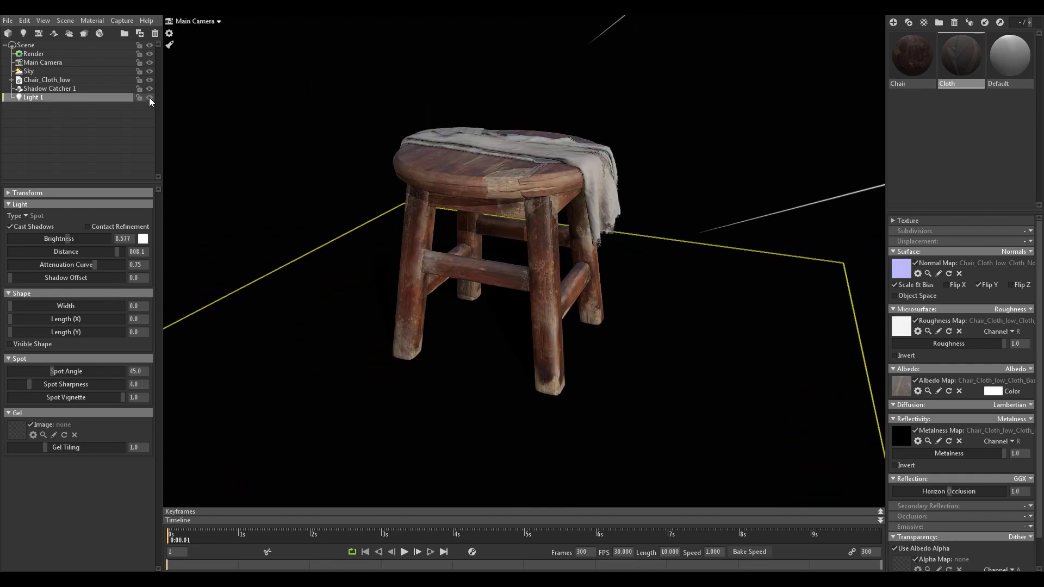
{"action": "scroll", "scroll_direction": "up", "scroll_amount": 3}
{"action": "left_click_drag", "start_coordinate": [478, 262], "coordinate": [549, 244]}
{"action": "scroll", "scroll_direction": "up", "scroll_amount": 3}
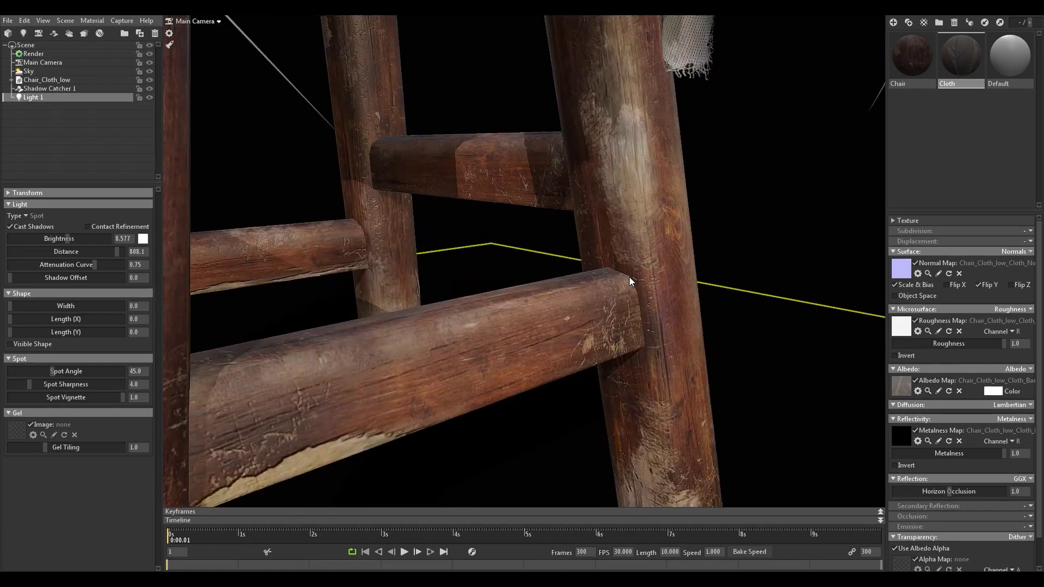
{"action": "left_click_drag", "start_coordinate": [612, 208], "coordinate": [601, 253]}
{"action": "scroll", "scroll_direction": "down", "scroll_amount": 3}
{"action": "scroll", "scroll_direction": "down", "scroll_amount": 3}
{"action": "left_click_drag", "start_coordinate": [427, 315], "coordinate": [458, 315]}
{"action": "scroll", "scroll_direction": "down", "scroll_amount": 3}
{"action": "left_click_drag", "start_coordinate": [10, 306], "coordinate": [34, 306]}
Try out Light 1 shape widths around 22, then reset the width to zero
{"action": "left_click_drag", "start_coordinate": [467, 326], "coordinate": [494, 288]}
{"action": "scroll", "scroll_direction": "up", "scroll_amount": 3}
{"action": "scroll", "scroll_direction": "up", "scroll_amount": 3}
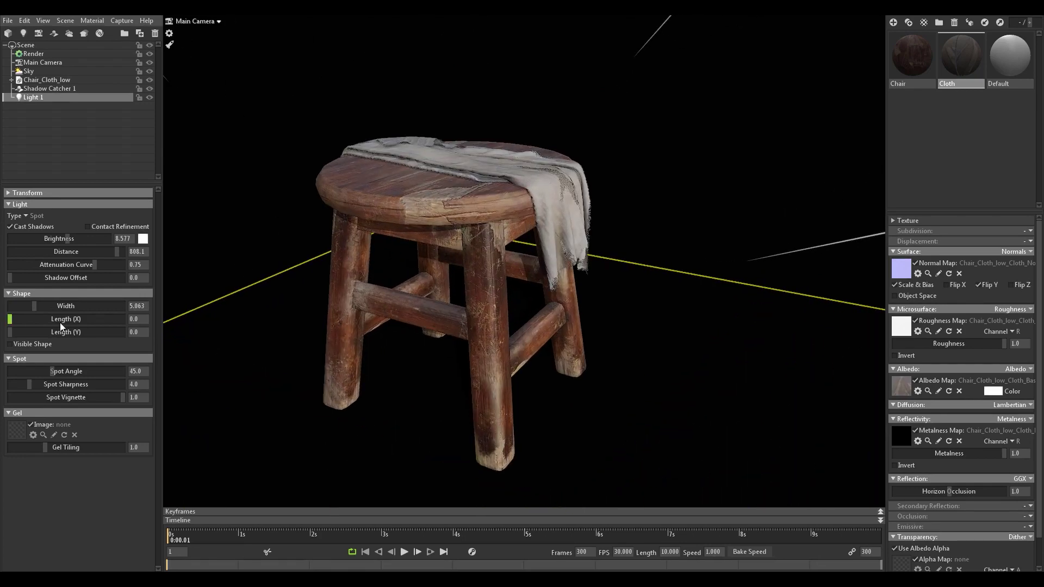
{"action": "left_click_drag", "start_coordinate": [51, 308], "coordinate": [52, 309]}
{"action": "scroll", "scroll_direction": "up", "scroll_amount": 3}
{"action": "scroll", "scroll_direction": "up", "scroll_amount": 3}
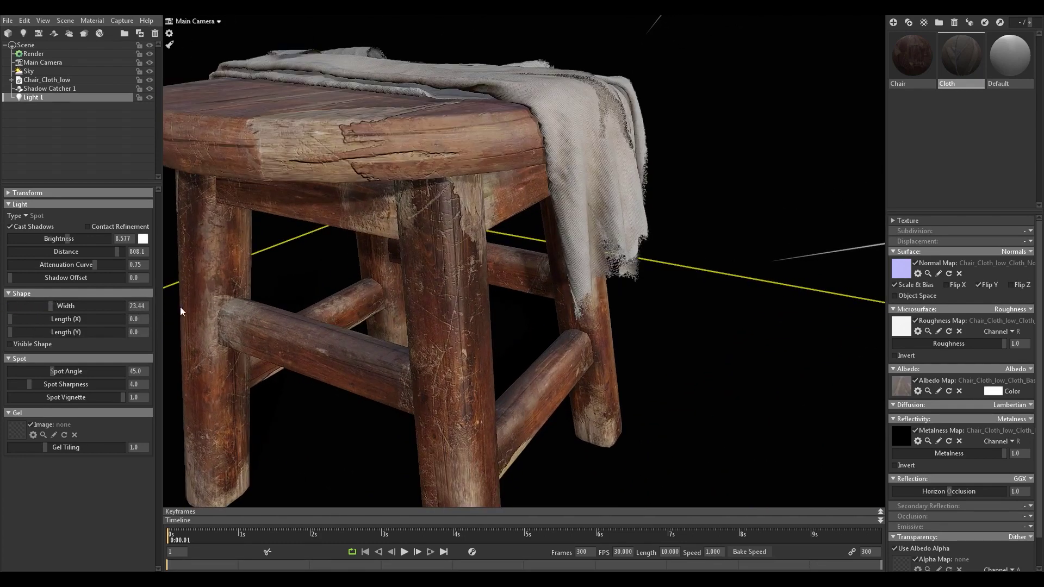
{"action": "left_click_drag", "start_coordinate": [46, 309], "coordinate": [19, 306]}
Widen Light 1's shape to 66.17 and orbit down toward the stool legs
{"action": "scroll", "scroll_direction": "up", "scroll_amount": 3}
{"action": "scroll", "scroll_direction": "up", "scroll_amount": 3}
{"action": "scroll", "scroll_direction": "up", "scroll_amount": 3}
{"action": "scroll", "scroll_direction": "up", "scroll_amount": 3}
{"action": "scroll", "scroll_direction": "down", "scroll_amount": 3}
{"action": "left_click_drag", "start_coordinate": [20, 307], "coordinate": [69, 306]}
{"action": "left_click_drag", "start_coordinate": [468, 247], "coordinate": [543, 304]}
{"action": "scroll", "scroll_direction": "down", "scroll_amount": 3}
{"action": "scroll", "scroll_direction": "up", "scroll_amount": 3}
{"action": "scroll", "scroll_direction": "up", "scroll_amount": 3}
{"action": "scroll", "scroll_direction": "up", "scroll_amount": 3}
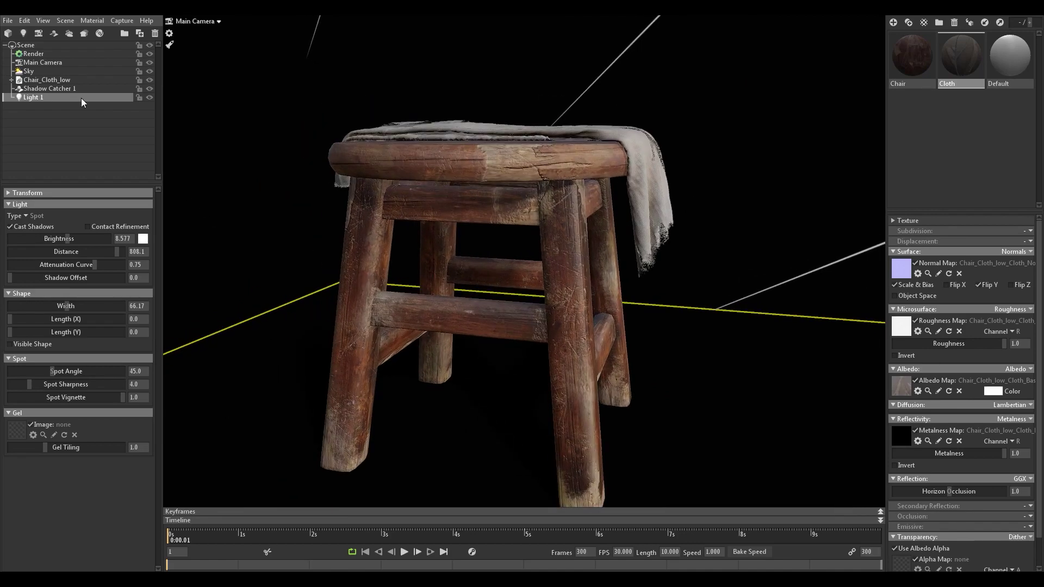
Select Main Camera to show its lens and post-effect settings, framing the stool
{"action": "left_click", "coordinate": [62, 62]}
{"action": "left_click_drag", "start_coordinate": [441, 297], "coordinate": [255, 299]}
{"action": "scroll", "scroll_direction": "up", "scroll_amount": 3}
{"action": "scroll", "scroll_direction": "down", "scroll_amount": 3}
{"action": "scroll", "scroll_direction": "up", "scroll_amount": 3}
{"action": "scroll", "scroll_direction": "down", "scroll_amount": 3}
{"action": "scroll", "scroll_direction": "up", "scroll_amount": 3}
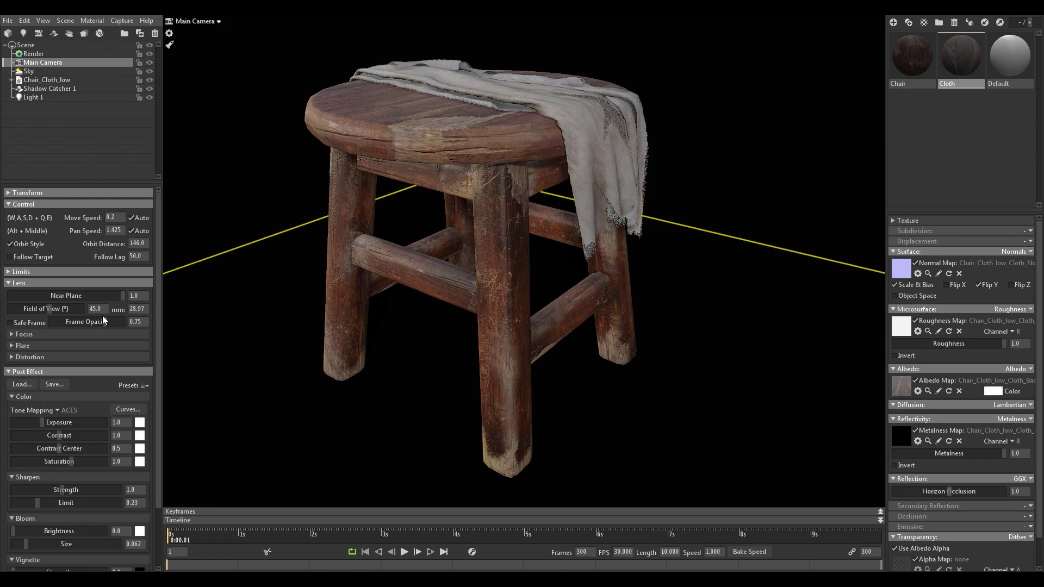
Narrow the Main Camera's field of view to 30.07 (44.66 mm)
{"action": "left_click_drag", "start_coordinate": [49, 313], "coordinate": [45, 309]}
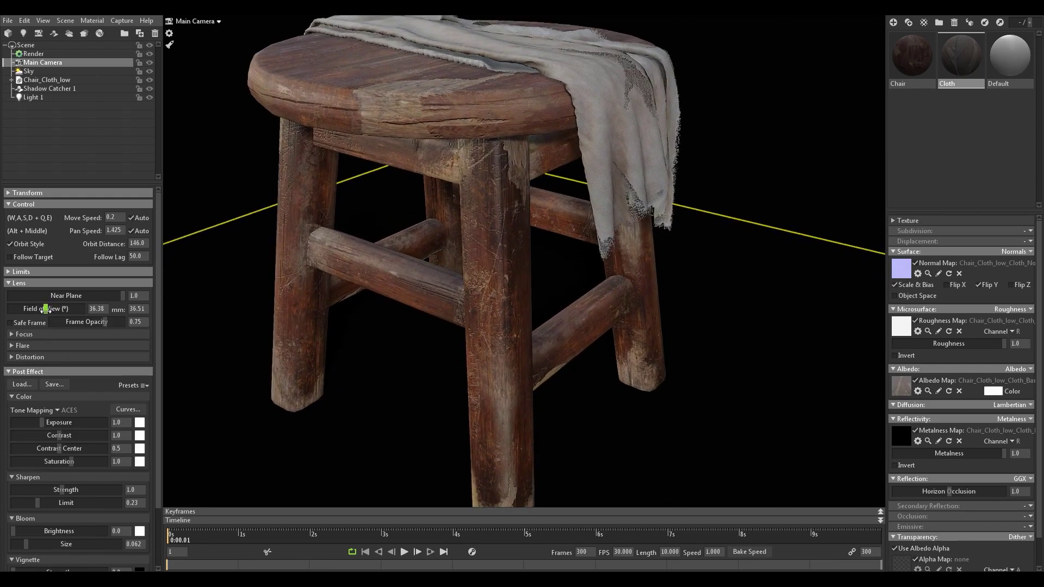
{"action": "left_click_drag", "start_coordinate": [46, 309], "coordinate": [45, 309]}
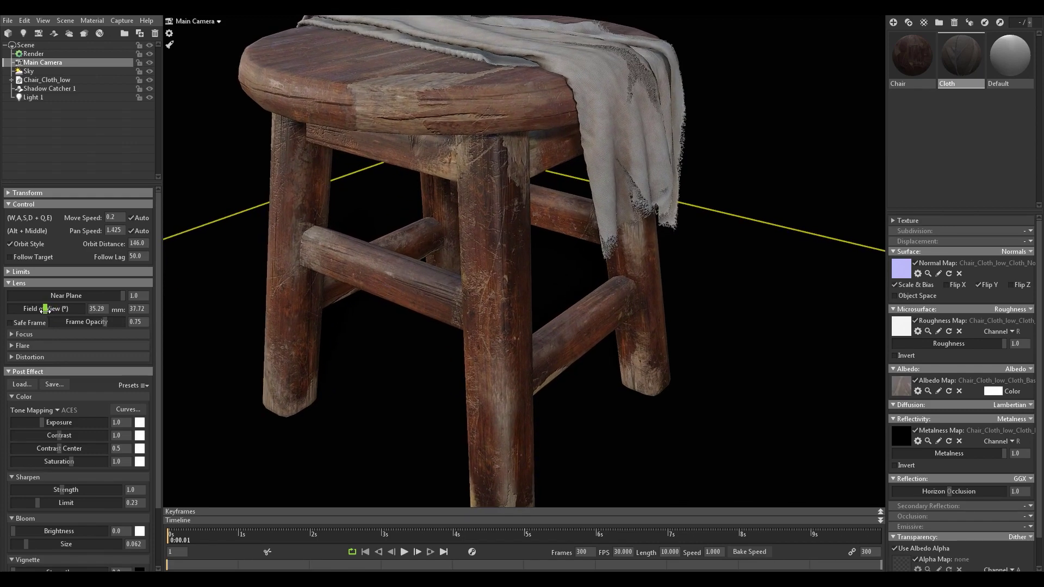
{"action": "scroll", "scroll_direction": "down", "scroll_amount": 3}
{"action": "scroll", "scroll_direction": "down", "scroll_amount": 3}
{"action": "left_click_drag", "start_coordinate": [363, 256], "coordinate": [384, 223]}
{"action": "scroll", "scroll_direction": "up", "scroll_amount": 3}
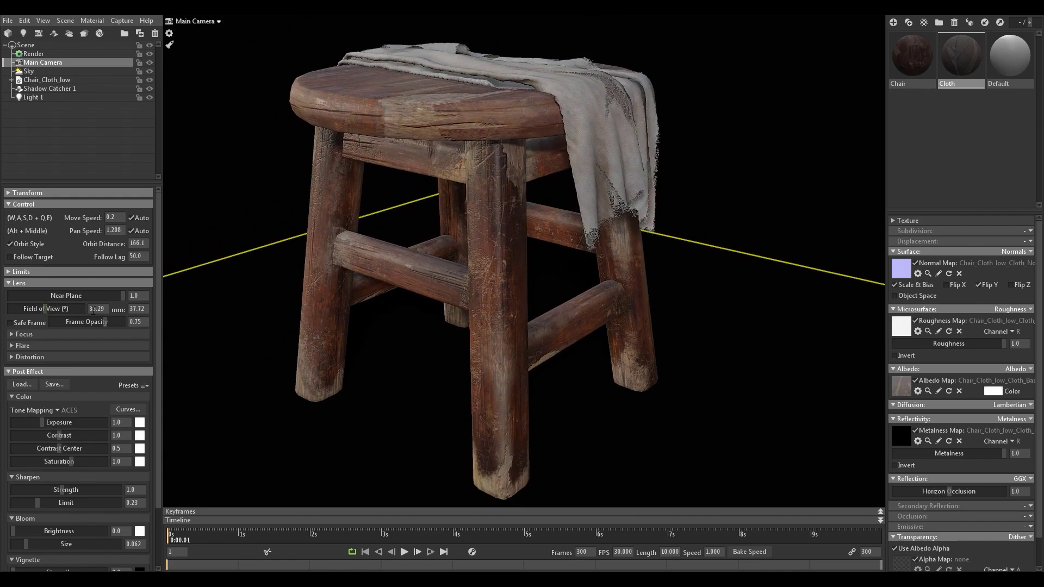
{"action": "left_click_drag", "start_coordinate": [45, 310], "coordinate": [43, 309]}
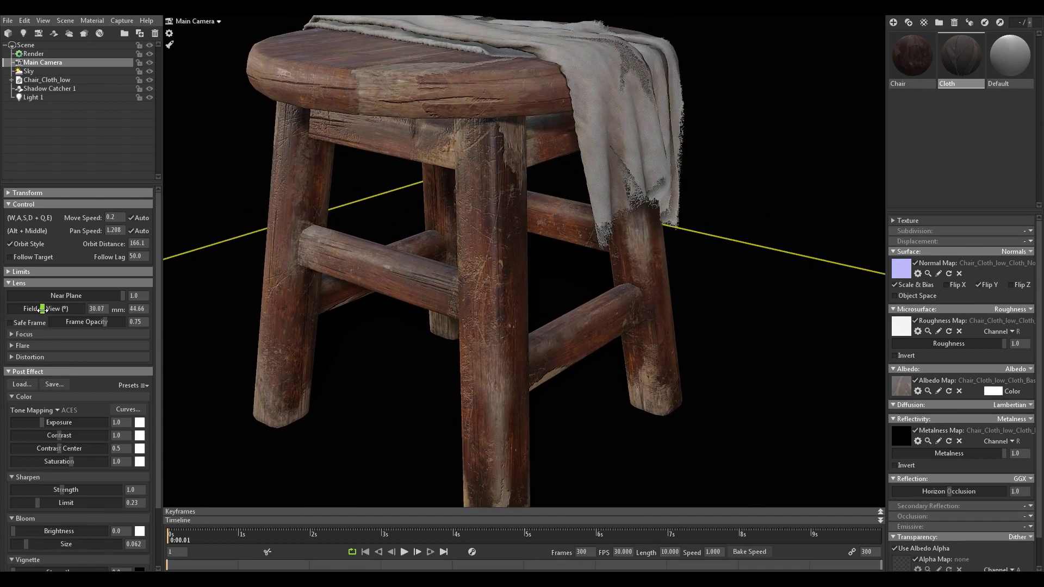
Reframe the whole stool at orbit distance 195.8 and display the Render settings
{"action": "left_click_drag", "start_coordinate": [380, 256], "coordinate": [171, 276]}
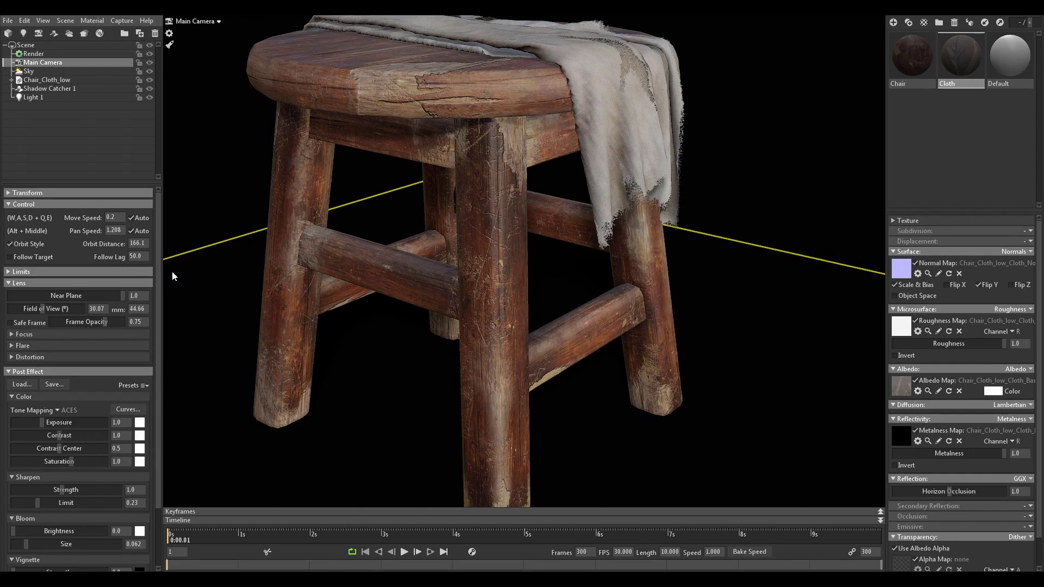
{"action": "left_click_drag", "start_coordinate": [274, 280], "coordinate": [275, 268]}
{"action": "scroll", "scroll_direction": "down", "scroll_amount": 3}
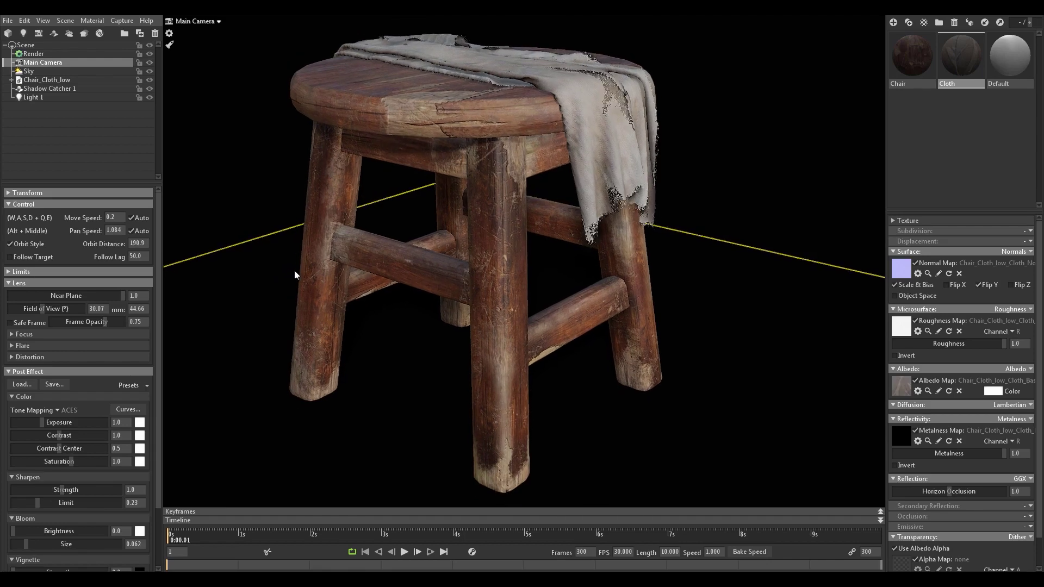
{"action": "scroll", "scroll_direction": "down", "scroll_amount": 3}
{"action": "left_click_drag", "start_coordinate": [297, 268], "coordinate": [315, 270]}
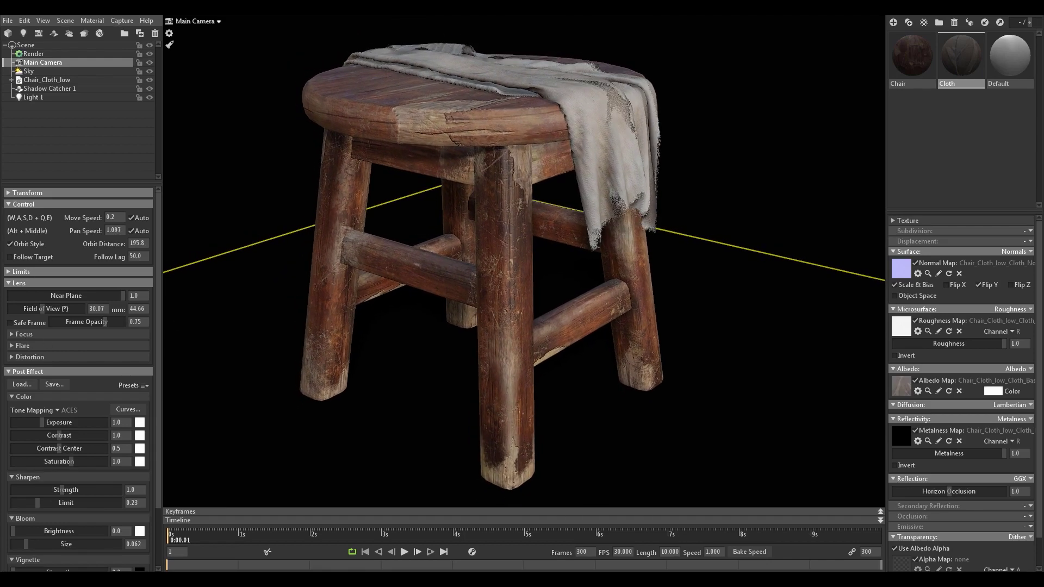
{"action": "left_click", "coordinate": [47, 54]}
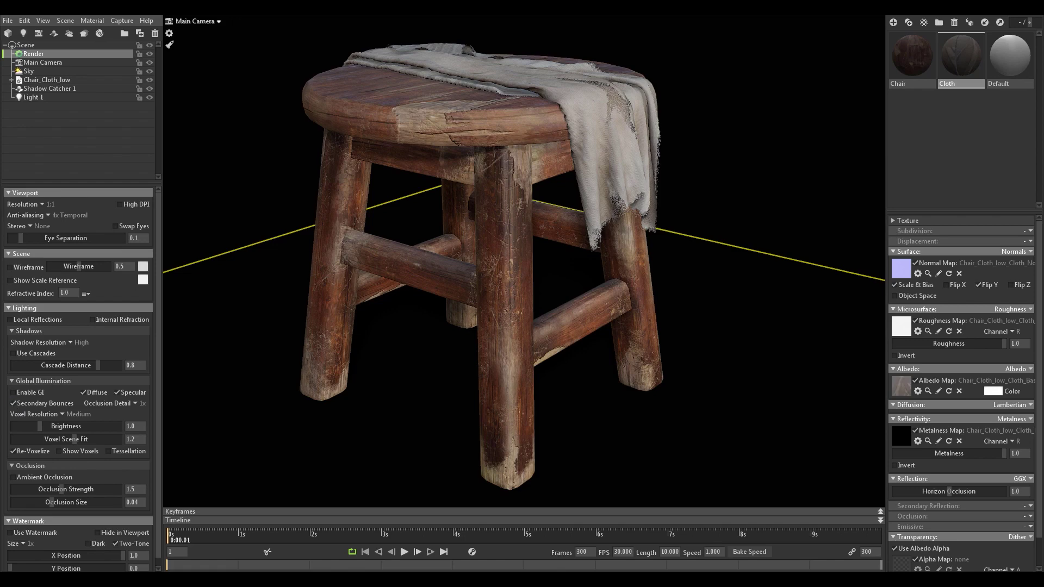
Toggle Enable GI on and off to compare, leaving it disabled
{"action": "left_click", "coordinate": [34, 393]}
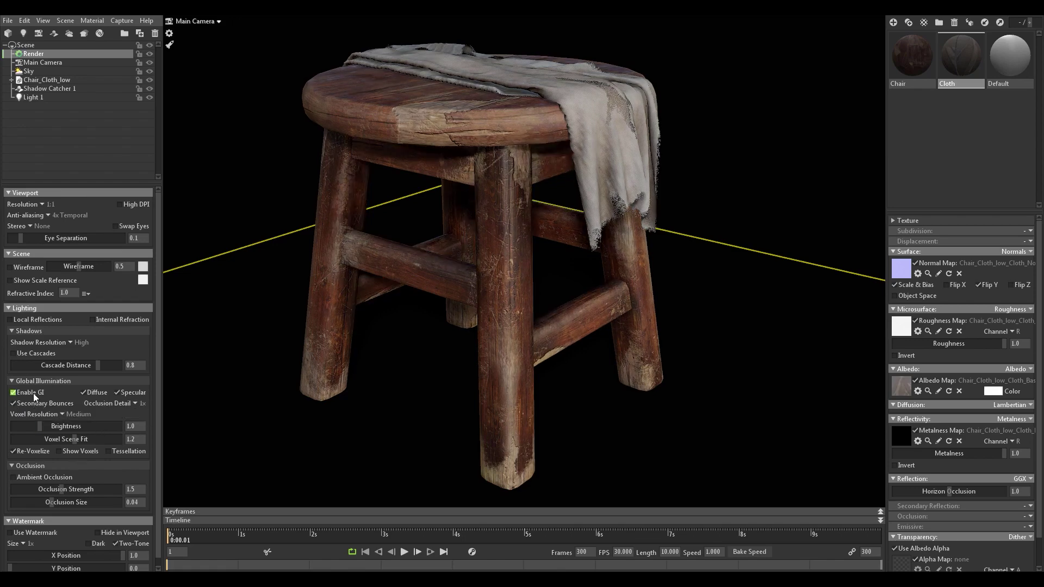
{"action": "left_click", "coordinate": [33, 393]}
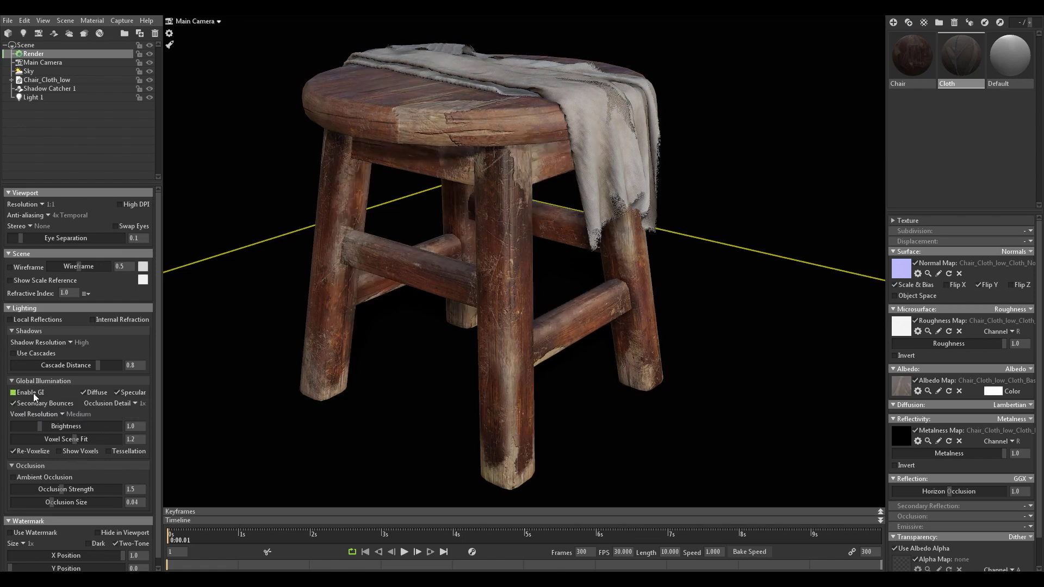
{"action": "left_click", "coordinate": [33, 393]}
{"action": "left_click", "coordinate": [34, 393]}
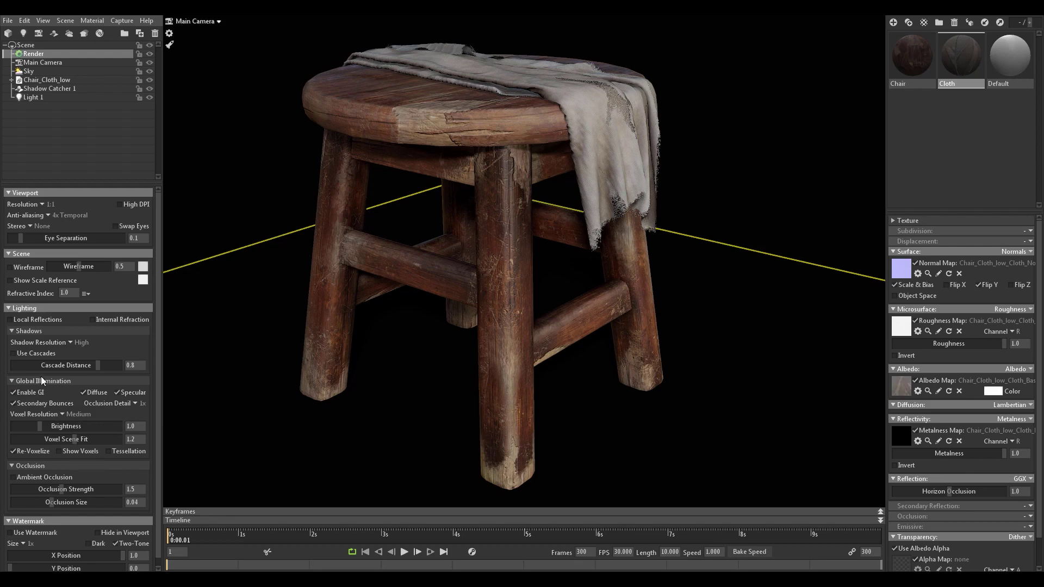
{"action": "left_click", "coordinate": [35, 393]}
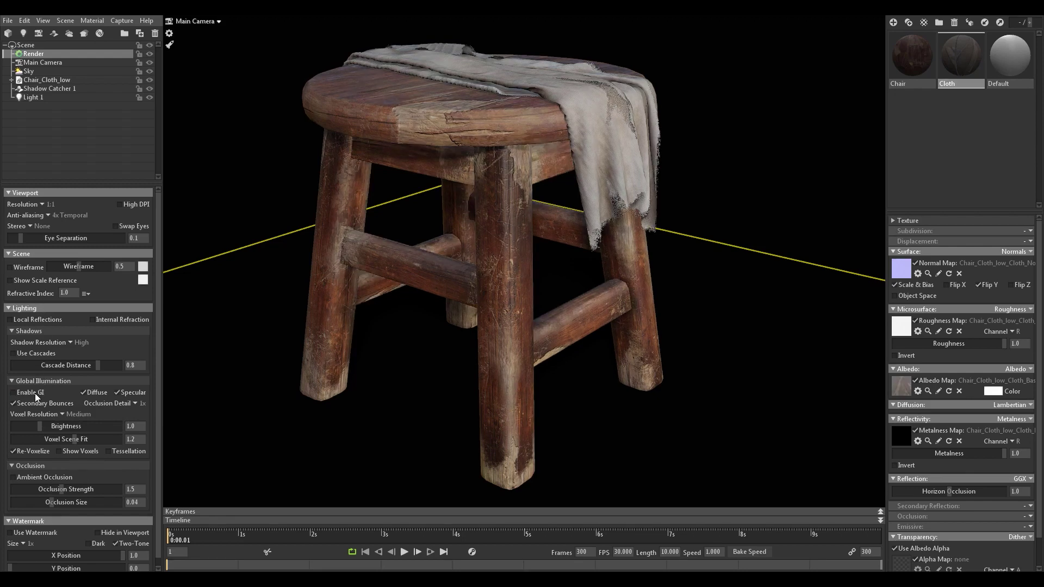
Enable Local Reflections, Internal Refraction and Ambient Occlusion, with Ludicrous shadow resolution
{"action": "left_click", "coordinate": [34, 319]}
{"action": "left_click", "coordinate": [73, 342]}
{"action": "left_click", "coordinate": [89, 363]}
{"action": "left_click", "coordinate": [117, 319]}
{"action": "left_click_drag", "start_coordinate": [363, 339], "coordinate": [360, 330]}
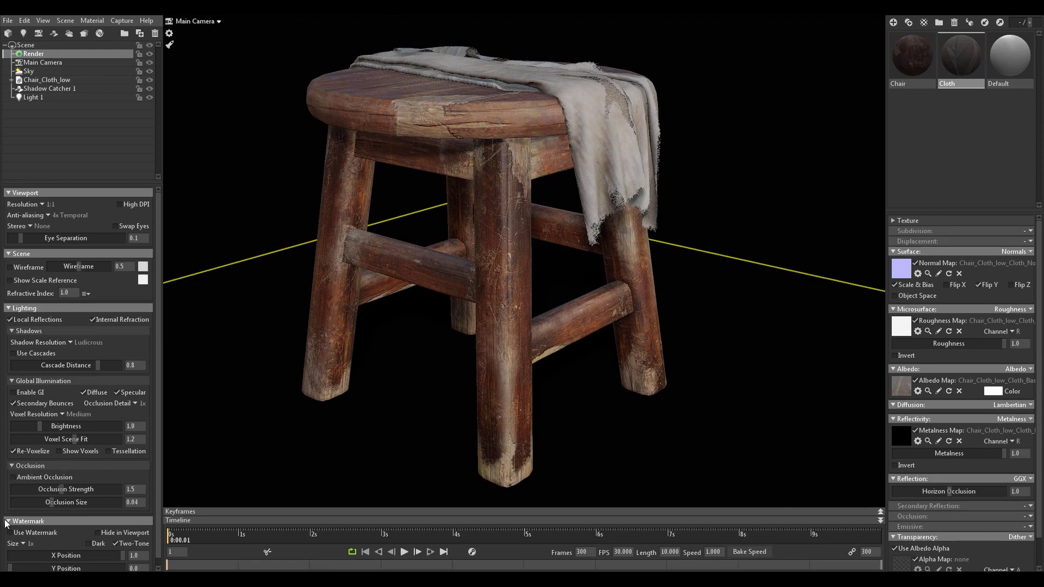
{"action": "left_click", "coordinate": [17, 478]}
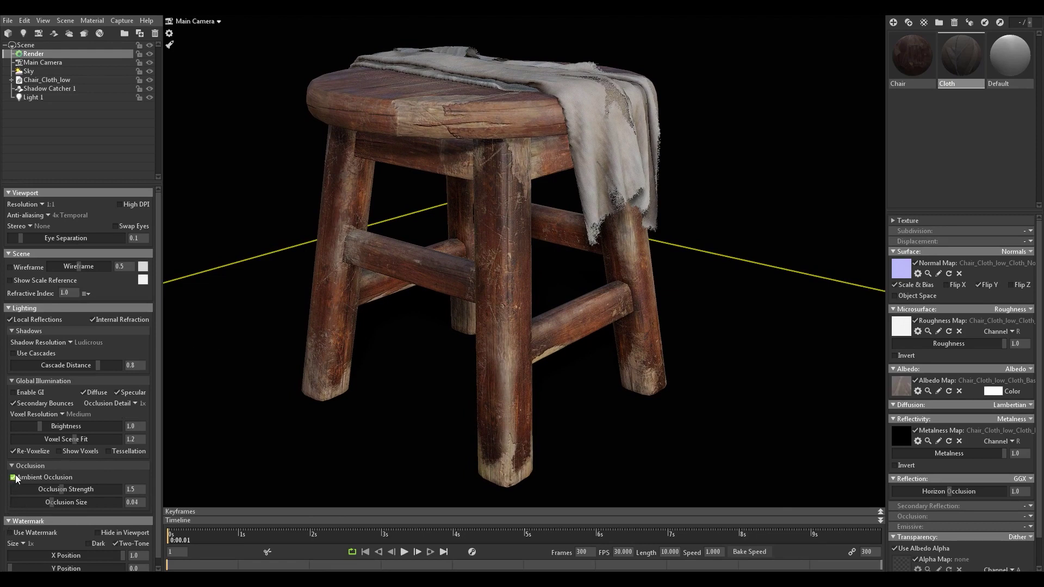
{"action": "left_click", "coordinate": [16, 478]}
Try the chair ambient occlusion texture on the Cloth material's occlusion map, then clear it
{"action": "left_click", "coordinate": [1025, 519]}
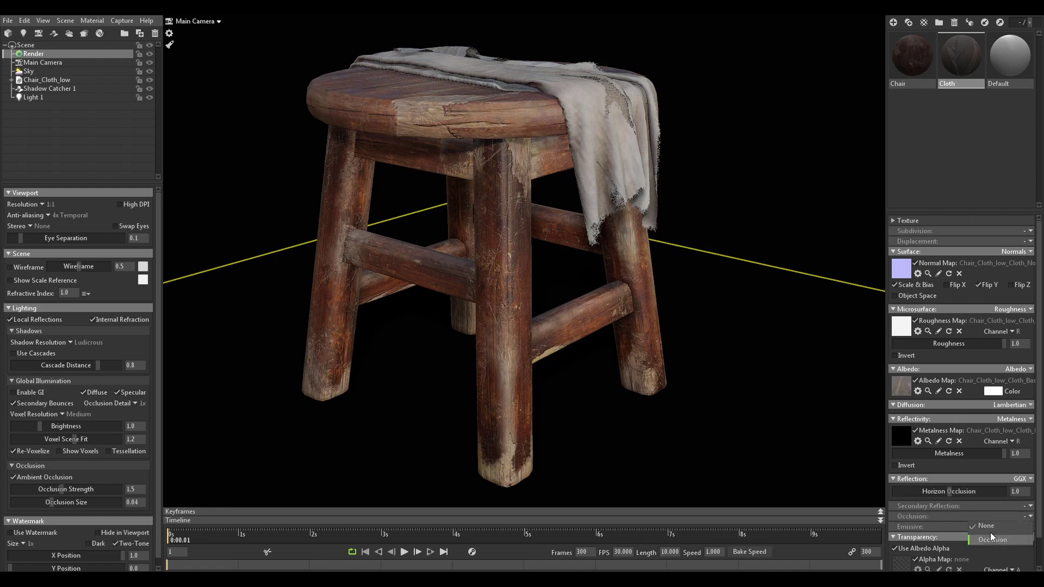
{"action": "left_click", "coordinate": [991, 538]}
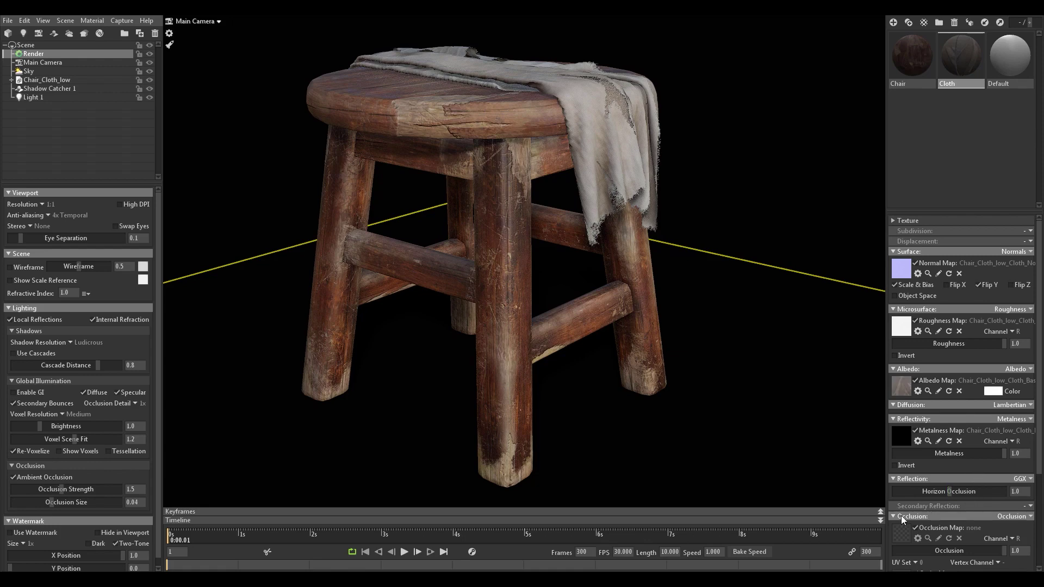
{"action": "scroll", "scroll_direction": "down", "scroll_amount": 3}
{"action": "left_click", "coordinate": [898, 481]}
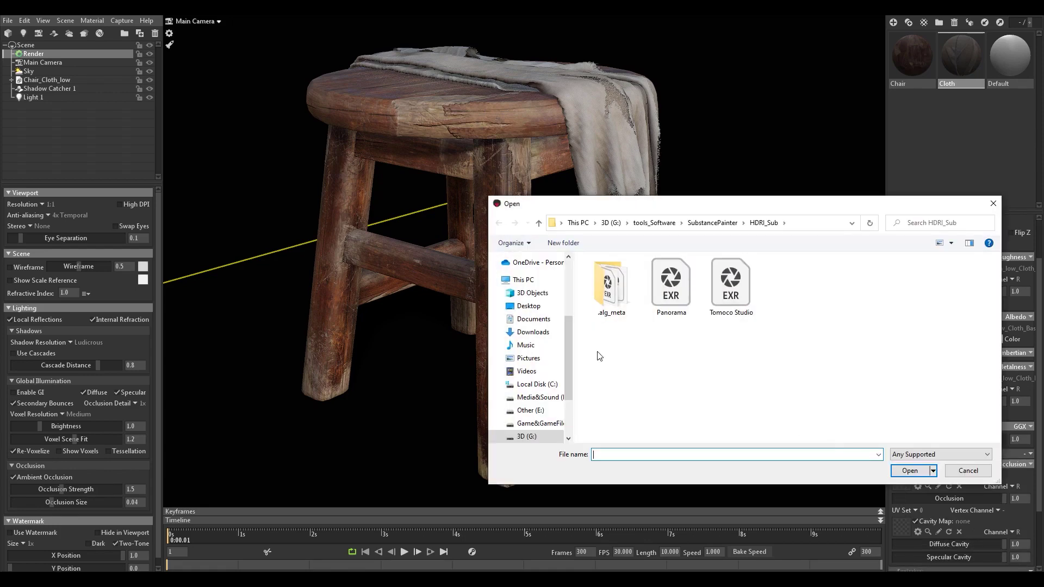
{"action": "scroll", "scroll_direction": "down", "scroll_amount": 3}
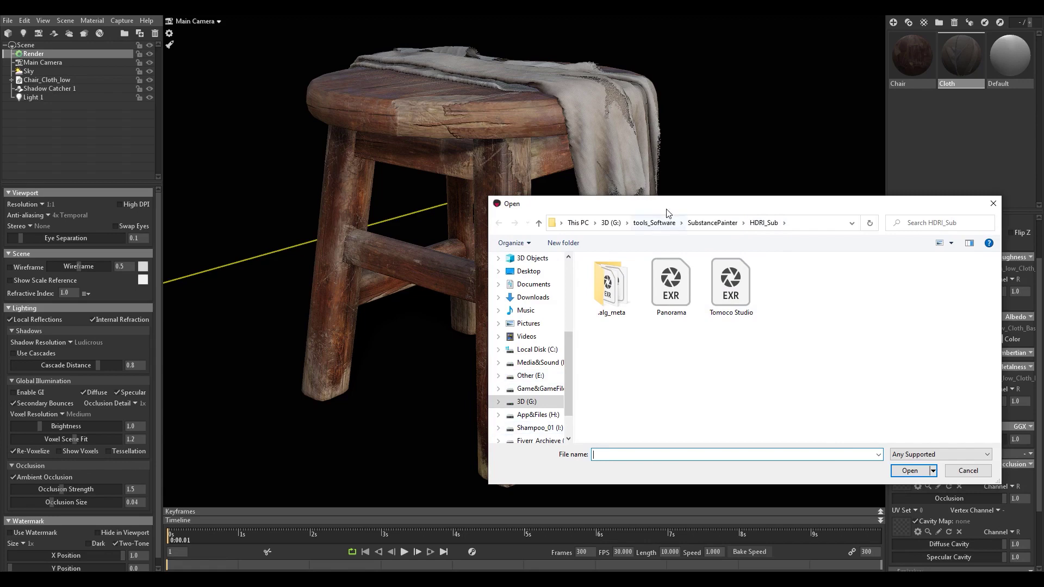
{"action": "key", "text": "Escape"}
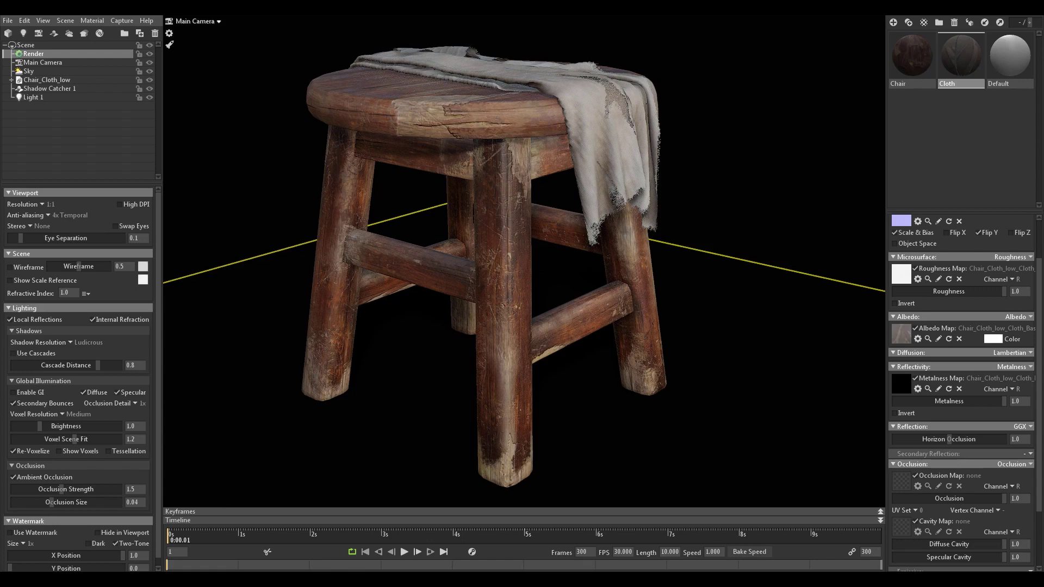
{"action": "left_click_drag", "start_coordinate": [472, 136], "coordinate": [443, 157]}
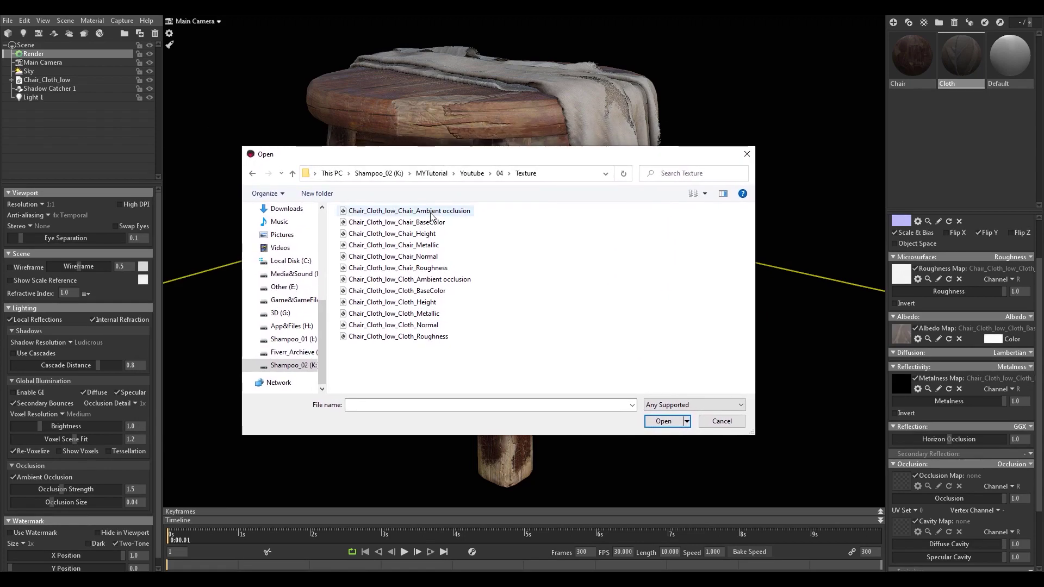
{"action": "double_click", "coordinate": [430, 212]}
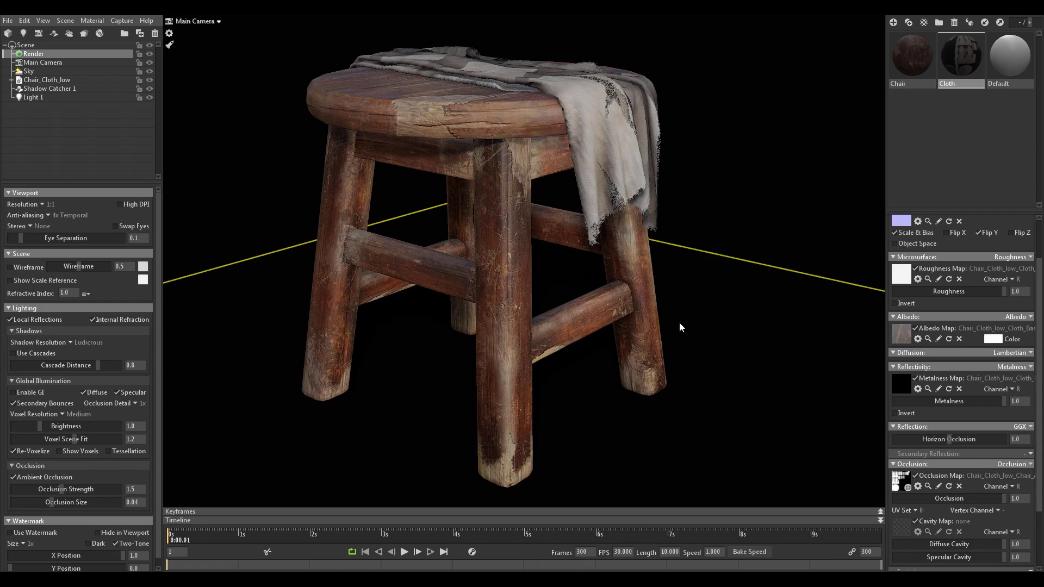
{"action": "left_click", "coordinate": [904, 486]}
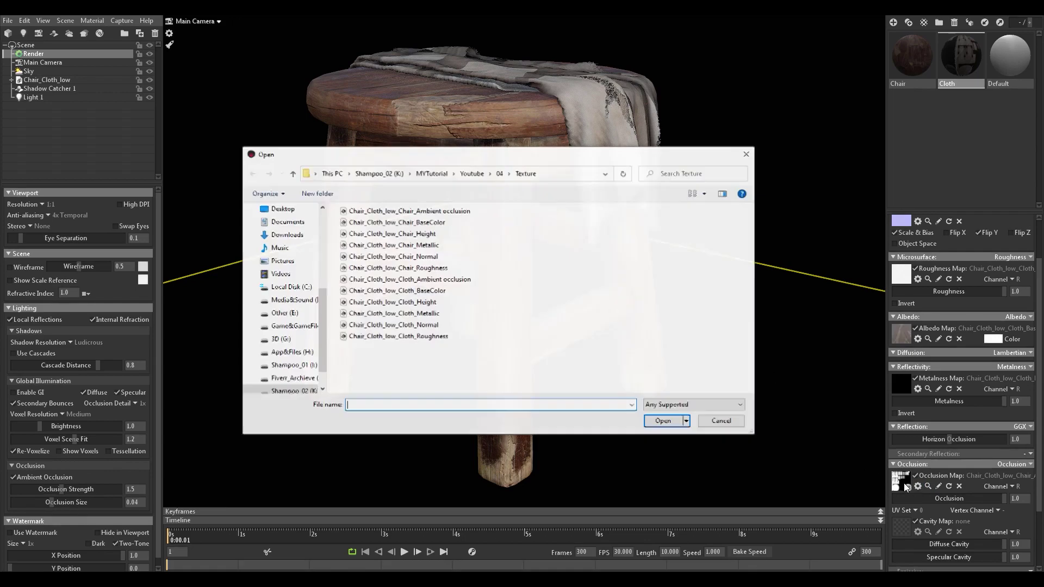
{"action": "double_click", "coordinate": [424, 283]}
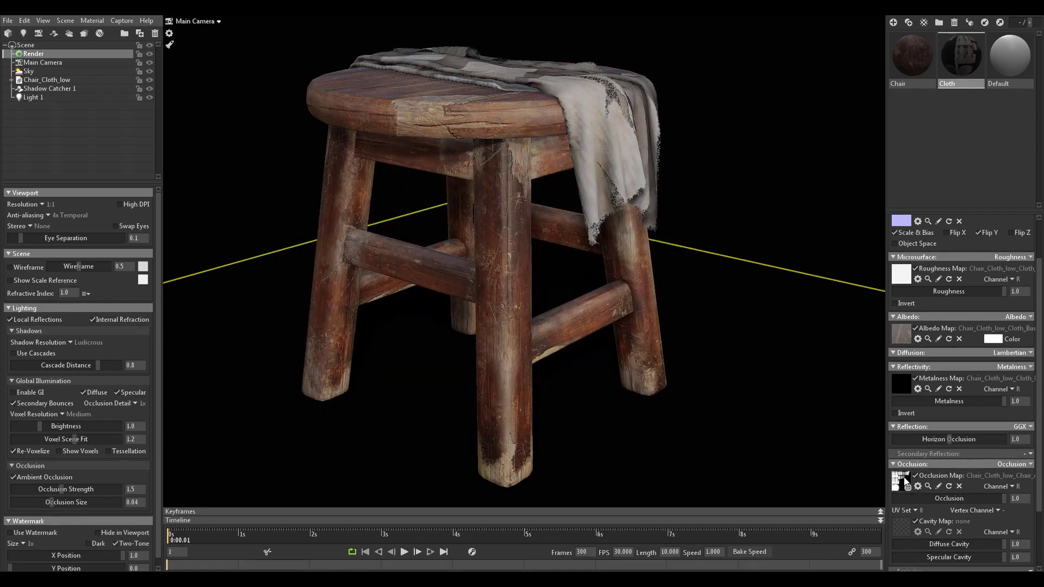
{"action": "left_click", "coordinate": [959, 486]}
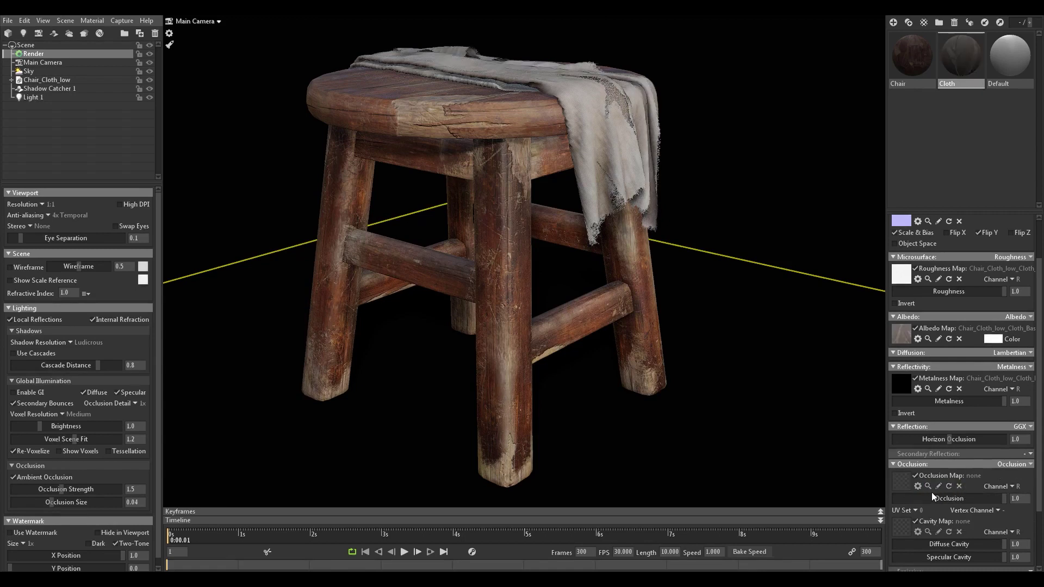
Load Chair_Cloth_low_Chair_Ambient occlusion as the Chair material's occlusion map
{"action": "left_click", "coordinate": [912, 55]}
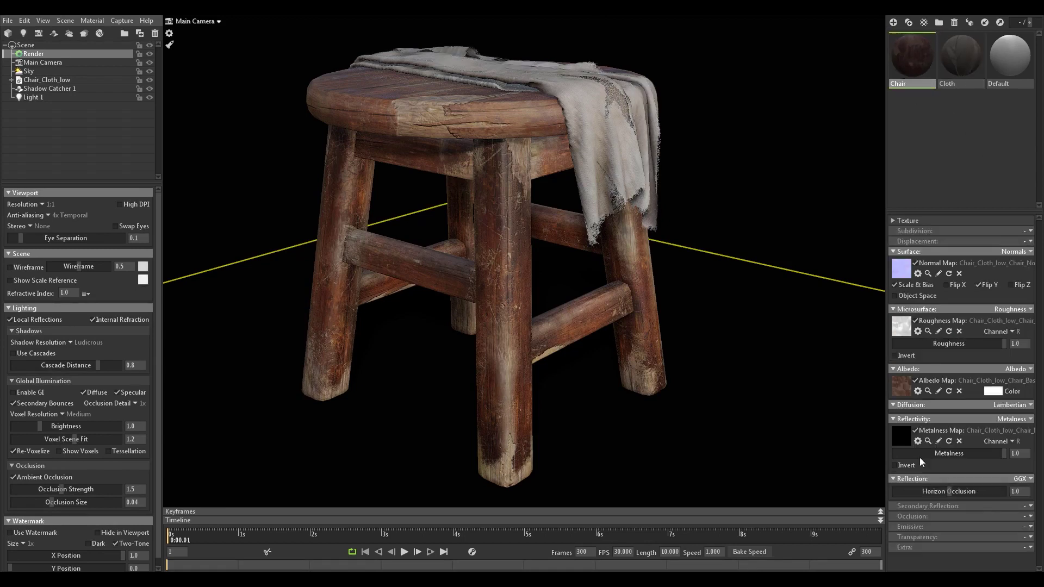
{"action": "left_click", "coordinate": [1024, 520]}
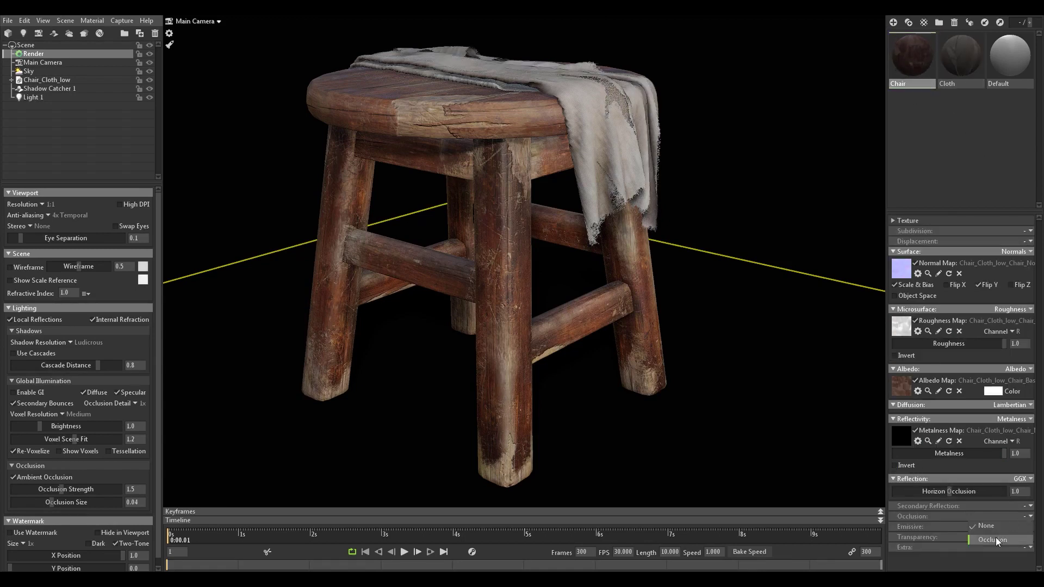
{"action": "left_click", "coordinate": [995, 537]}
{"action": "left_click", "coordinate": [902, 534]}
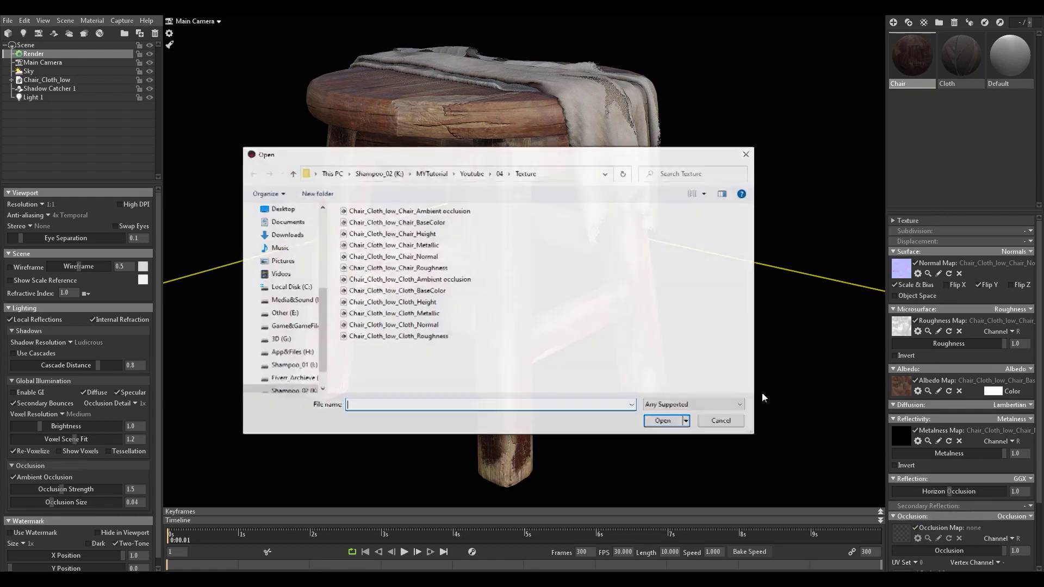
{"action": "double_click", "coordinate": [440, 214]}
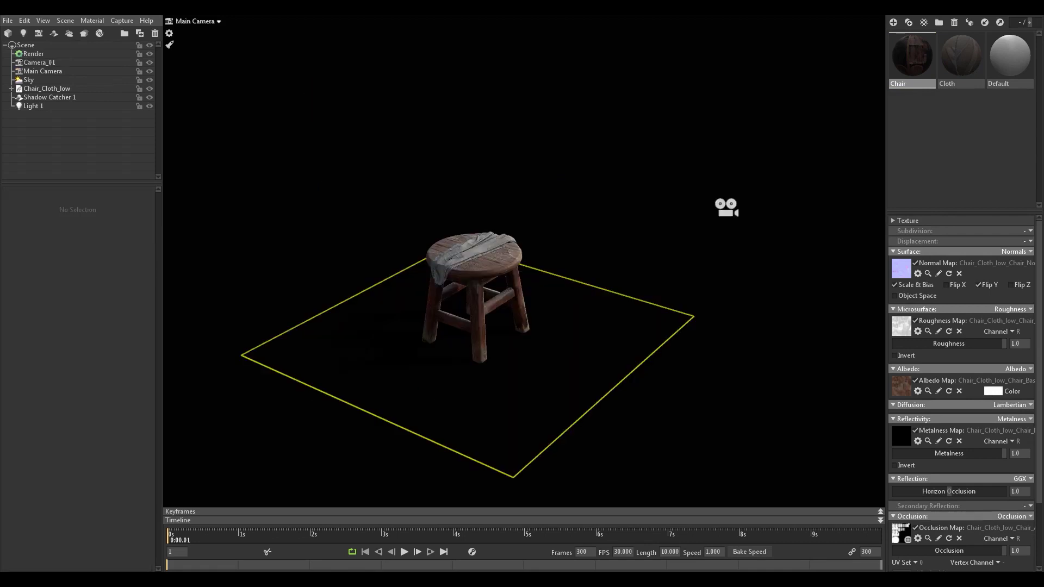
Preview the scene through Camera_01 and inspect its settings, then reselect Main Camera
{"action": "scroll", "scroll_direction": "up", "scroll_amount": 3}
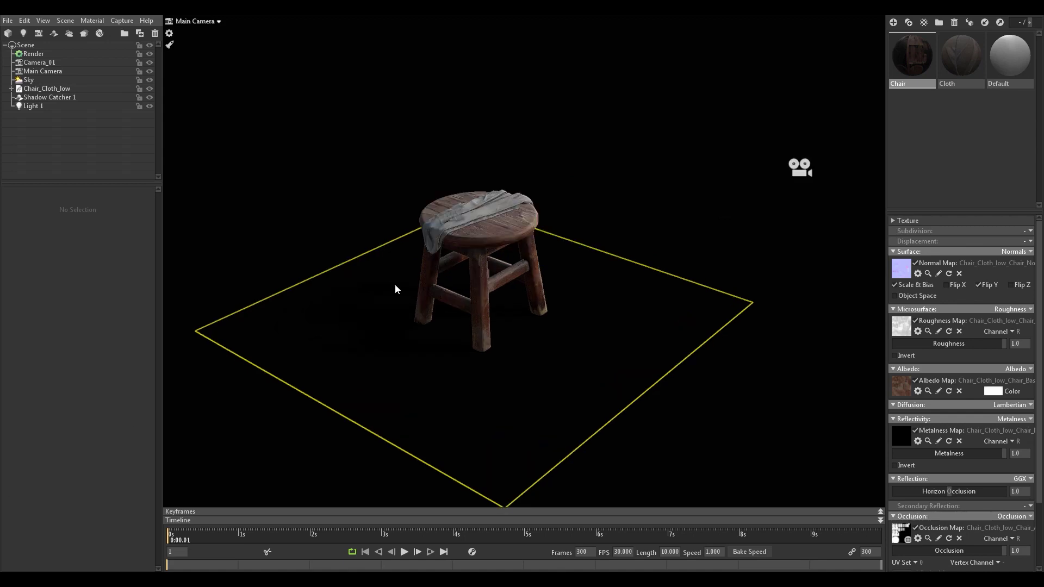
{"action": "left_click", "coordinate": [50, 71]}
{"action": "left_click", "coordinate": [50, 72]}
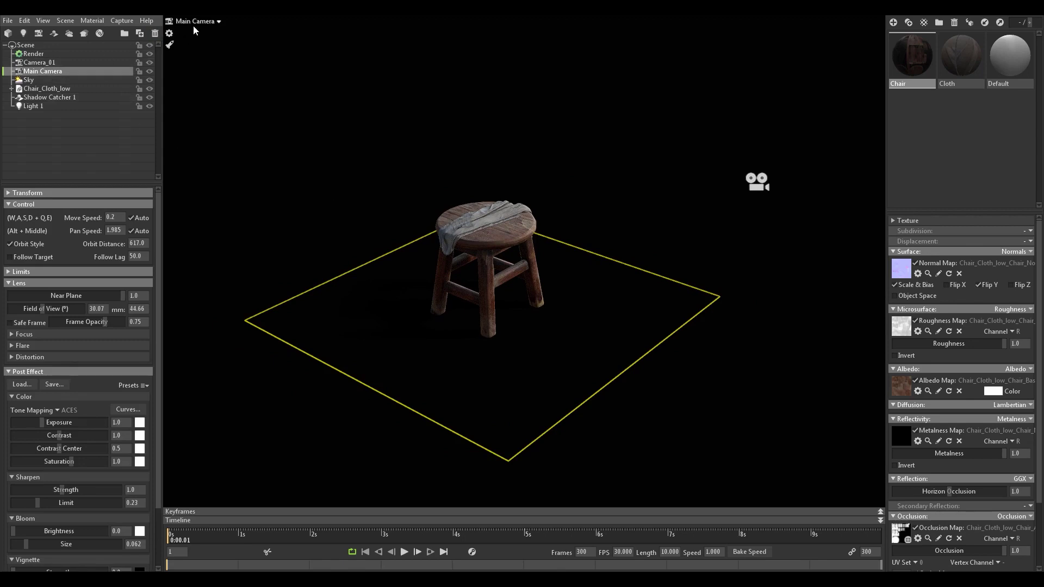
{"action": "left_click", "coordinate": [216, 23]}
{"action": "left_click", "coordinate": [248, 22]}
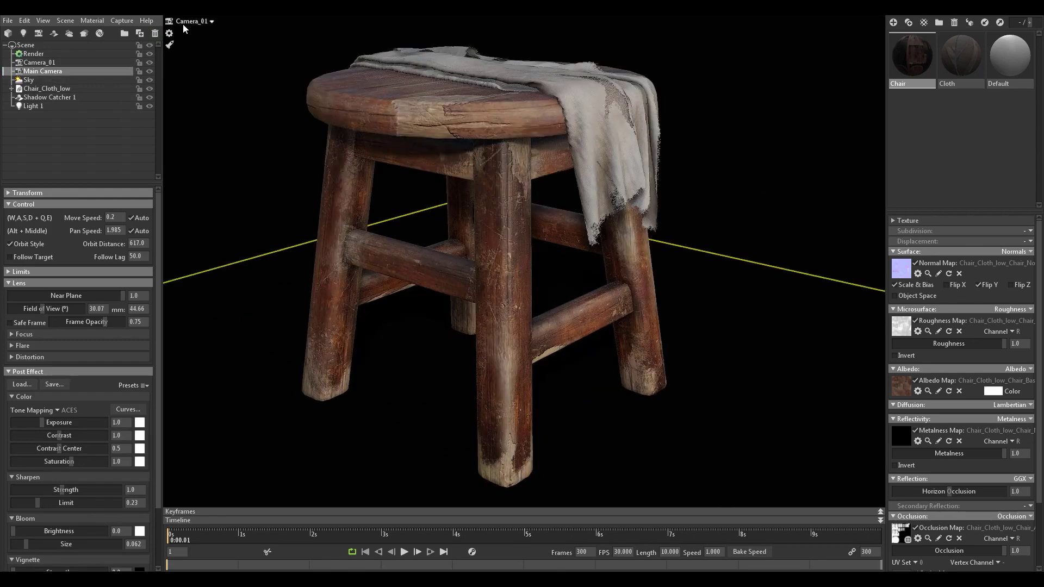
{"action": "left_click", "coordinate": [43, 61]}
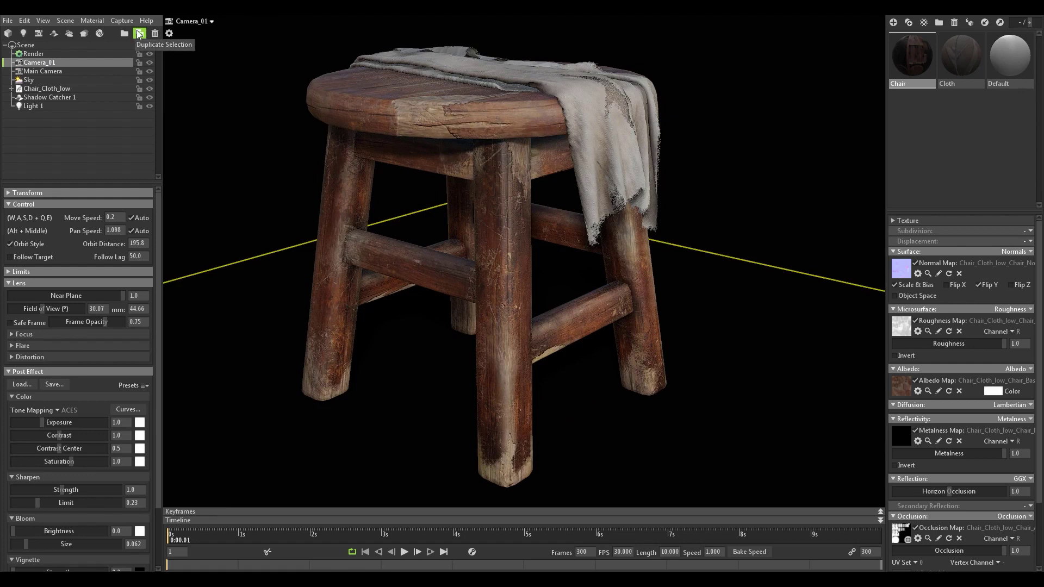
{"action": "left_click", "coordinate": [42, 72]}
Return the viewport to Main Camera, dolly closer to the stool, and clear the selection
{"action": "left_click", "coordinate": [198, 22]}
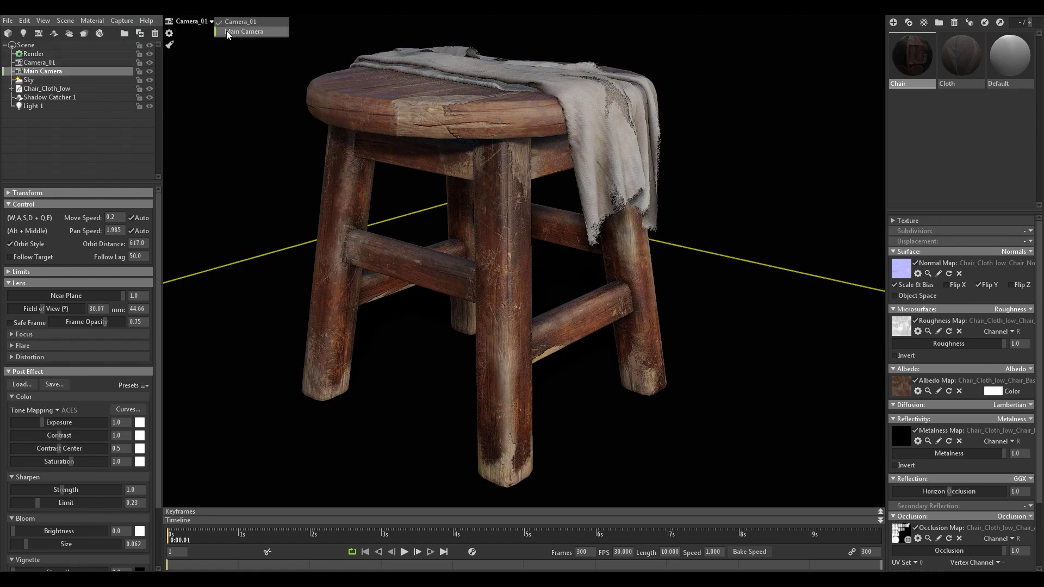
{"action": "left_click", "coordinate": [226, 31]}
{"action": "left_click_drag", "start_coordinate": [379, 194], "coordinate": [419, 263]}
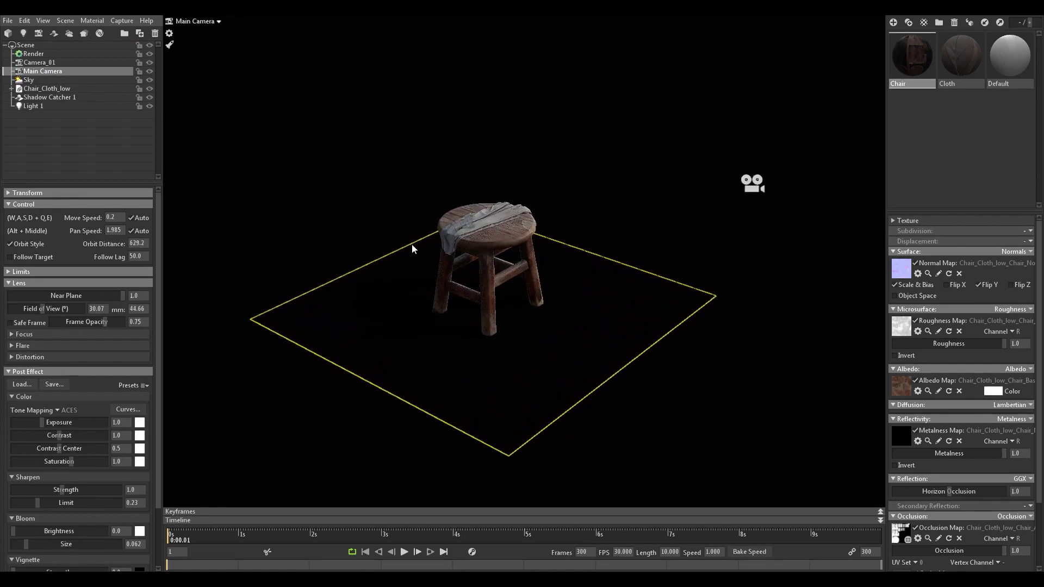
{"action": "left_click_drag", "start_coordinate": [417, 258], "coordinate": [409, 273]}
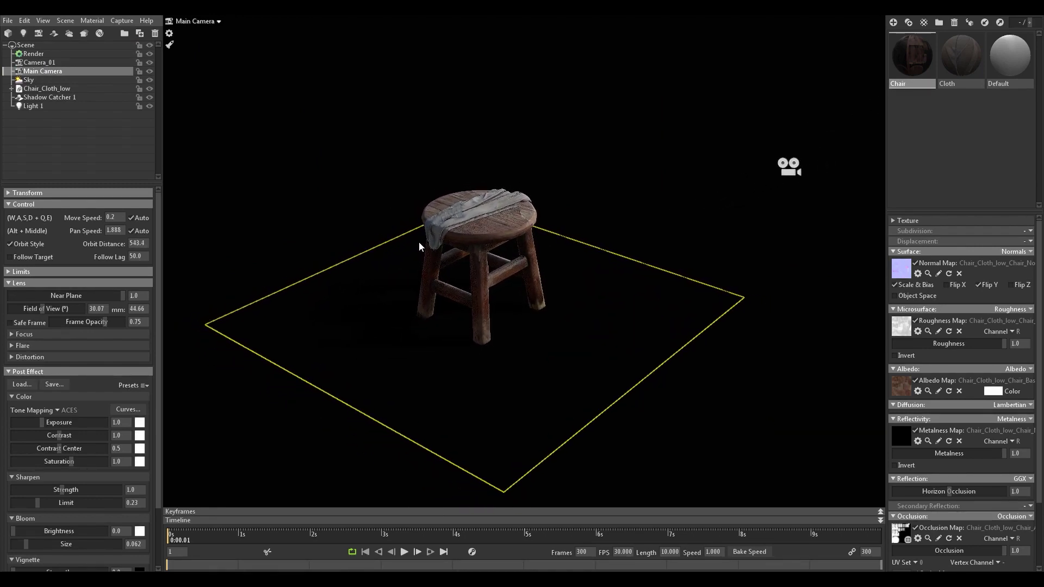
{"action": "left_click", "coordinate": [67, 135]}
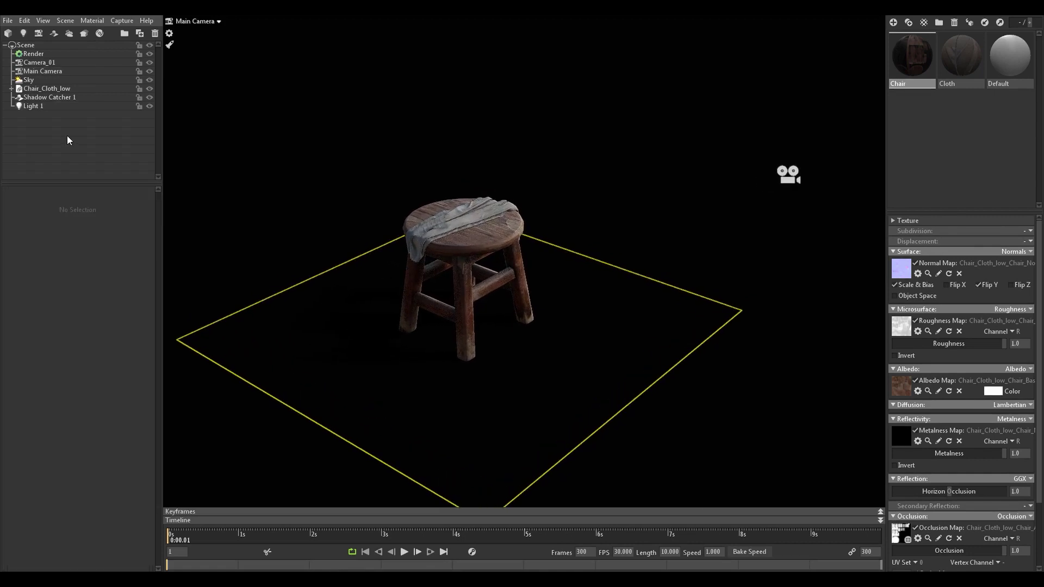
Add spot light Light 2 and orbit around the scene to inspect it
{"action": "left_click", "coordinate": [24, 34]}
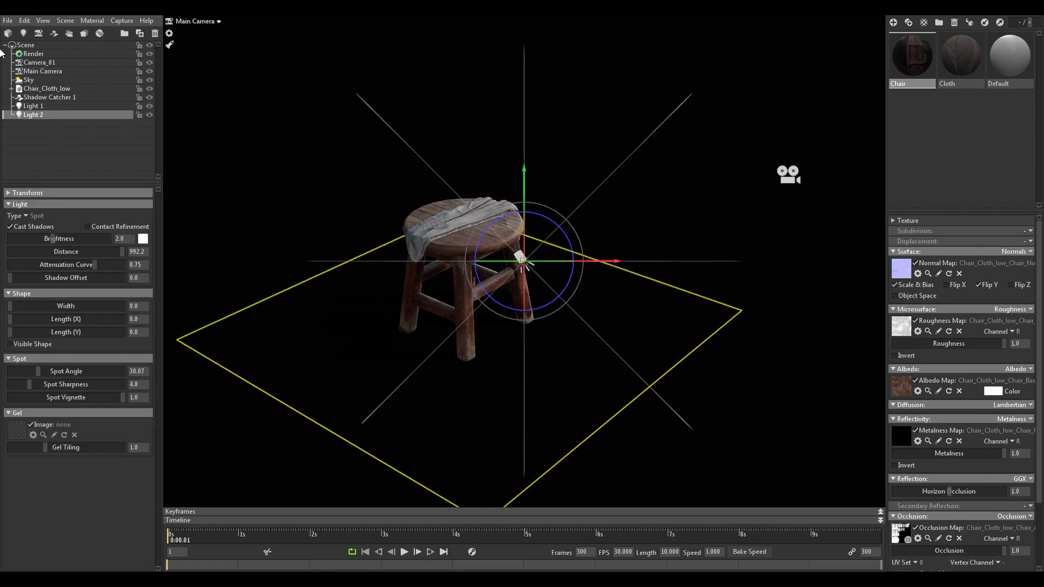
{"action": "left_click_drag", "start_coordinate": [317, 233], "coordinate": [10, 473]}
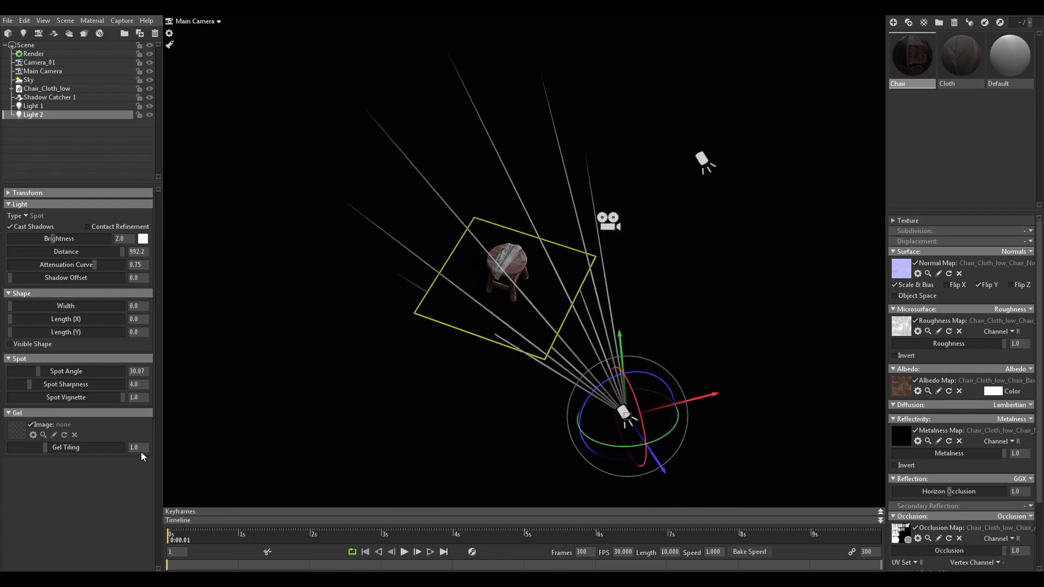
{"action": "left_click_drag", "start_coordinate": [317, 367], "coordinate": [485, 293]}
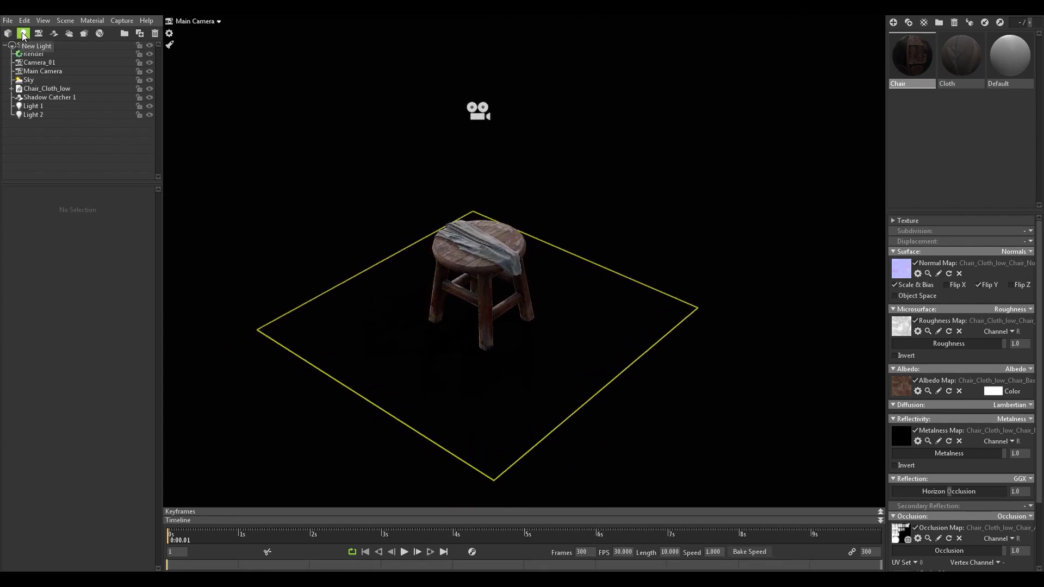
{"action": "scroll", "scroll_direction": "down", "scroll_amount": 3}
{"action": "scroll", "scroll_direction": "up", "scroll_amount": 3}
{"action": "scroll", "scroll_direction": "up", "scroll_amount": 3}
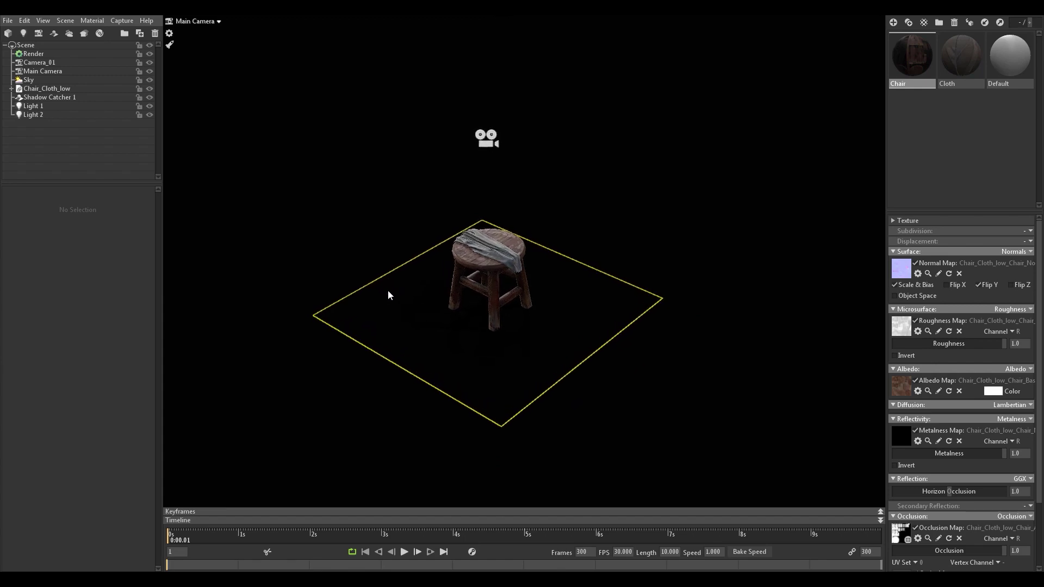
{"action": "scroll", "scroll_direction": "up", "scroll_amount": 3}
{"action": "scroll", "scroll_direction": "up", "scroll_amount": 3}
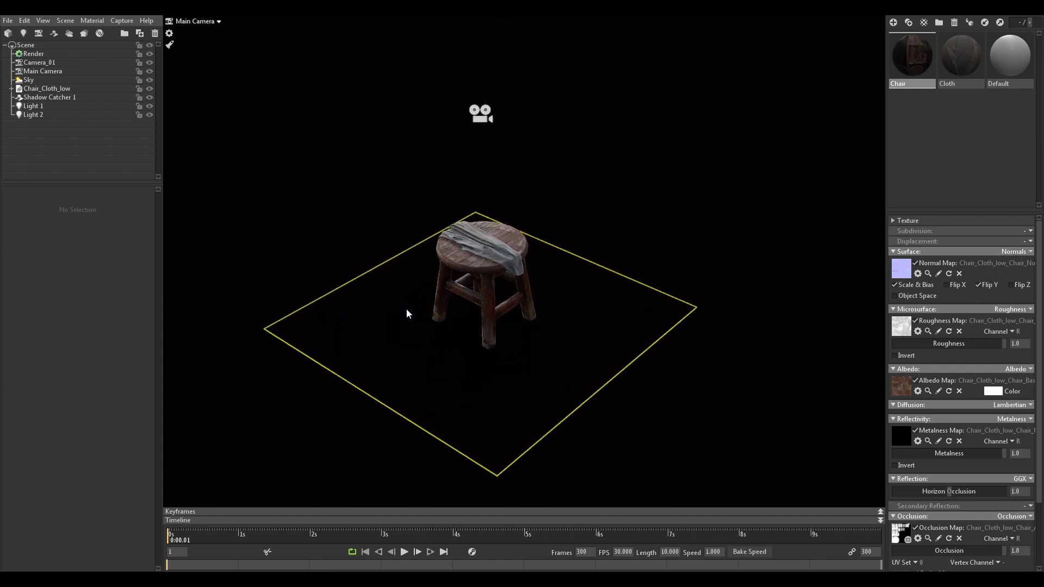
Add spot light Light 3, then view the stool close-up through Camera_01
{"action": "left_click", "coordinate": [23, 33]}
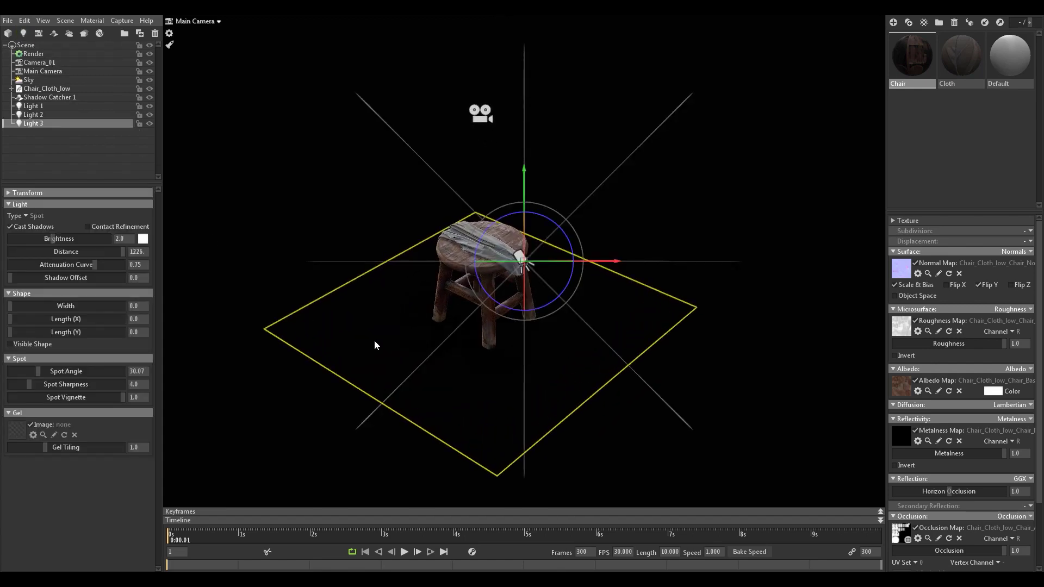
{"action": "left_click_drag", "start_coordinate": [491, 325], "coordinate": [238, 81]}
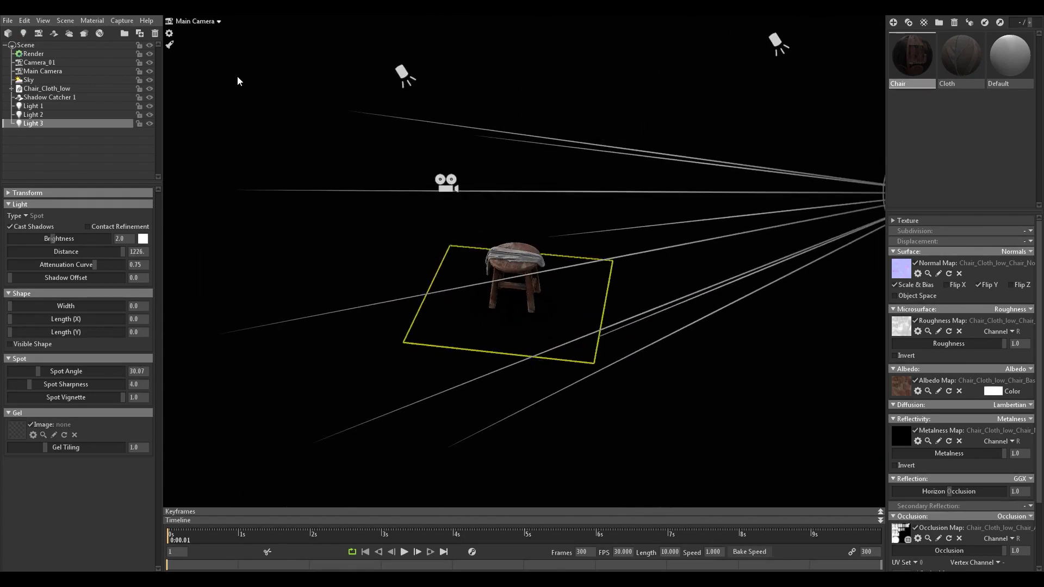
{"action": "left_click", "coordinate": [201, 23]}
{"action": "left_click", "coordinate": [263, 21]}
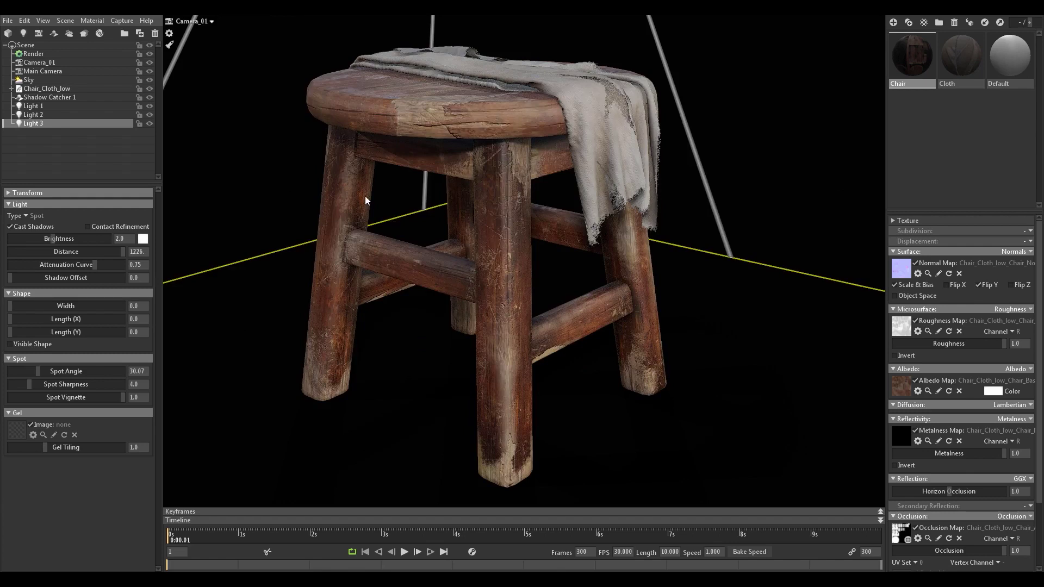
{"action": "left_click", "coordinate": [53, 163]}
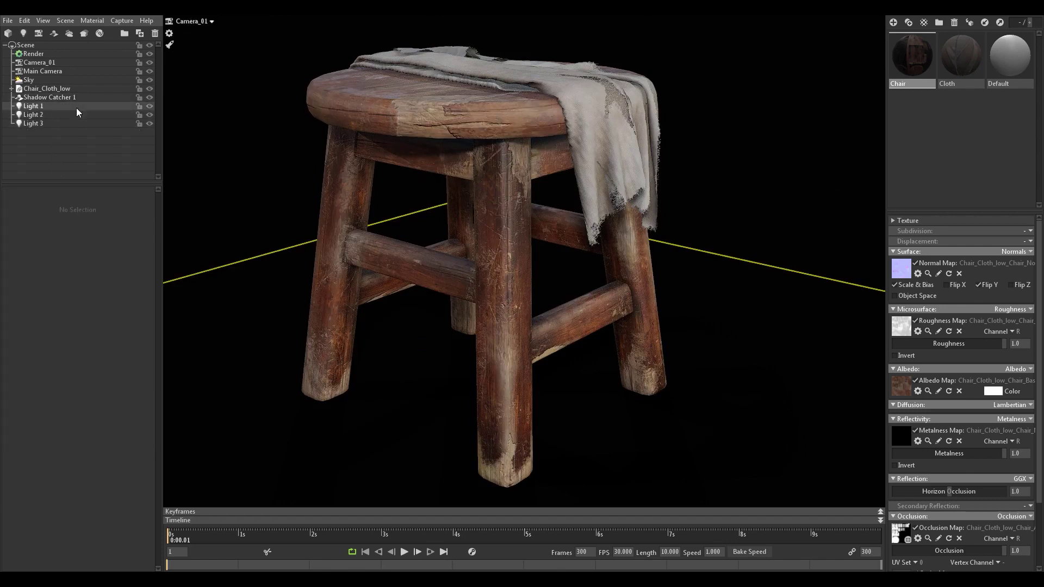
Toggle Lights 1, 2 and 3 off and on to compare each light's contribution
{"action": "left_click", "coordinate": [149, 104]}
{"action": "left_click", "coordinate": [149, 113]}
{"action": "left_click", "coordinate": [151, 114]}
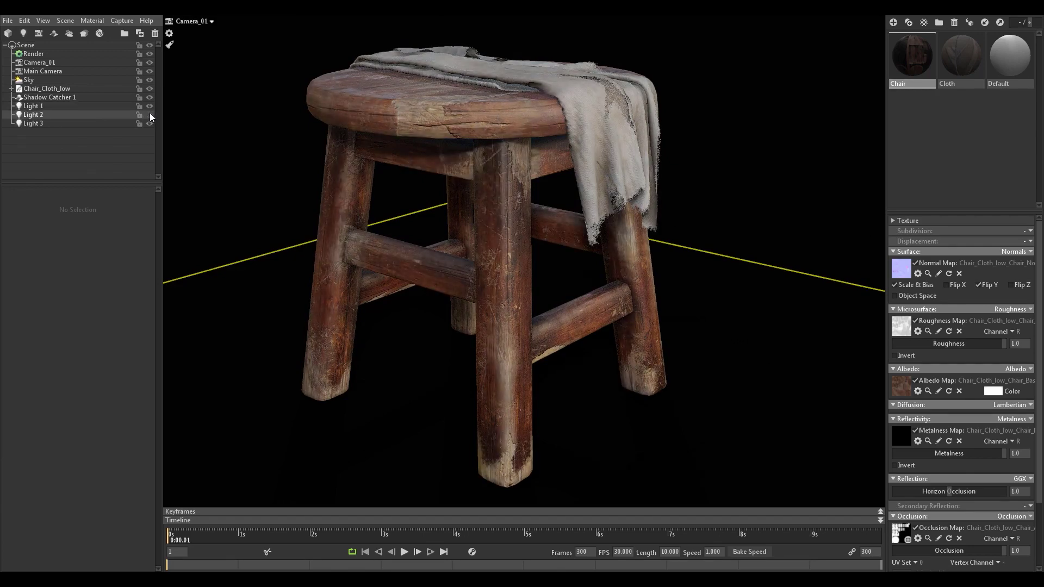
{"action": "left_click", "coordinate": [150, 114]}
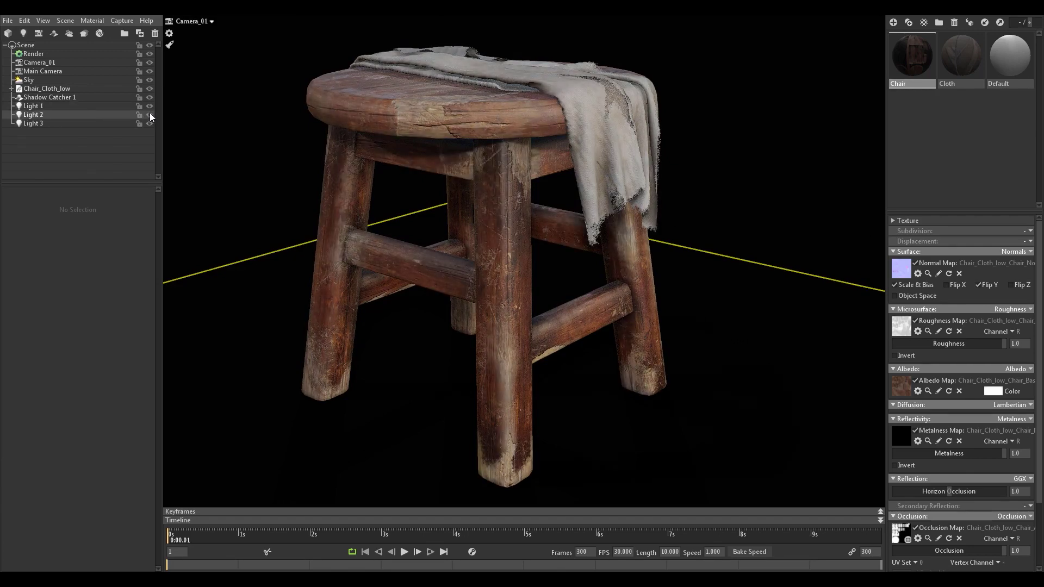
{"action": "left_click", "coordinate": [149, 114]}
{"action": "left_click", "coordinate": [148, 124]}
{"action": "left_click", "coordinate": [148, 123]}
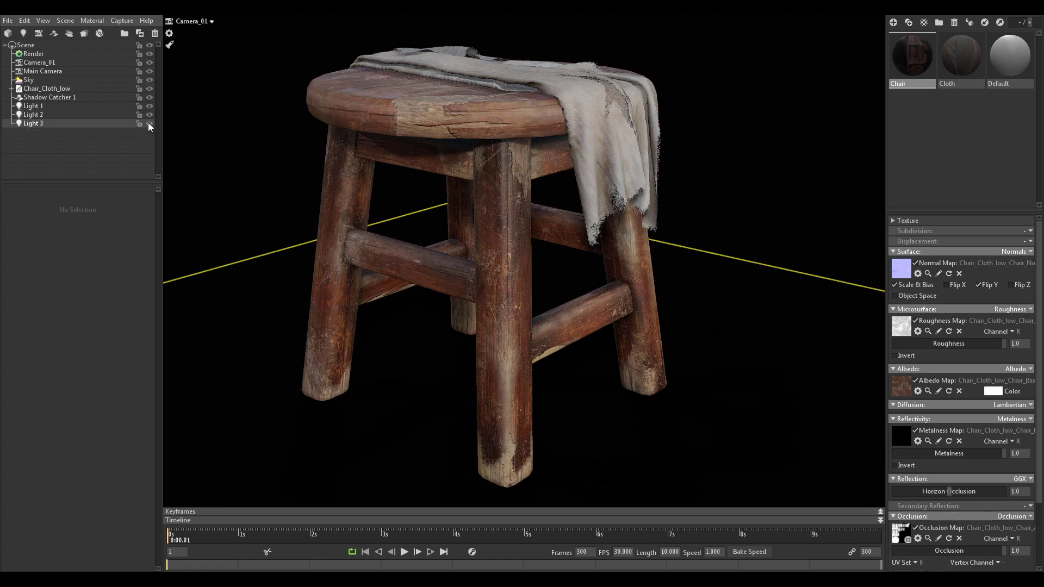
{"action": "left_click", "coordinate": [149, 124]}
{"action": "left_click", "coordinate": [148, 124]}
{"action": "left_click", "coordinate": [148, 124]}
{"action": "left_click", "coordinate": [148, 123]}
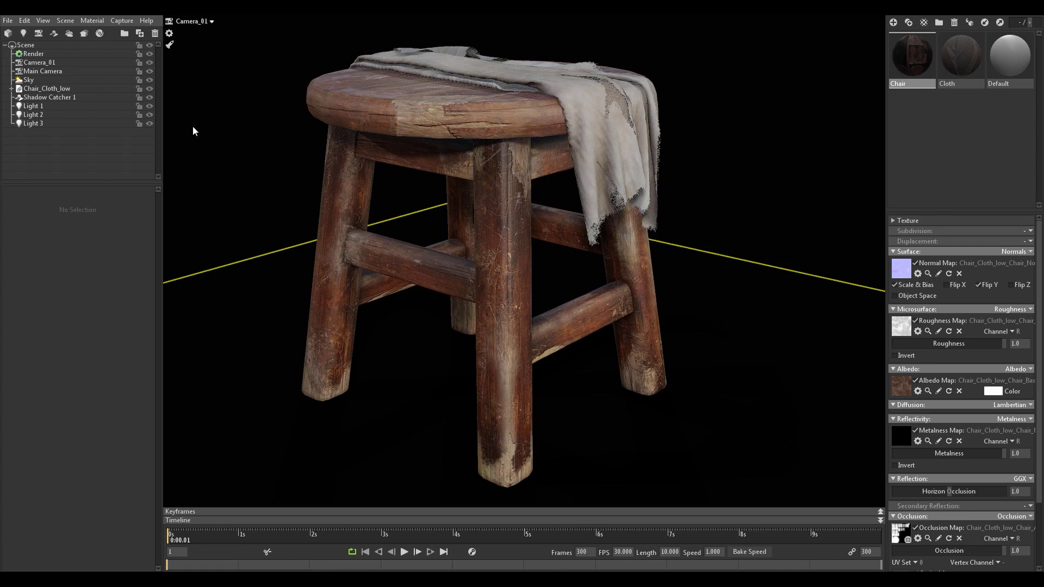
{"action": "left_click", "coordinate": [148, 124]}
{"action": "left_click", "coordinate": [148, 123]}
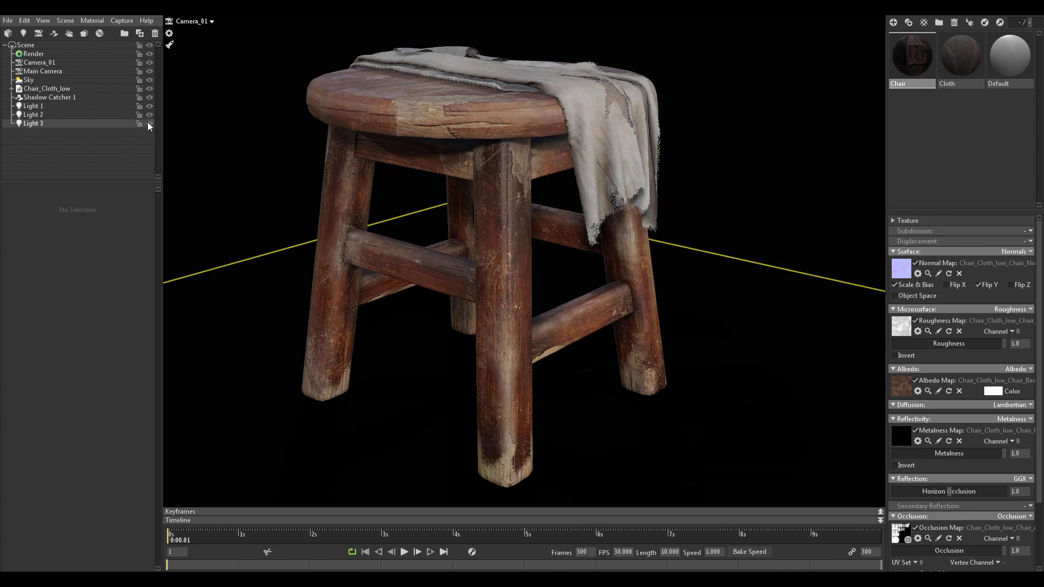
{"action": "left_click", "coordinate": [149, 124]}
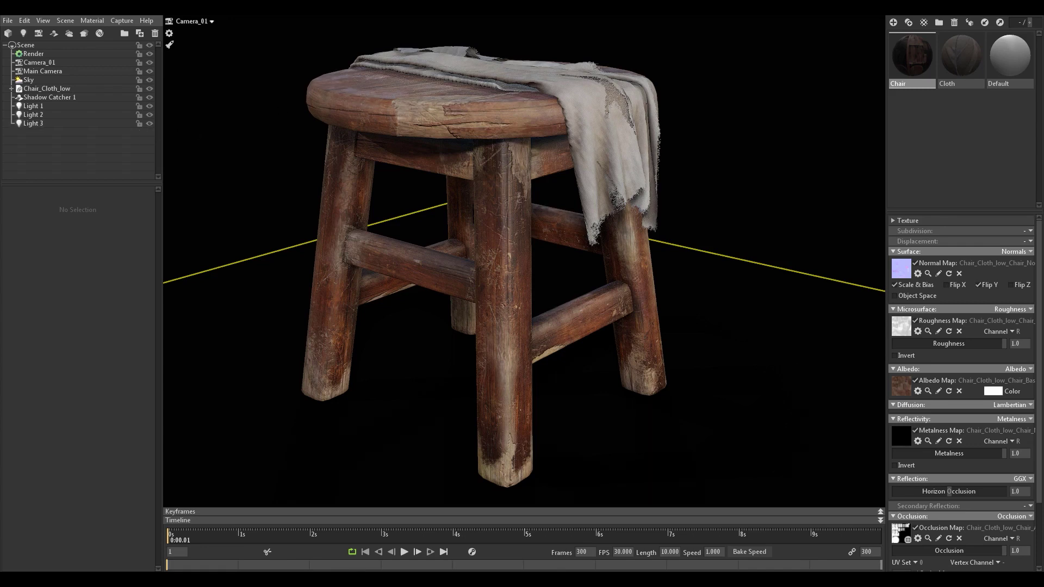
Give Light 3's spot a Width of 206.9 and Brightness of 6.736
{"action": "left_click", "coordinate": [33, 123]}
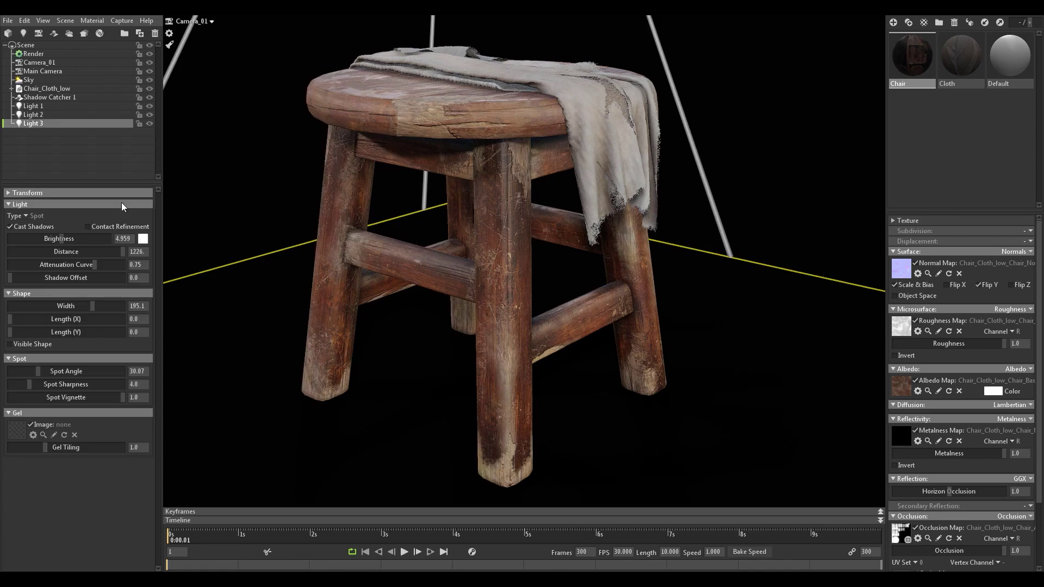
{"action": "left_click_drag", "start_coordinate": [93, 306], "coordinate": [94, 312]}
{"action": "left_click_drag", "start_coordinate": [62, 239], "coordinate": [64, 241]}
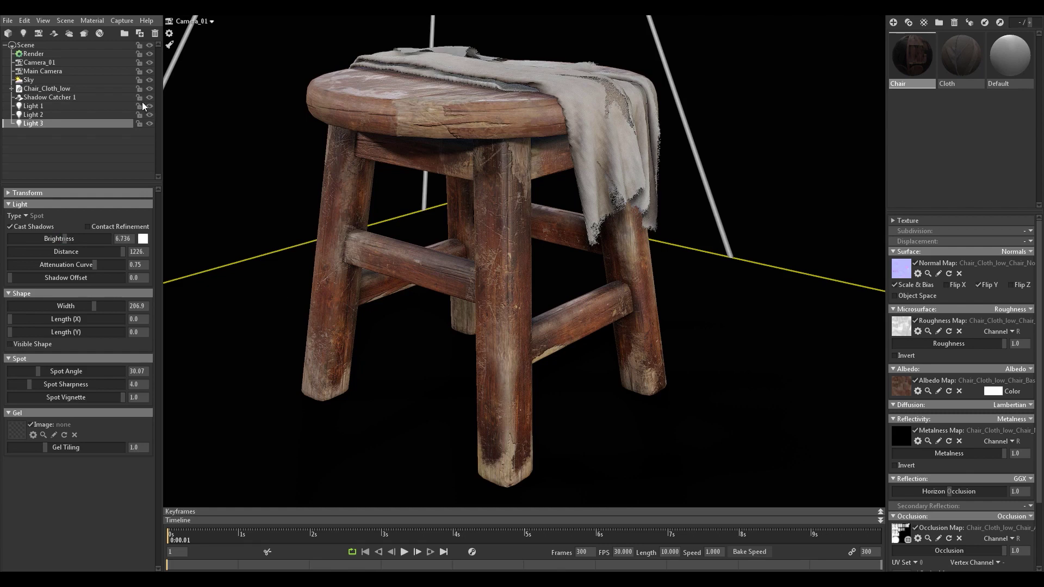
Try a higher Camera_01 post-effect Exposure of 1.2
{"action": "left_click", "coordinate": [44, 61]}
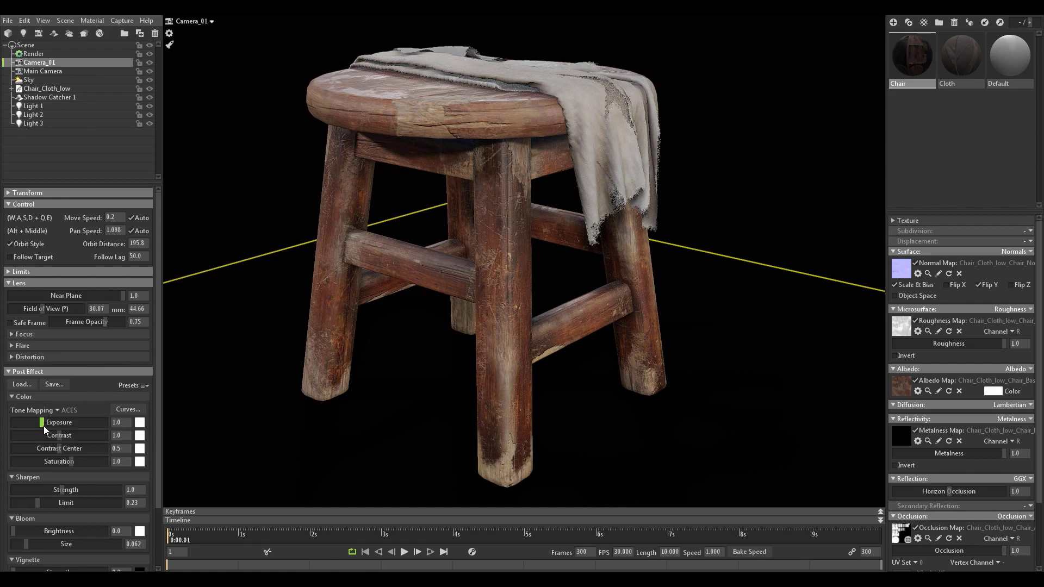
{"action": "left_click_drag", "start_coordinate": [44, 425], "coordinate": [48, 424]}
{"action": "double_click", "coordinate": [119, 422]}
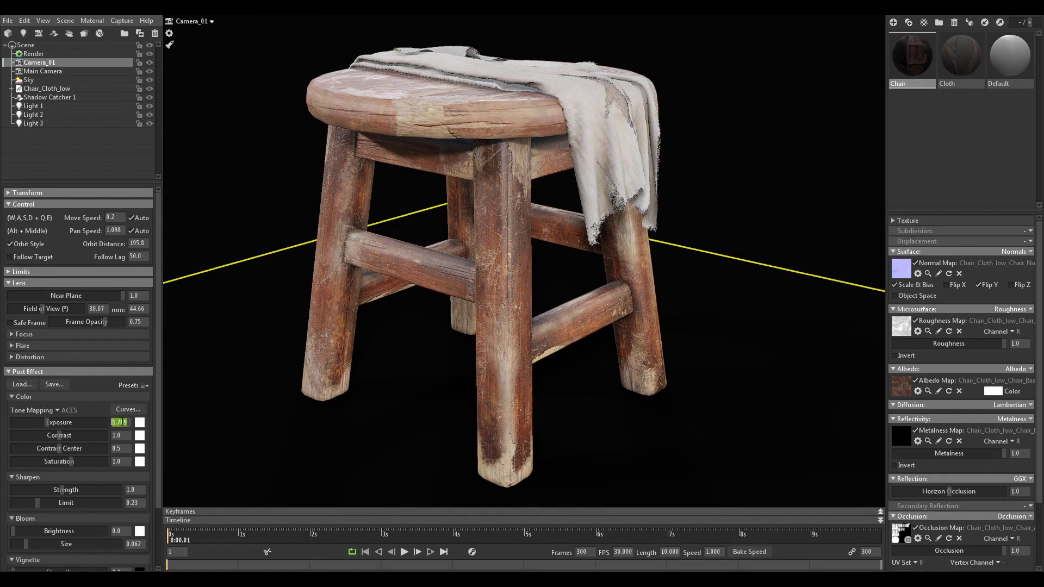
{"action": "type", "text": "1.2"}
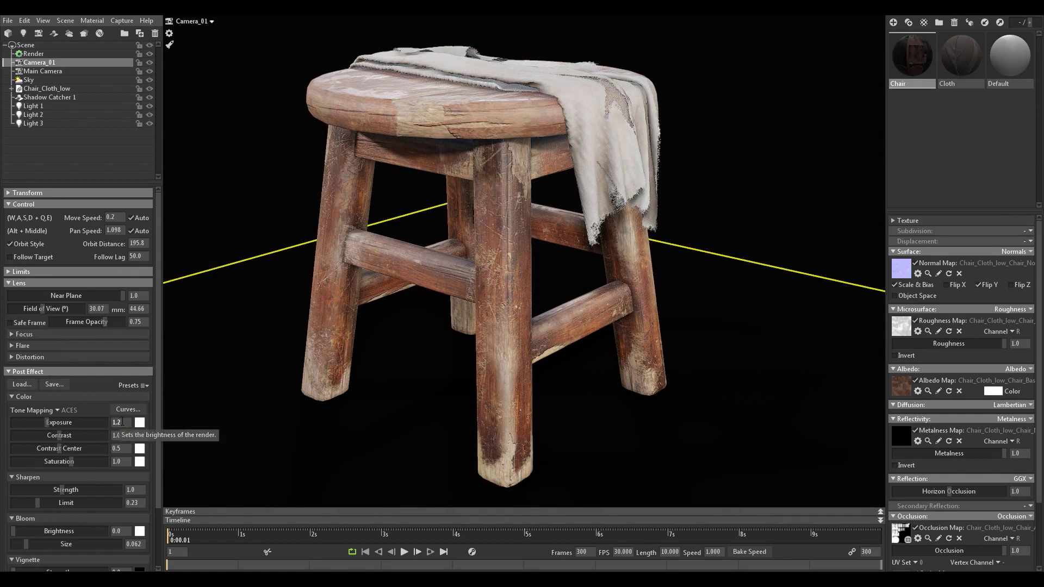
{"action": "key", "text": "Return"}
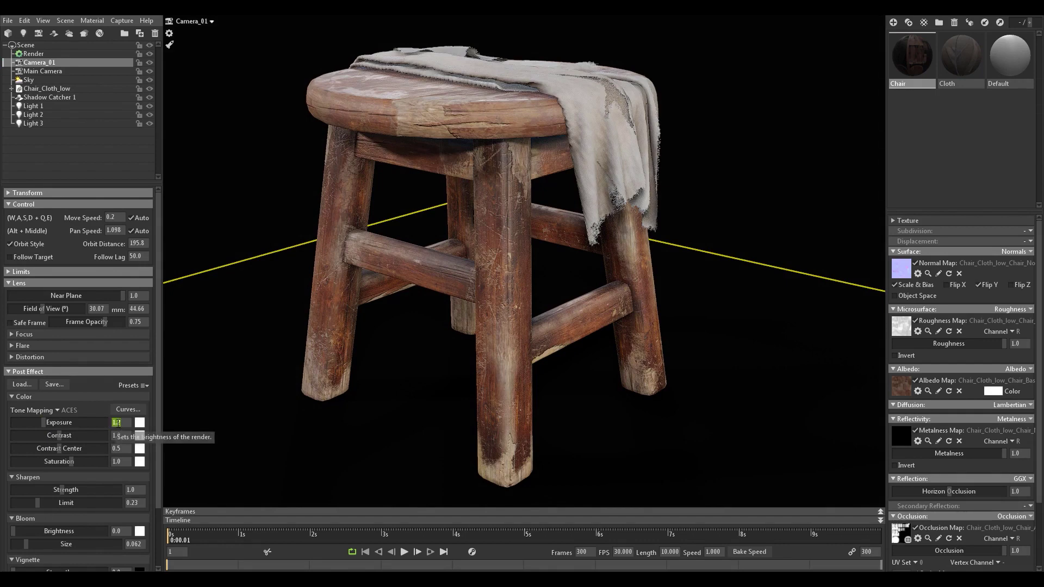
{"action": "double_click", "coordinate": [118, 423]}
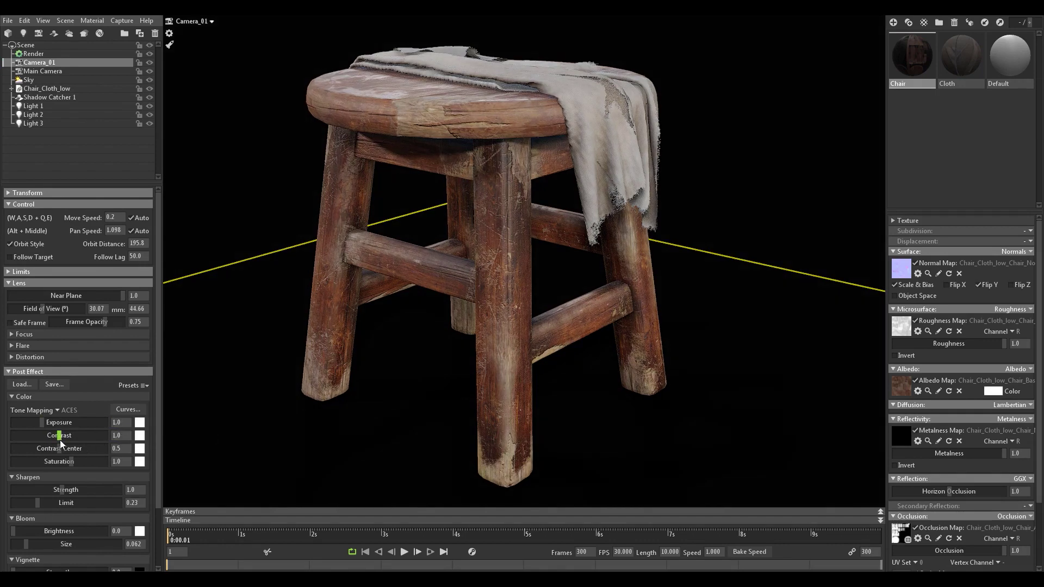
Experiment with Camera_01's Contrast and settle on 1.025
{"action": "left_click_drag", "start_coordinate": [58, 438], "coordinate": [76, 436]}
{"action": "mouse_move", "coordinate": [75, 438]}
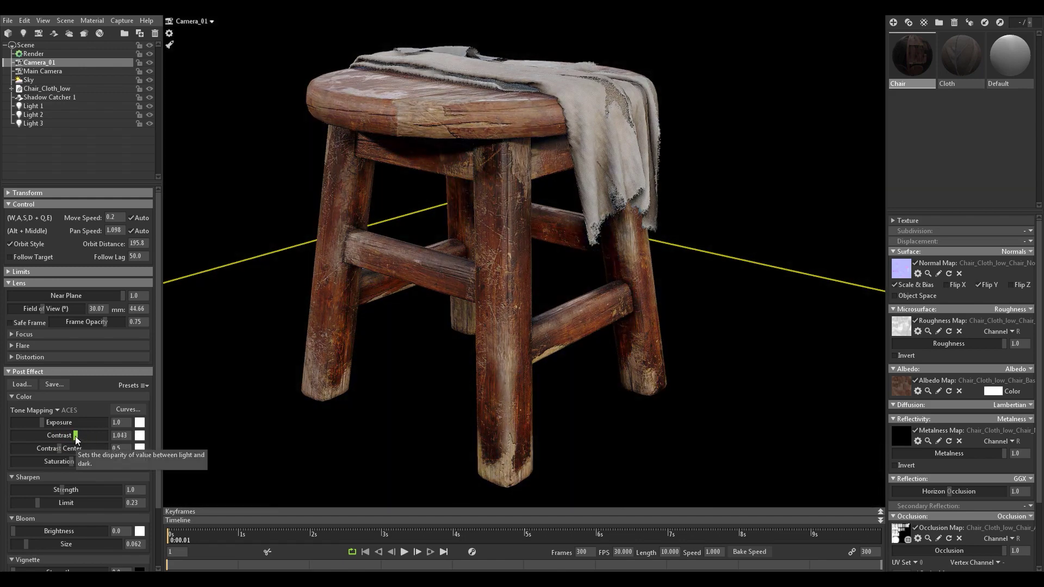
{"action": "double_click", "coordinate": [116, 435]}
{"action": "type", "text": "1"}
{"action": "key", "text": "Return"}
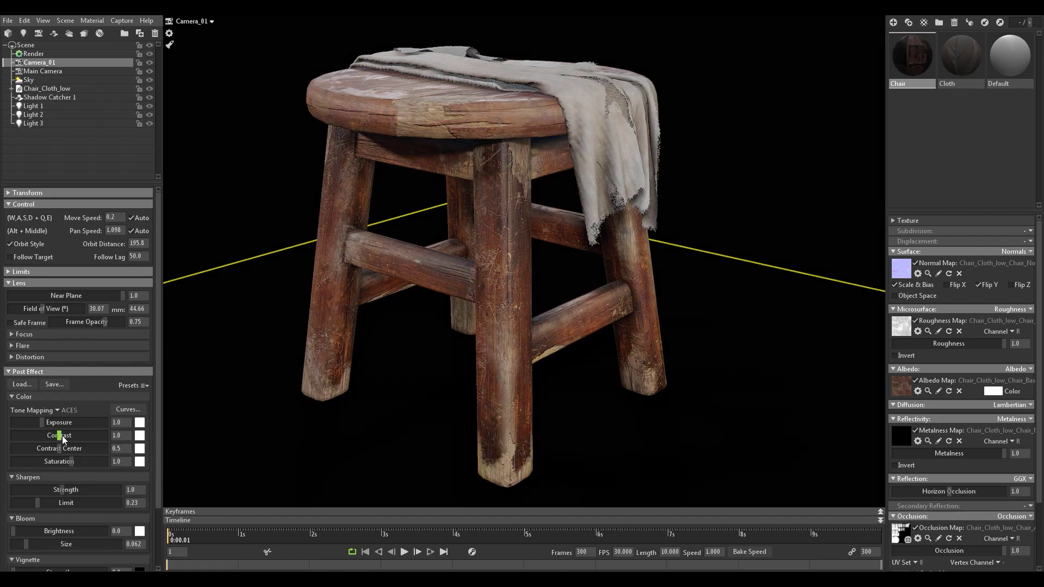
{"action": "left_click_drag", "start_coordinate": [59, 436], "coordinate": [66, 437]}
{"action": "left_click_drag", "start_coordinate": [65, 437], "coordinate": [74, 437]}
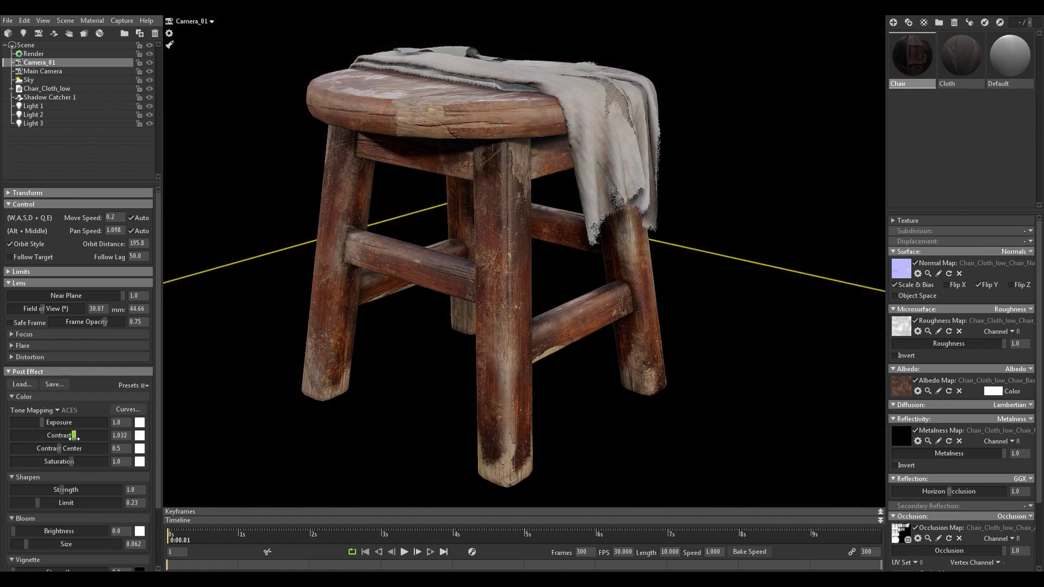
{"action": "left_click_drag", "start_coordinate": [74, 438], "coordinate": [77, 438]}
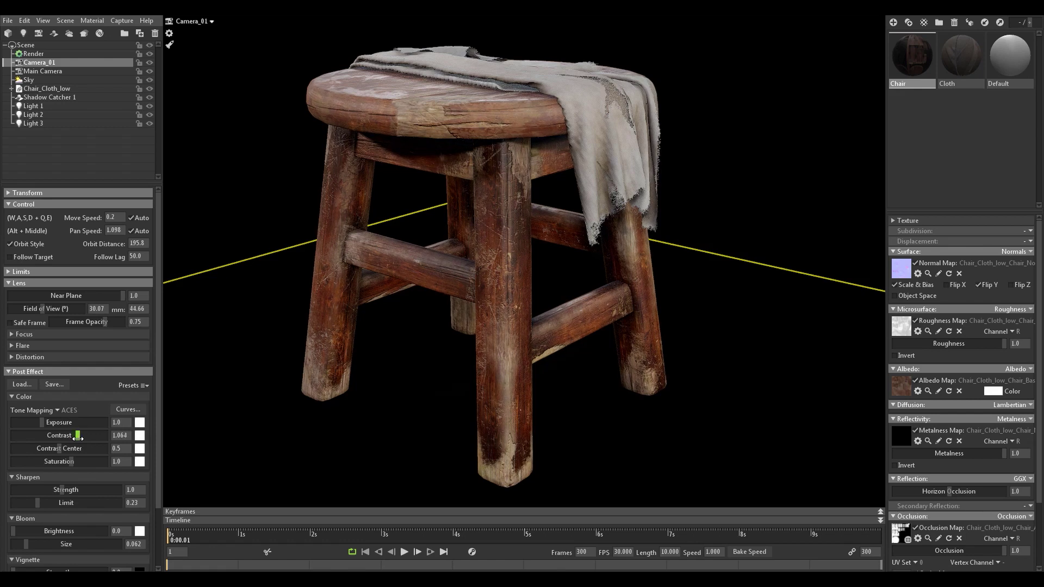
{"action": "left_click_drag", "start_coordinate": [77, 438], "coordinate": [127, 437]}
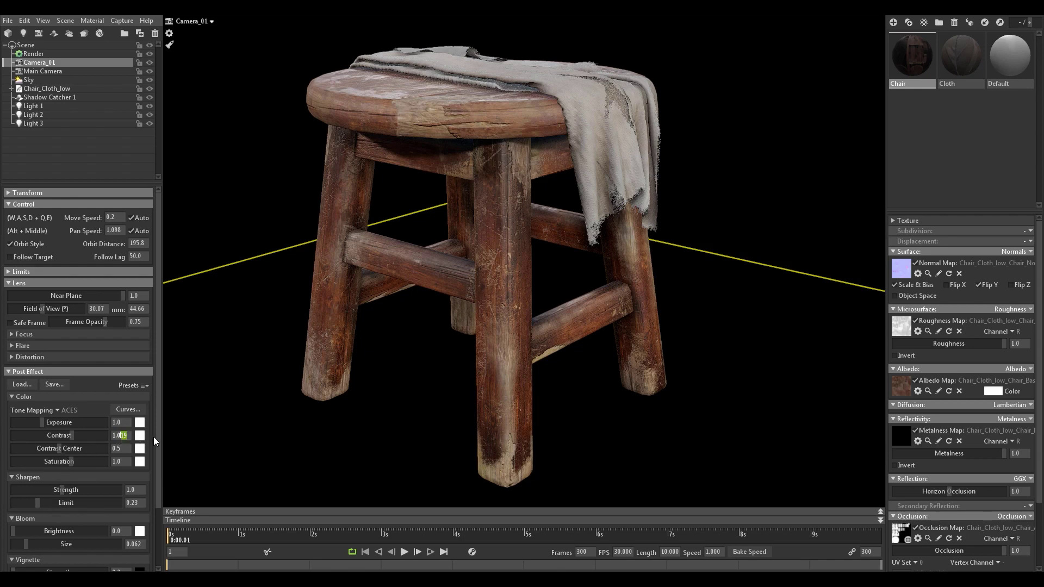
{"action": "left_click", "coordinate": [125, 435]}
{"action": "left_click_drag", "start_coordinate": [127, 435], "coordinate": [121, 436]}
{"action": "type", "text": "25"}
{"action": "key", "text": "Return"}
Try Exposure 1.1 and 1.05, then return Camera_01's Exposure to 1.0
{"action": "type", "text": "1"}
{"action": "key", "text": "Return"}
{"action": "type", "text": "05"}
{"action": "key", "text": "Return"}
{"action": "left_click", "coordinate": [121, 423]}
{"action": "key", "text": "BackSpace"}
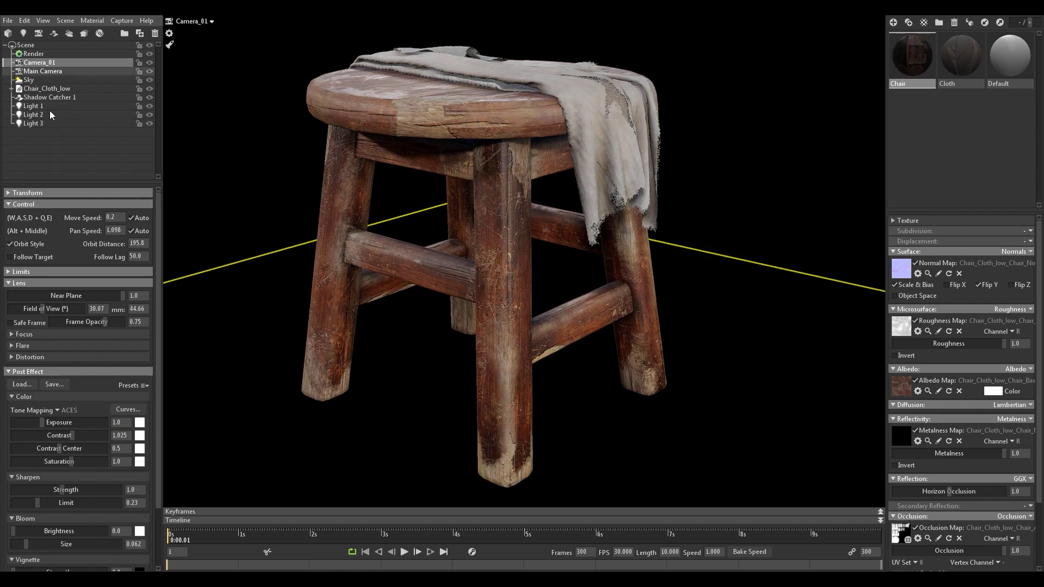
{"action": "left_click", "coordinate": [51, 122]}
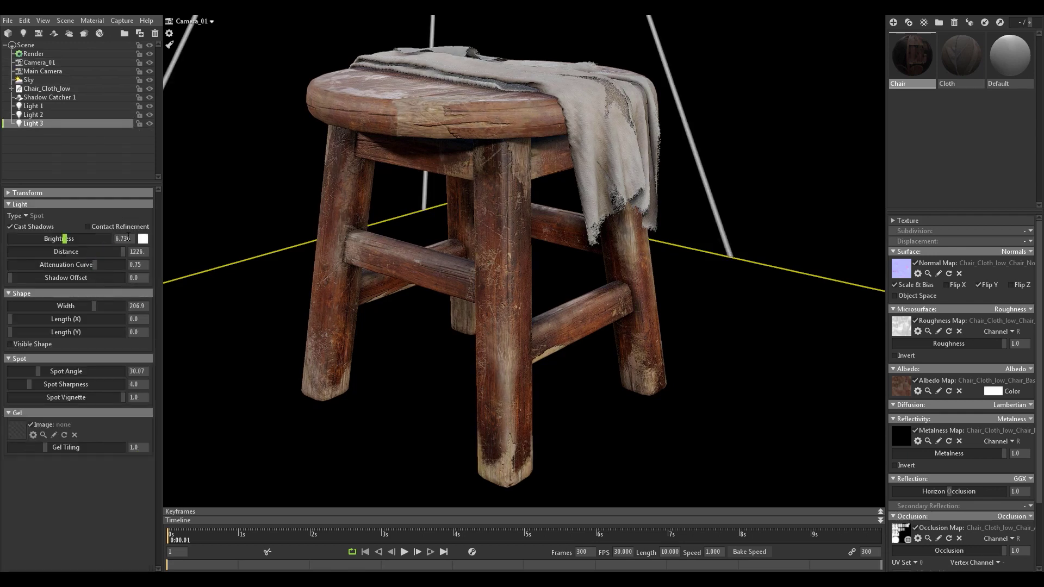
Set Light 3's brightness to 5.0 and Light 2's brightness to 6.5
{"action": "left_click", "coordinate": [122, 238]}
{"action": "type", "text": "5.0"}
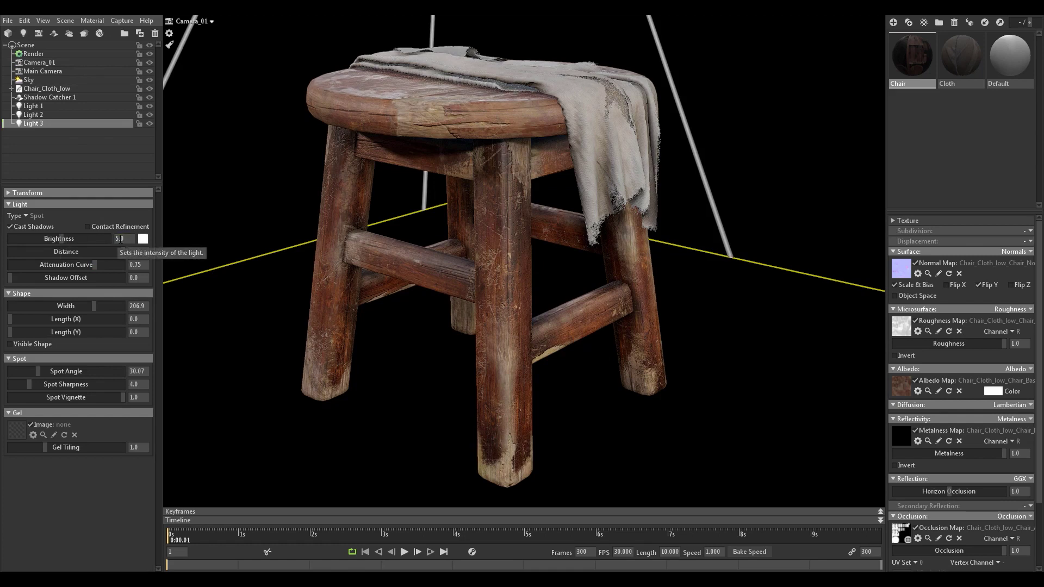
{"action": "left_click", "coordinate": [42, 115]}
{"action": "left_click", "coordinate": [122, 239]}
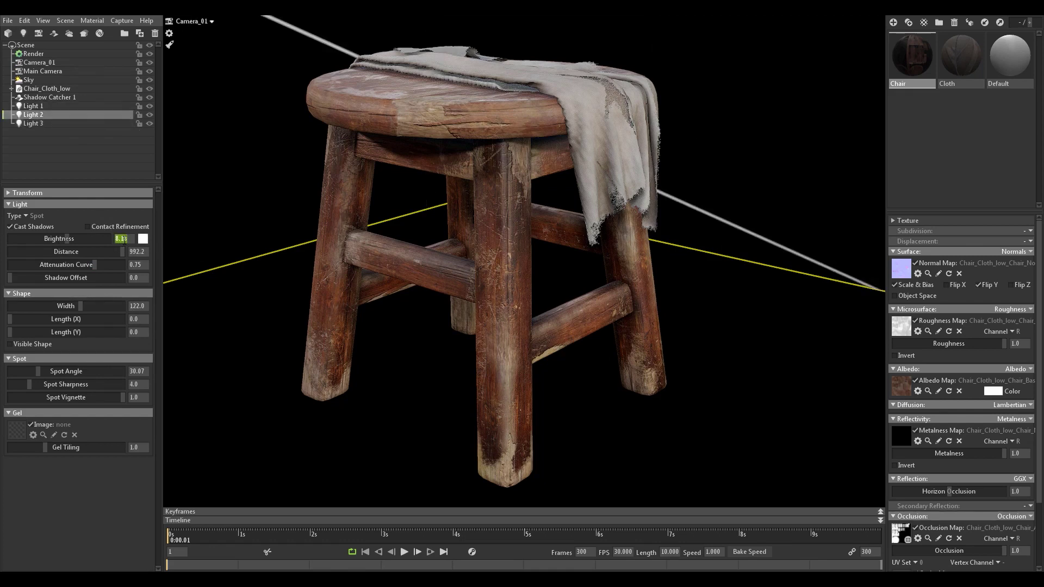
{"action": "type", "text": "6.5"}
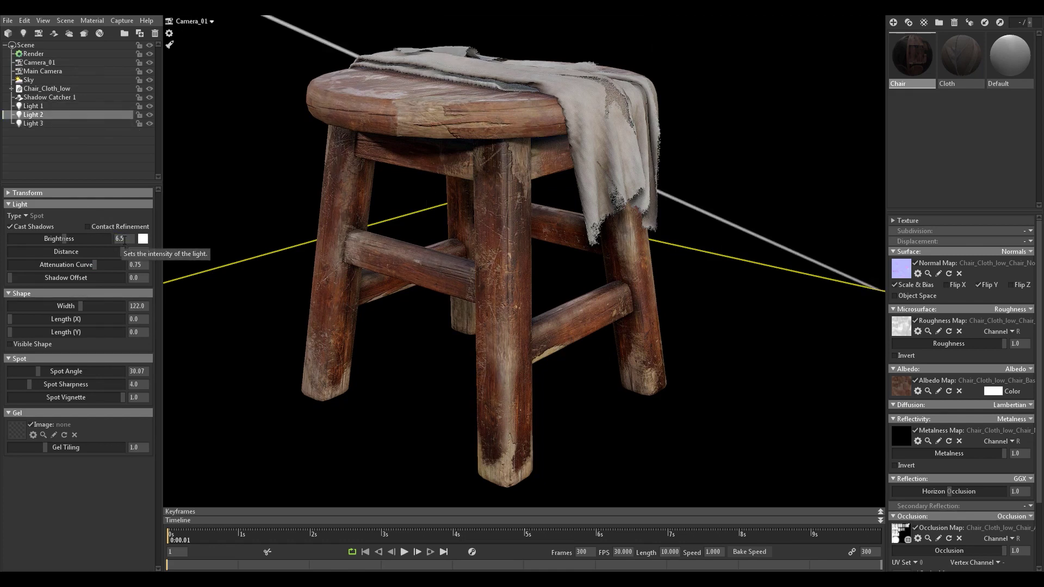
Widen Light 2's spot Width to 236.2
{"action": "left_click", "coordinate": [150, 114]}
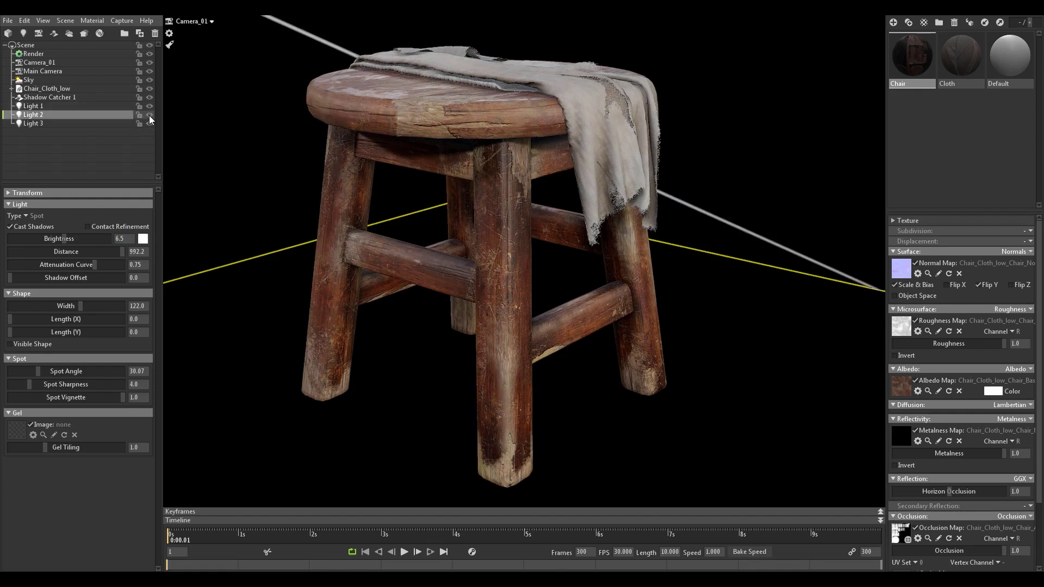
{"action": "left_click_drag", "start_coordinate": [80, 308], "coordinate": [98, 307]}
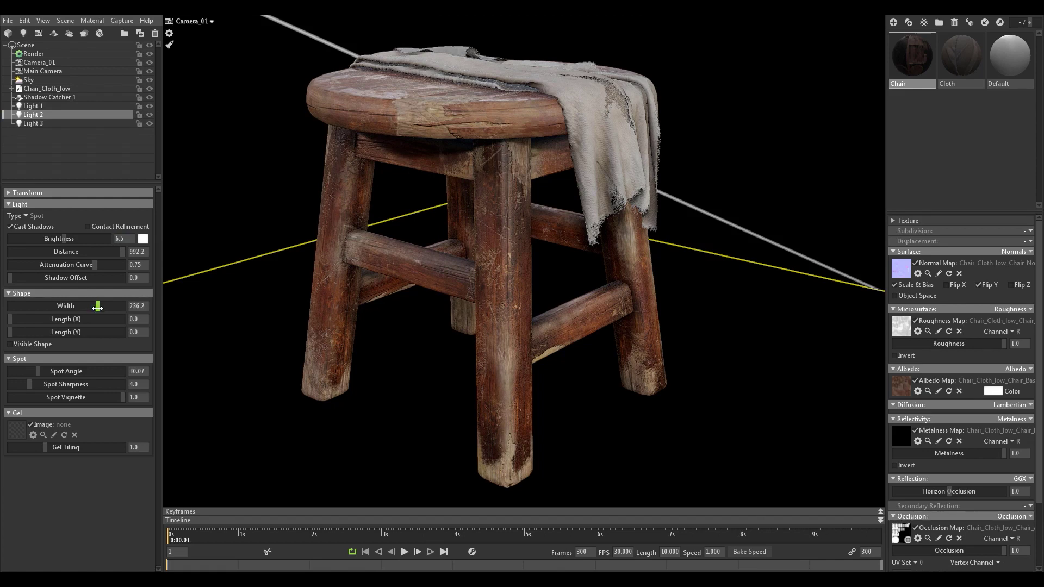
{"action": "left_click", "coordinate": [46, 124]}
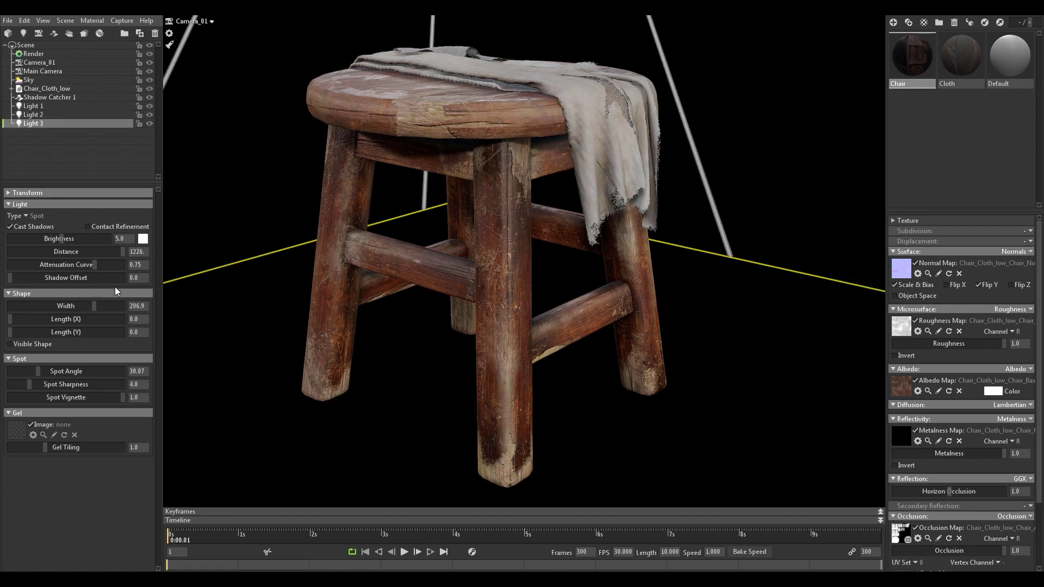
Toggle Lights 2 and 1 off and on to compare the lighting
{"action": "left_click", "coordinate": [150, 114]}
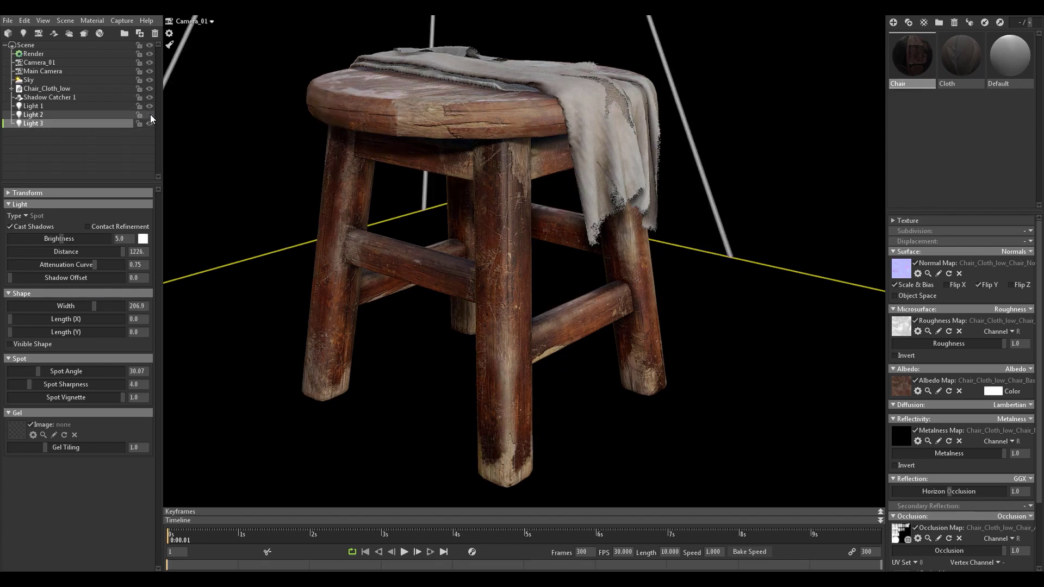
{"action": "left_click", "coordinate": [150, 114]}
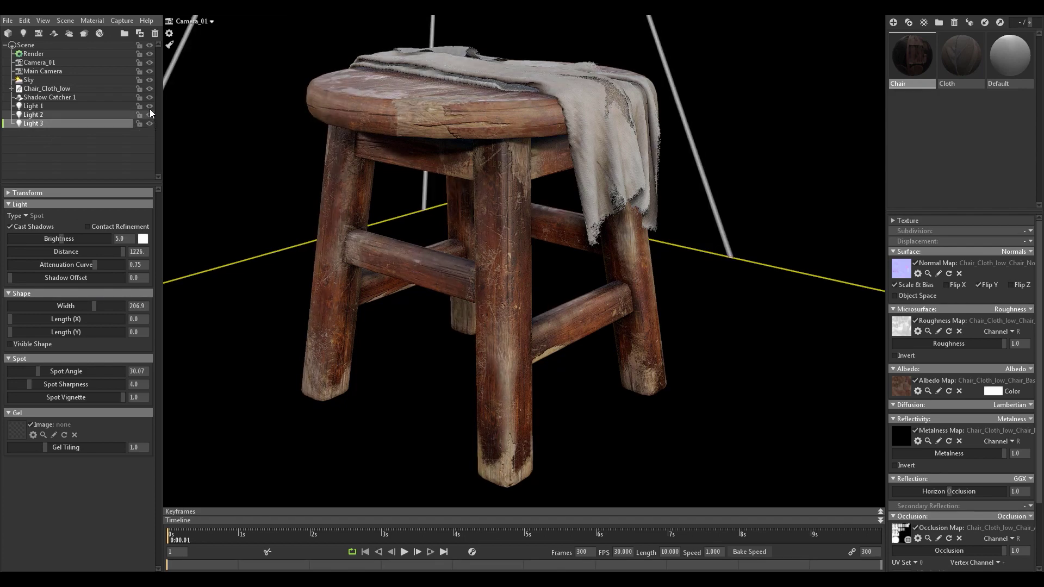
{"action": "left_click", "coordinate": [149, 106]}
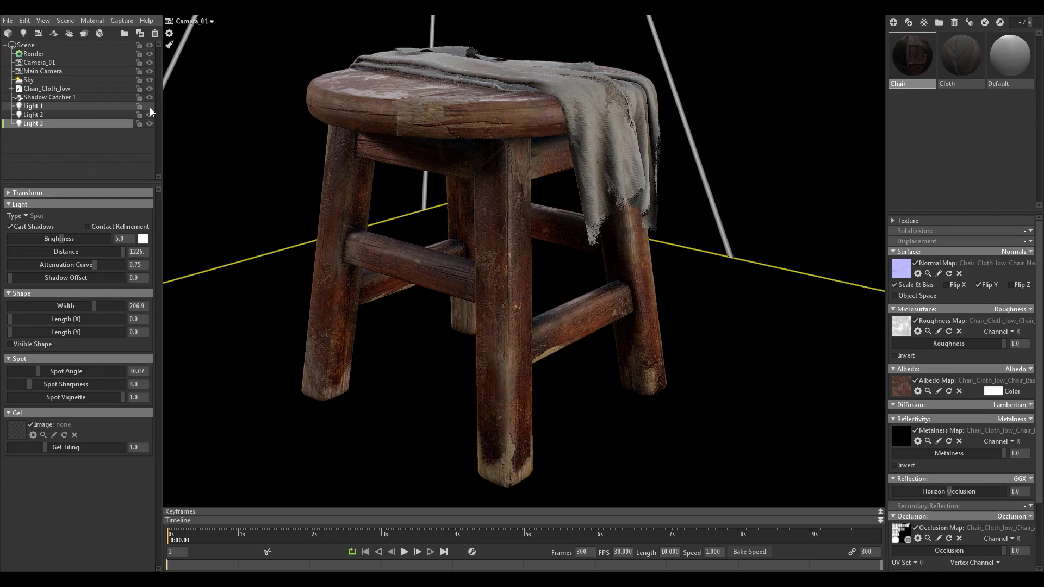
{"action": "left_click", "coordinate": [149, 106]}
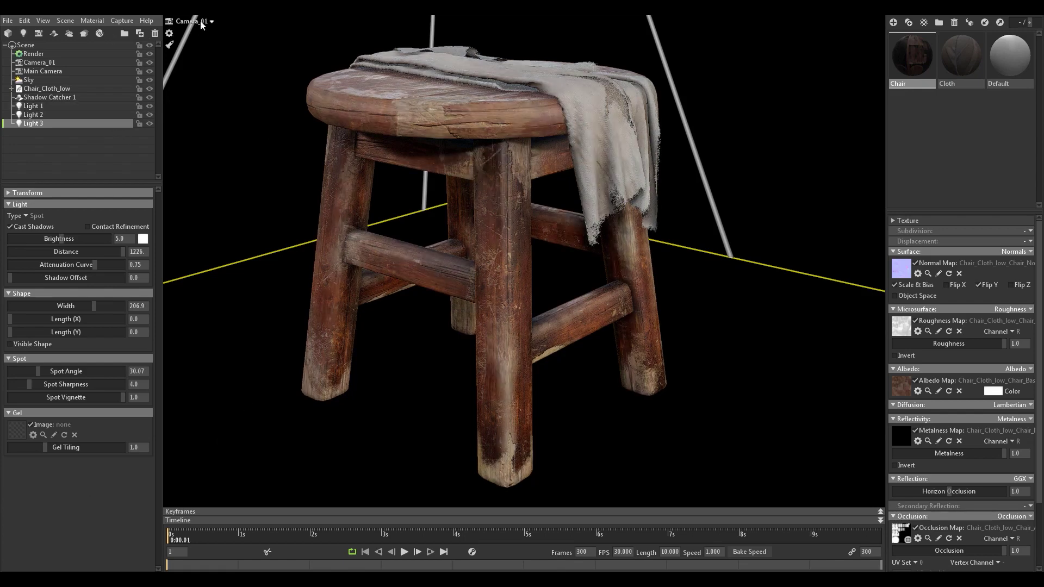
{"action": "left_click", "coordinate": [200, 22]}
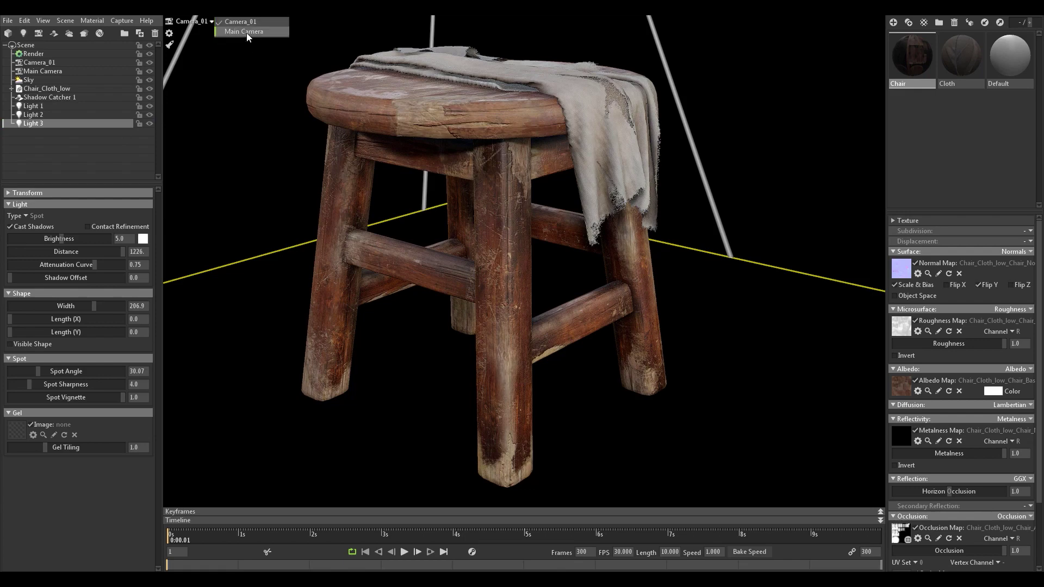
Switch to Main Camera and orbit and zoom in close on the cloth's folds
{"action": "left_click", "coordinate": [247, 31]}
{"action": "left_click_drag", "start_coordinate": [505, 286], "coordinate": [569, 357]}
{"action": "scroll", "scroll_direction": "up", "scroll_amount": 3}
{"action": "left_click_drag", "start_coordinate": [513, 325], "coordinate": [741, 319]}
{"action": "scroll", "scroll_direction": "up", "scroll_amount": 3}
{"action": "scroll", "scroll_direction": "up", "scroll_amount": 3}
{"action": "left_click_drag", "start_coordinate": [592, 344], "coordinate": [492, 237]}
{"action": "scroll", "scroll_direction": "up", "scroll_amount": 3}
{"action": "scroll", "scroll_direction": "down", "scroll_amount": 3}
{"action": "scroll", "scroll_direction": "up", "scroll_amount": 3}
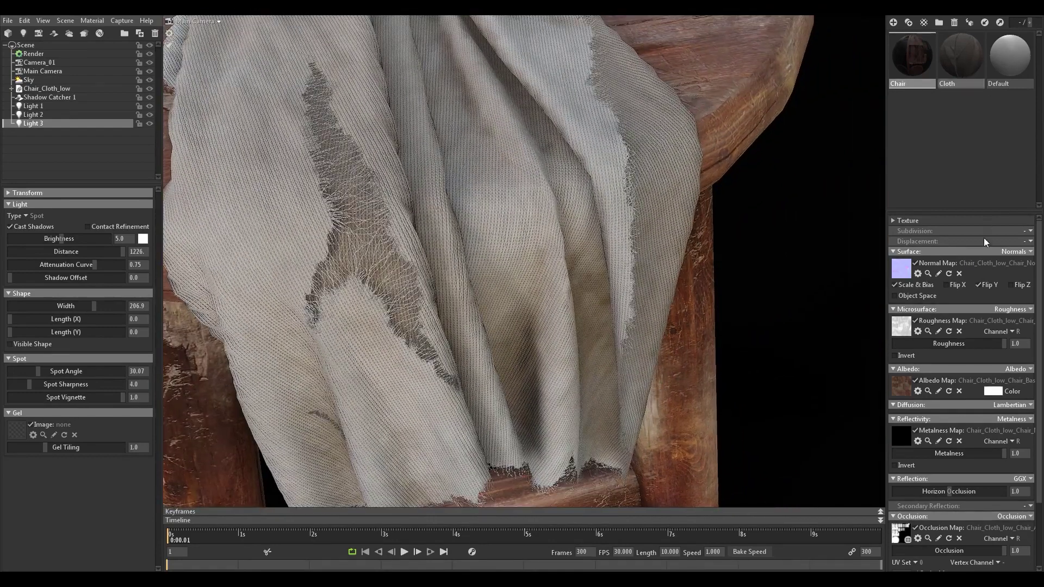
Load Chair_Cloth_low_Cloth_Ambient occlusion as the Cloth material's Occlusion Map
{"action": "left_click", "coordinate": [961, 57]}
{"action": "left_click", "coordinate": [904, 534]}
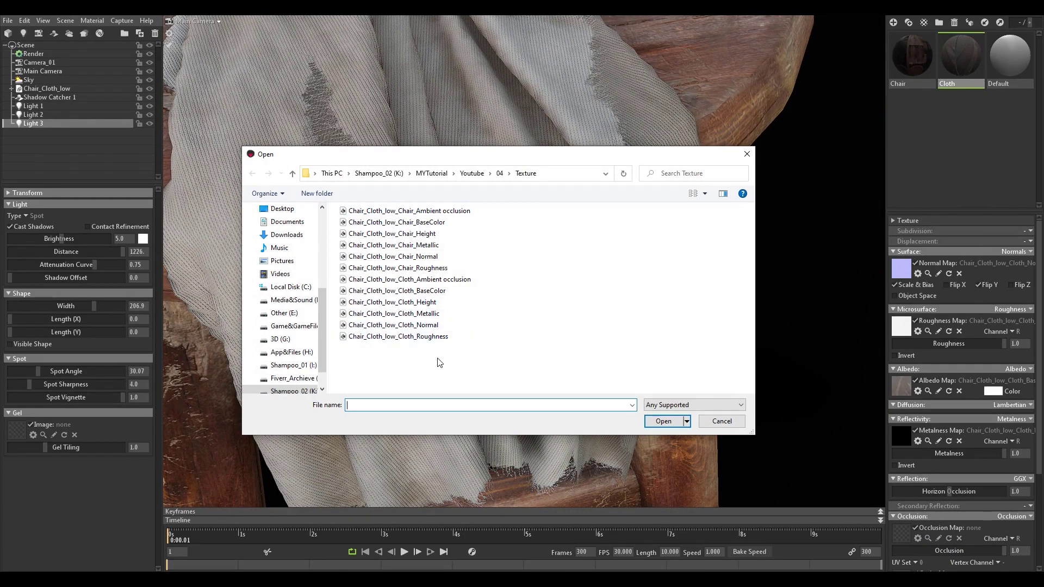
{"action": "left_click", "coordinate": [431, 280]}
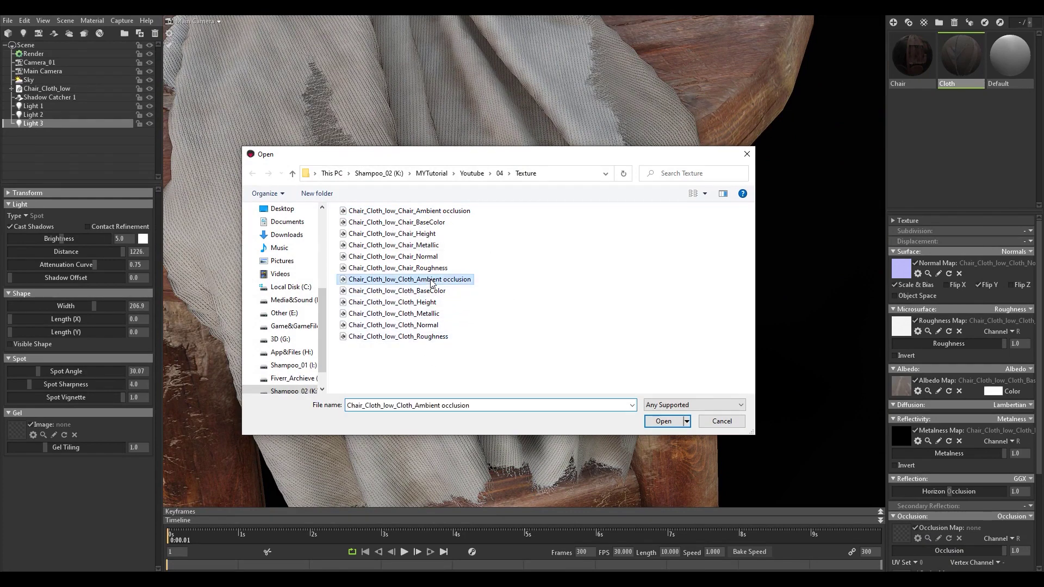
{"action": "double_click", "coordinate": [431, 280]}
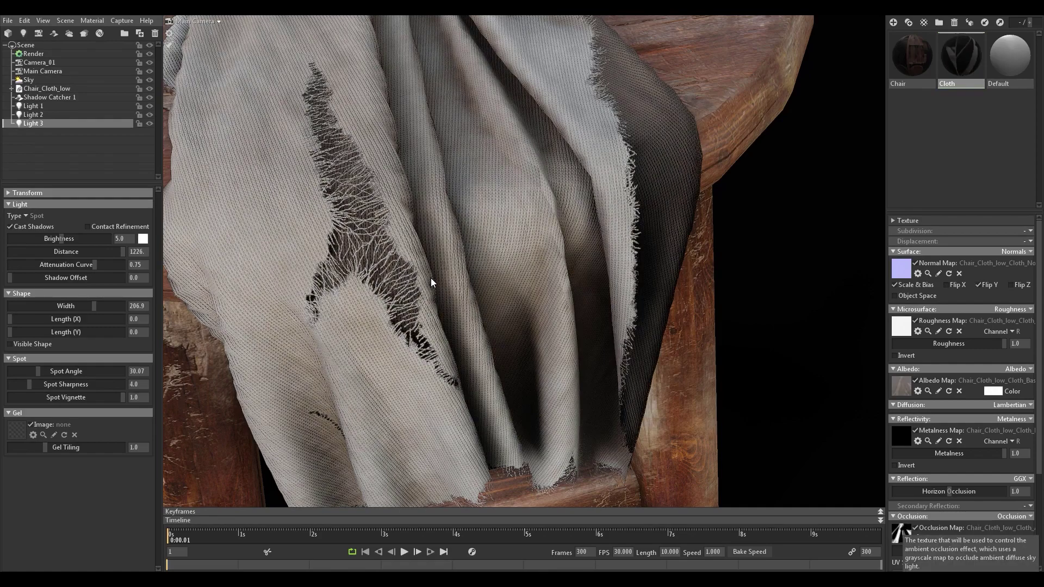
{"action": "scroll", "scroll_direction": "down", "scroll_amount": 3}
{"action": "scroll", "scroll_direction": "down", "scroll_amount": 3}
{"action": "scroll", "scroll_direction": "down", "scroll_amount": 3}
Orbit and zoom around the stool to inspect the cloth's new occlusion
{"action": "left_click_drag", "start_coordinate": [435, 207], "coordinate": [686, 186]}
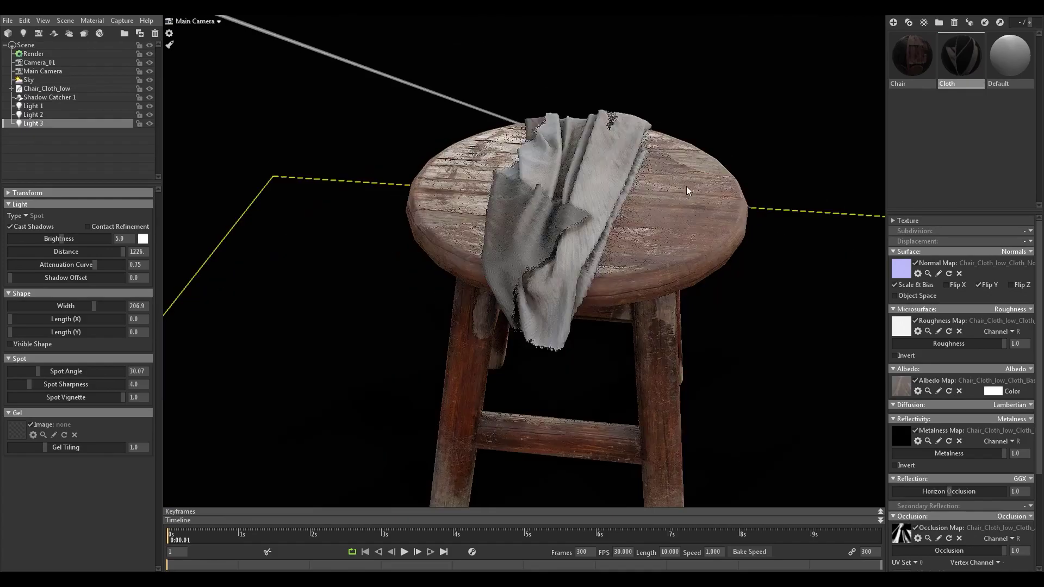
{"action": "scroll", "scroll_direction": "up", "scroll_amount": 3}
{"action": "scroll", "scroll_direction": "up", "scroll_amount": 3}
{"action": "scroll", "scroll_direction": "up", "scroll_amount": 3}
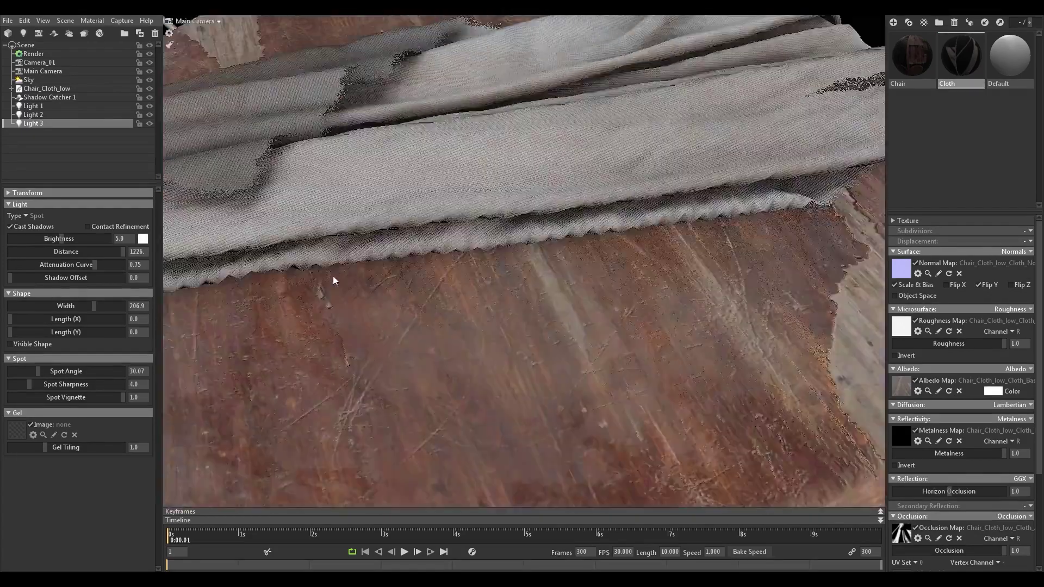
{"action": "scroll", "scroll_direction": "down", "scroll_amount": 3}
{"action": "scroll", "scroll_direction": "down", "scroll_amount": 3}
{"action": "scroll", "scroll_direction": "down", "scroll_amount": 3}
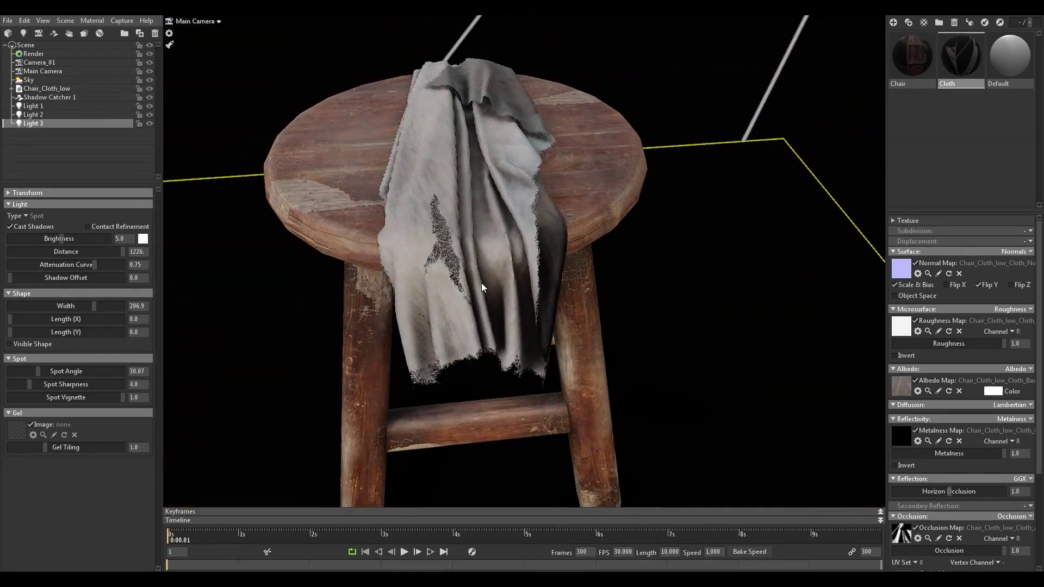
{"action": "scroll", "scroll_direction": "up", "scroll_amount": 3}
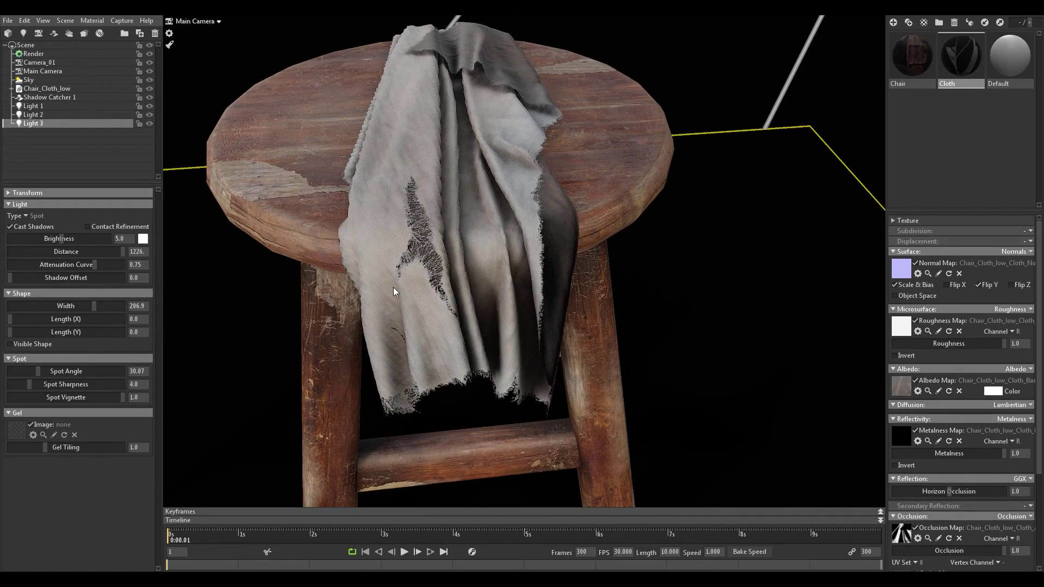
{"action": "left_click_drag", "start_coordinate": [482, 257], "coordinate": [425, 252]}
{"action": "scroll", "scroll_direction": "up", "scroll_amount": 3}
{"action": "left_click_drag", "start_coordinate": [477, 227], "coordinate": [491, 224]}
{"action": "scroll", "scroll_direction": "up", "scroll_amount": 3}
{"action": "scroll", "scroll_direction": "up", "scroll_amount": 3}
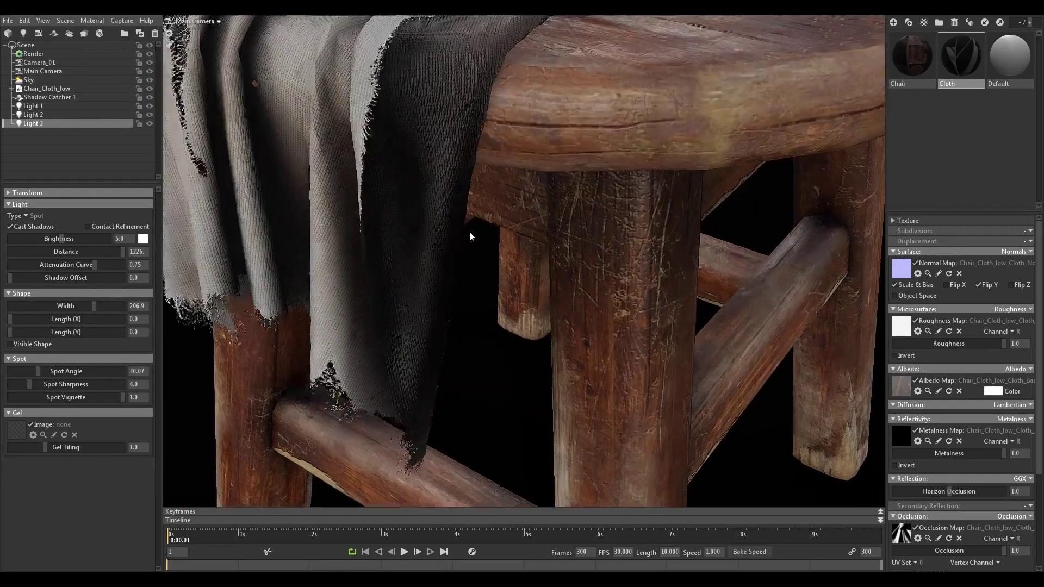
{"action": "scroll", "scroll_direction": "up", "scroll_amount": 3}
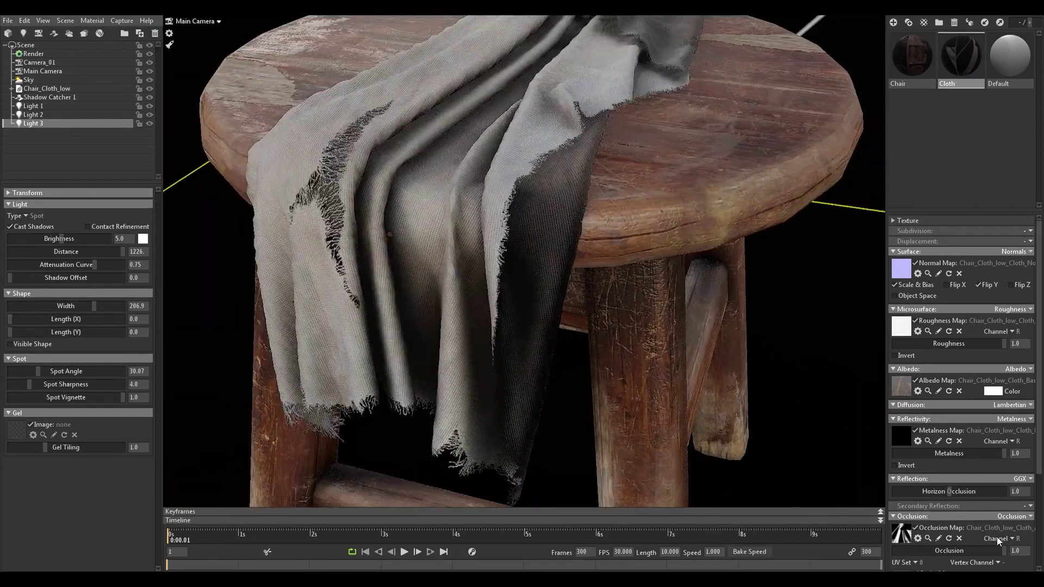
Lower the cloth's Occlusion to 0.589 and toggle the map to compare
{"action": "left_click_drag", "start_coordinate": [1005, 553], "coordinate": [961, 553]}
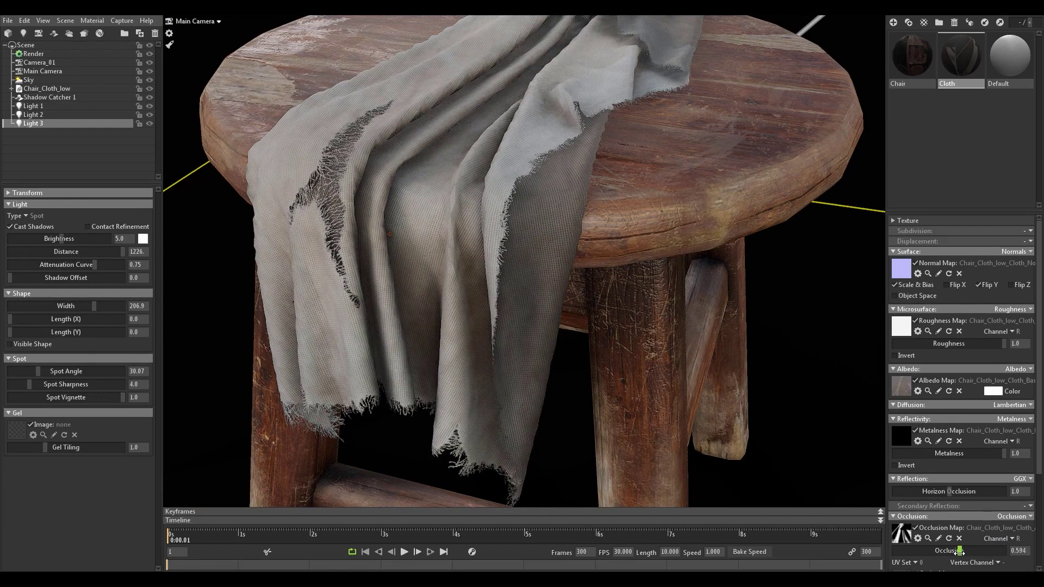
{"action": "left_click", "coordinate": [915, 528]}
{"action": "left_click", "coordinate": [914, 528]}
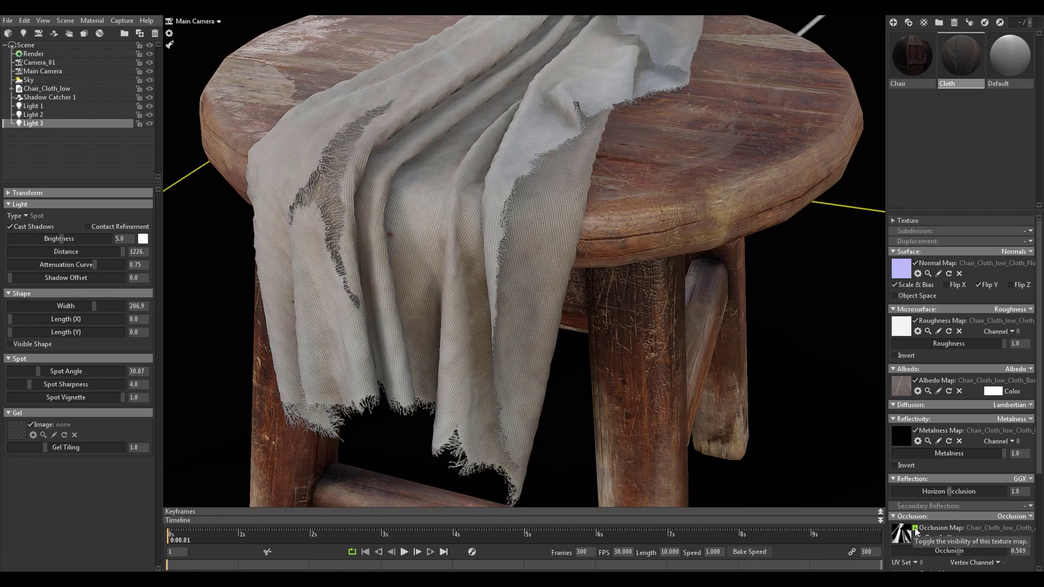
{"action": "left_click", "coordinate": [914, 527]}
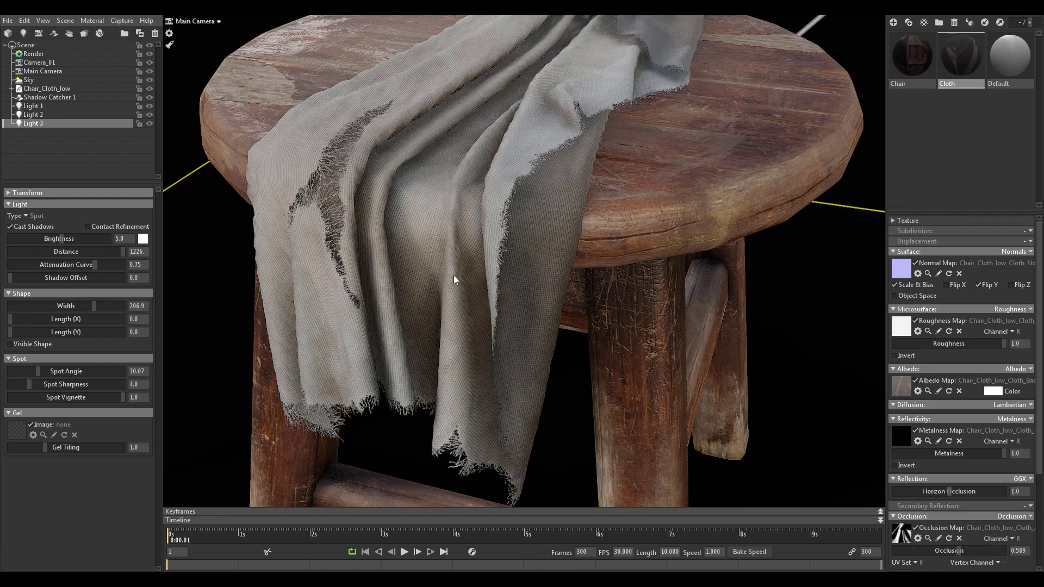
{"action": "left_click_drag", "start_coordinate": [442, 275], "coordinate": [481, 276]}
Inspect the stool, briefly viewing through Camera_01 before returning to Main Camera
{"action": "scroll", "scroll_direction": "up", "scroll_amount": 3}
{"action": "scroll", "scroll_direction": "down", "scroll_amount": 3}
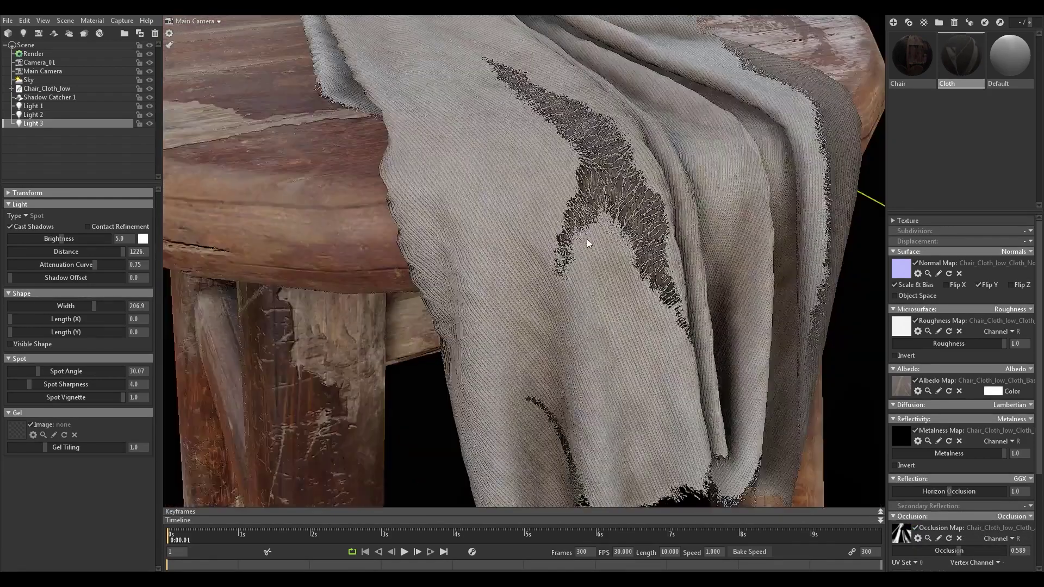
{"action": "left_click_drag", "start_coordinate": [585, 234], "coordinate": [520, 256]}
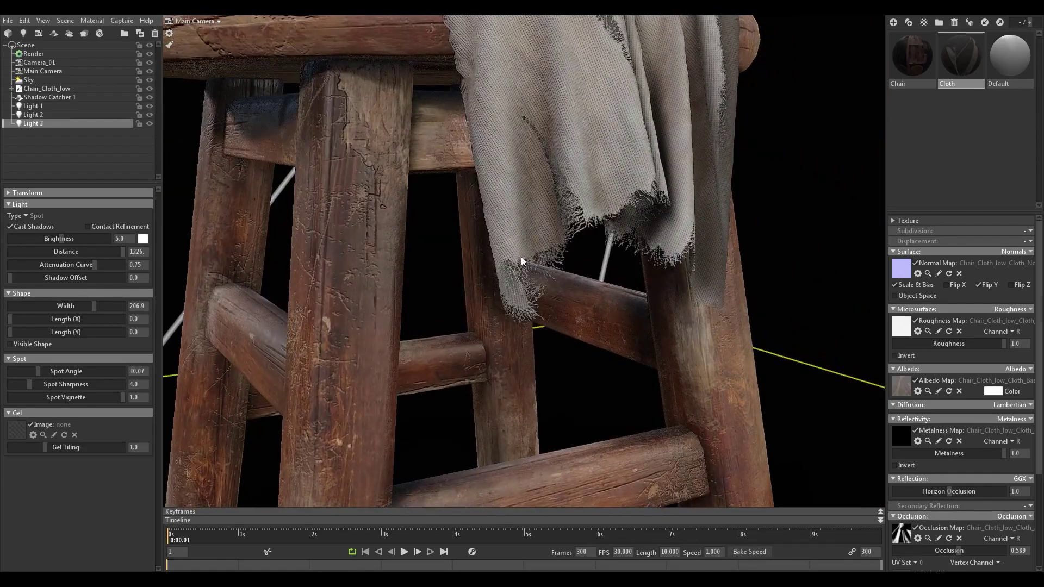
{"action": "scroll", "scroll_direction": "up", "scroll_amount": 3}
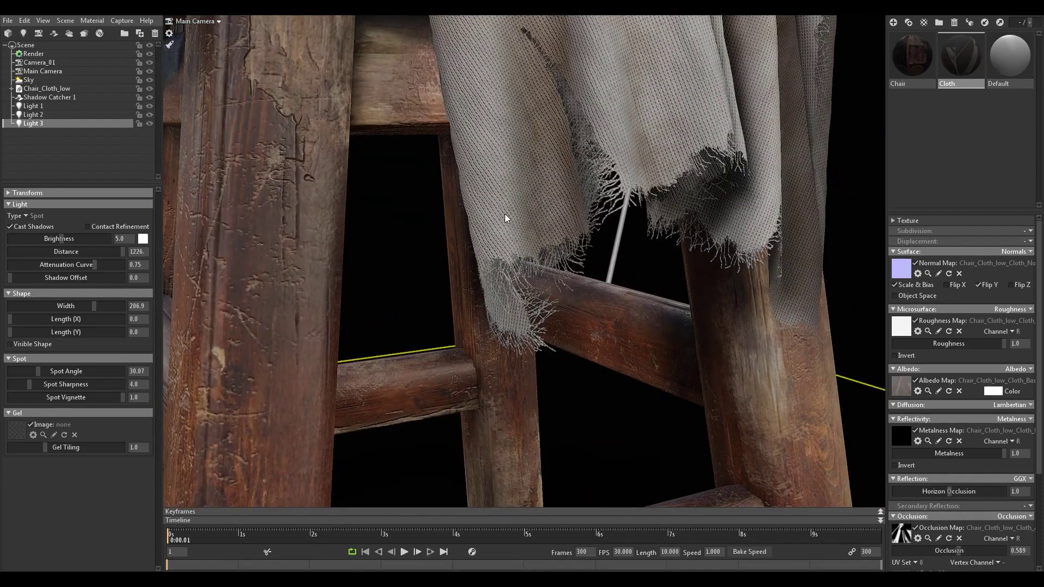
{"action": "scroll", "scroll_direction": "down", "scroll_amount": 3}
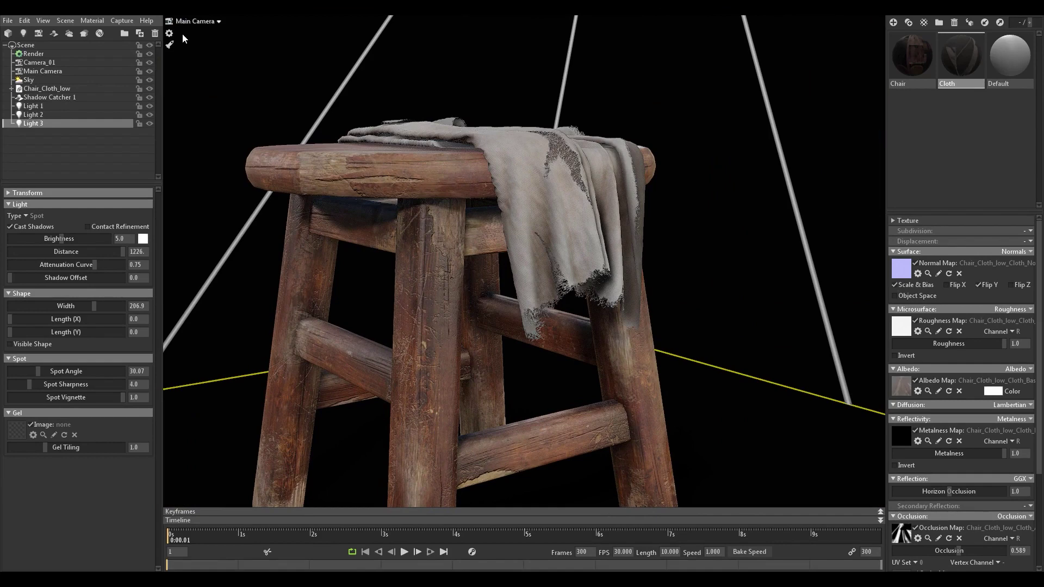
{"action": "left_click", "coordinate": [198, 24]}
{"action": "left_click", "coordinate": [245, 20]}
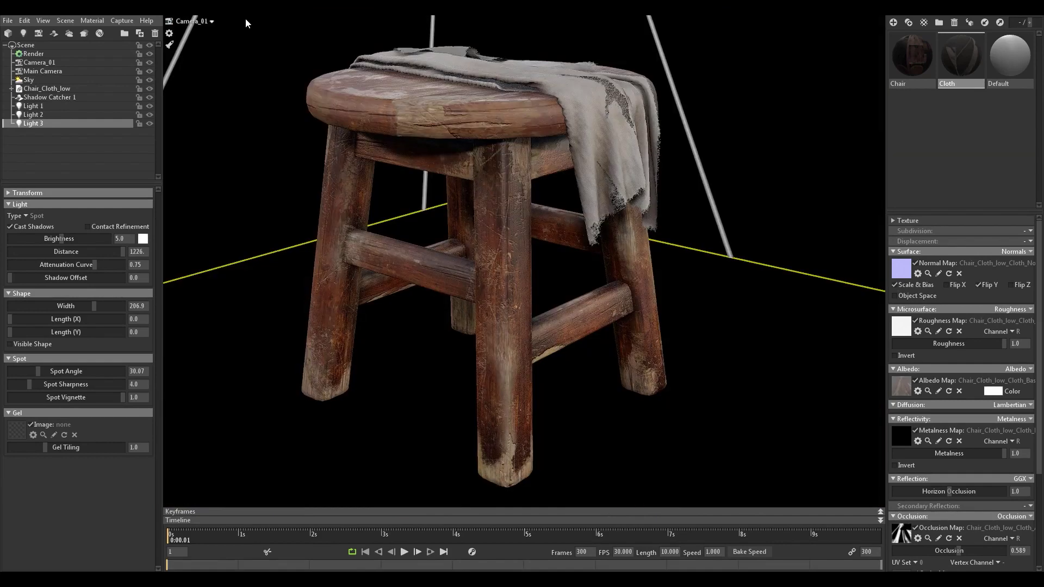
{"action": "left_click", "coordinate": [191, 23]}
{"action": "left_click", "coordinate": [235, 34]}
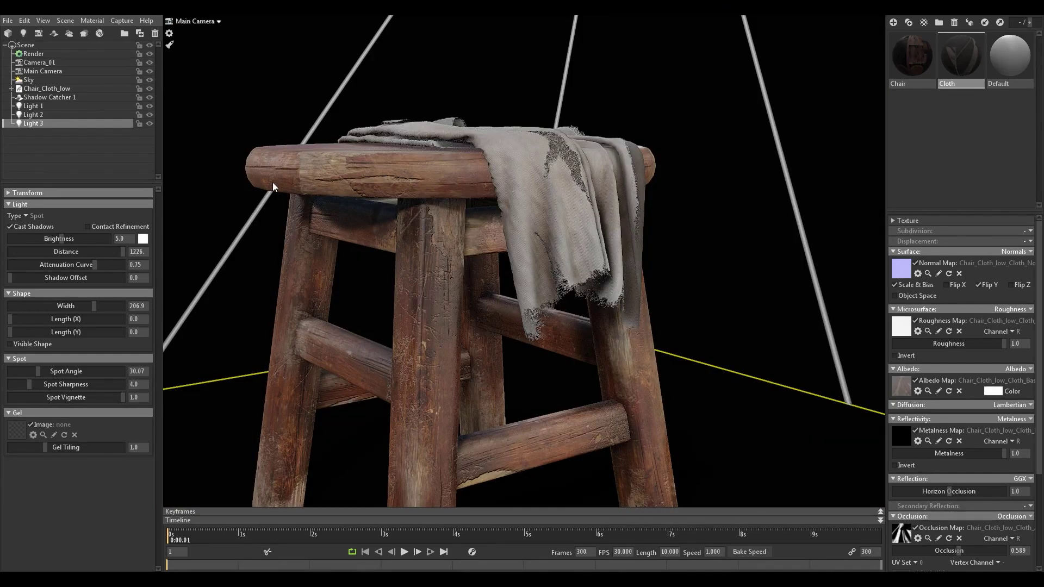
Orbit around the stool once more, then settle on the Camera_01 view
{"action": "left_click_drag", "start_coordinate": [271, 182], "coordinate": [409, 213]}
{"action": "scroll", "scroll_direction": "down", "scroll_amount": 3}
{"action": "scroll", "scroll_direction": "down", "scroll_amount": 3}
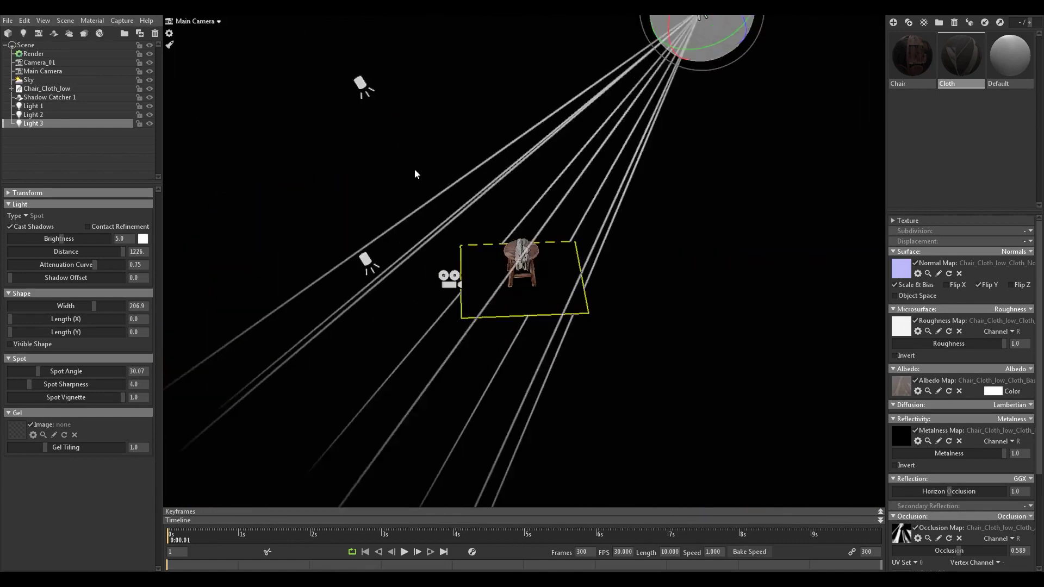
{"action": "left_click_drag", "start_coordinate": [416, 162], "coordinate": [601, 384]}
{"action": "scroll", "scroll_direction": "up", "scroll_amount": 3}
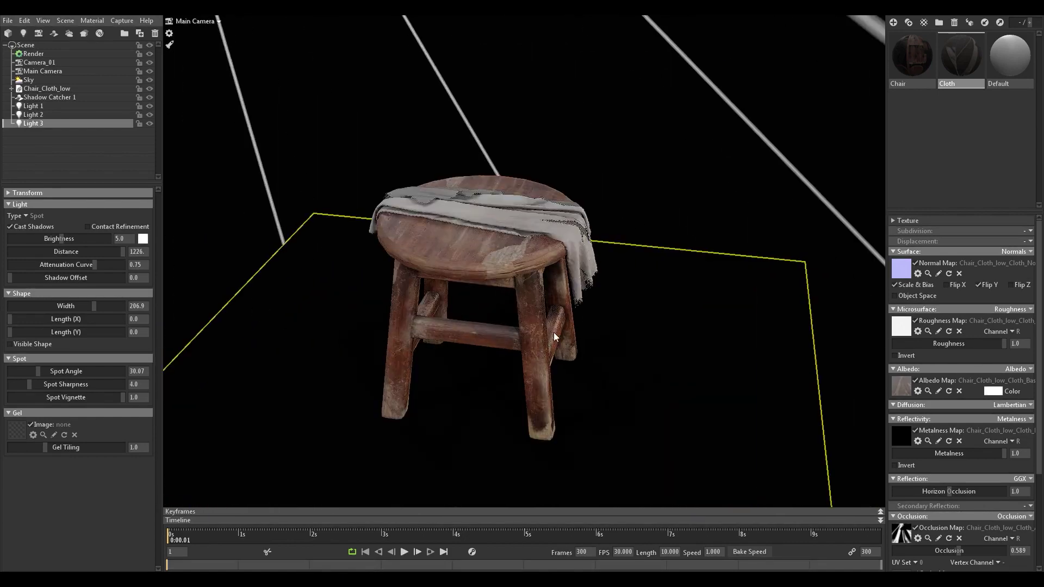
{"action": "left_click_drag", "start_coordinate": [384, 221], "coordinate": [470, 239]}
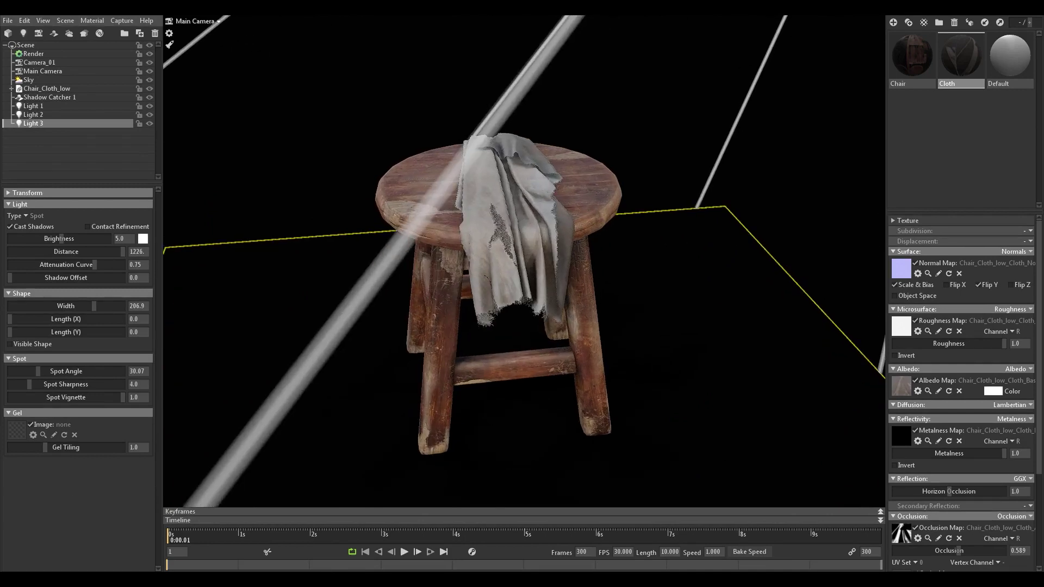
{"action": "left_click", "coordinate": [180, 21]}
{"action": "left_click", "coordinate": [257, 21]}
Enable GI in the Render settings and raise GI Brightness from 1.0 to 7.147
{"action": "left_click", "coordinate": [35, 54]}
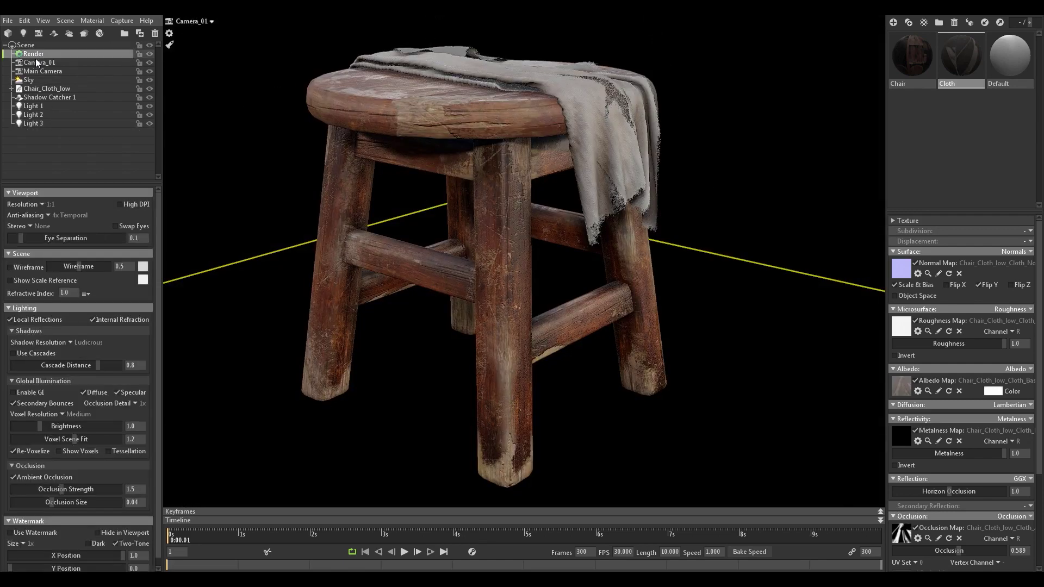
{"action": "left_click", "coordinate": [21, 392]}
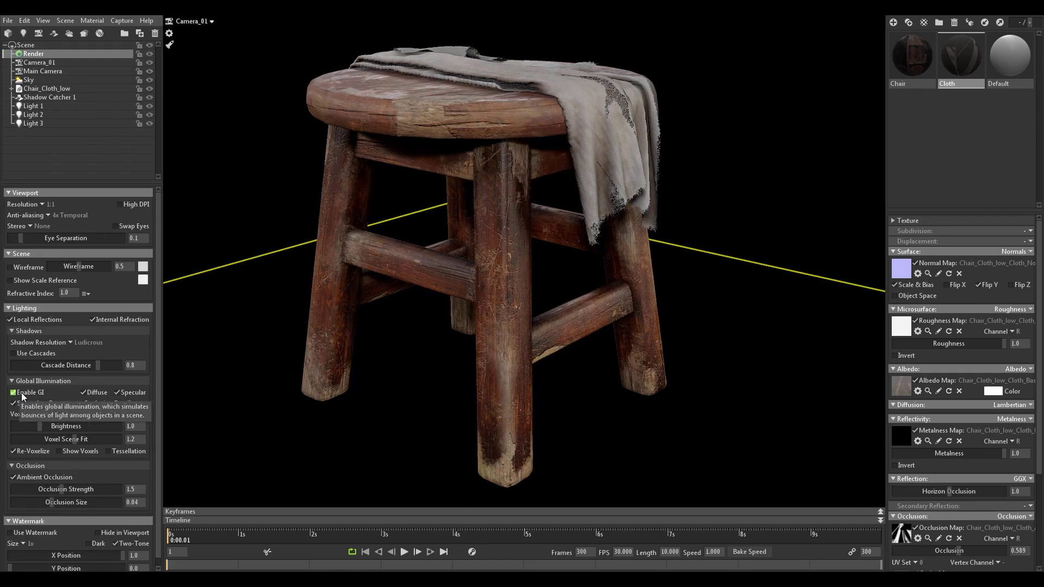
{"action": "left_click", "coordinate": [21, 394]}
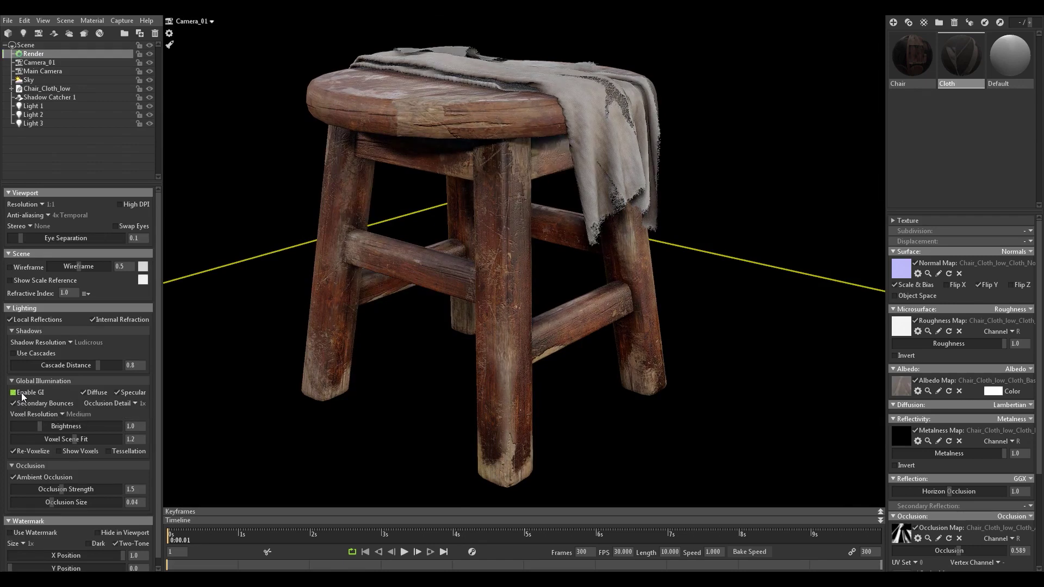
{"action": "left_click", "coordinate": [22, 395]}
{"action": "left_click", "coordinate": [21, 394]}
{"action": "left_click", "coordinate": [22, 394]}
{"action": "left_click", "coordinate": [20, 394]}
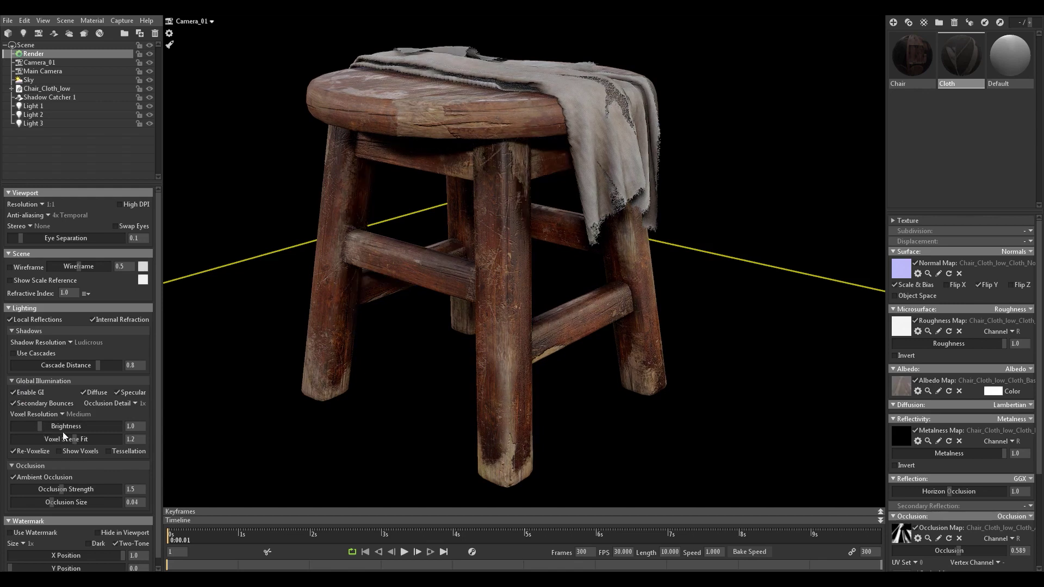
{"action": "left_click_drag", "start_coordinate": [47, 427], "coordinate": [84, 426]}
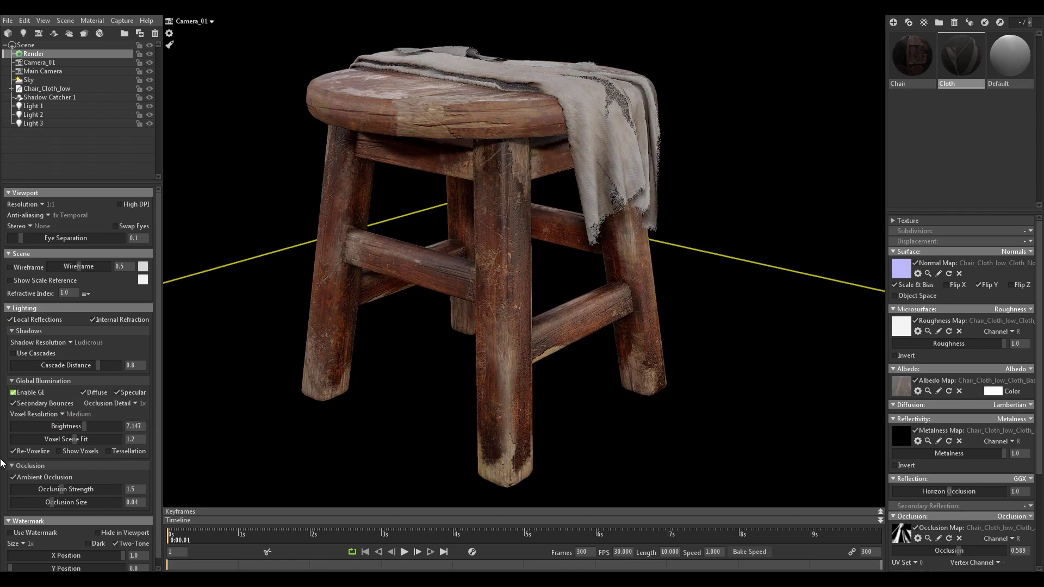
Set GI Brightness to 7.817 and toggle global illumination off and on to compare
{"action": "left_click_drag", "start_coordinate": [85, 430], "coordinate": [74, 426]}
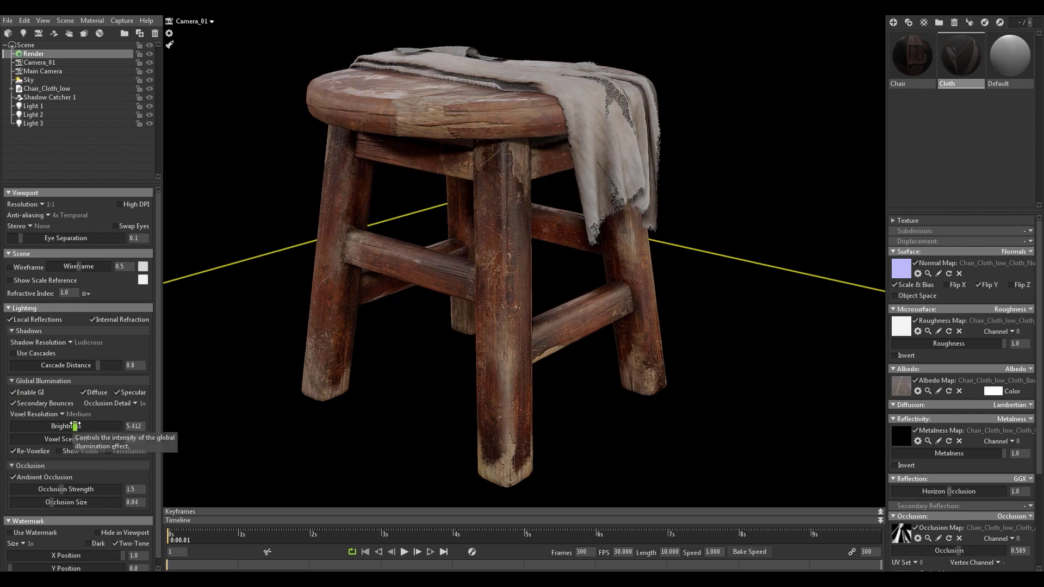
{"action": "left_click_drag", "start_coordinate": [75, 426], "coordinate": [83, 426]}
{"action": "left_click_drag", "start_coordinate": [83, 426], "coordinate": [87, 425]}
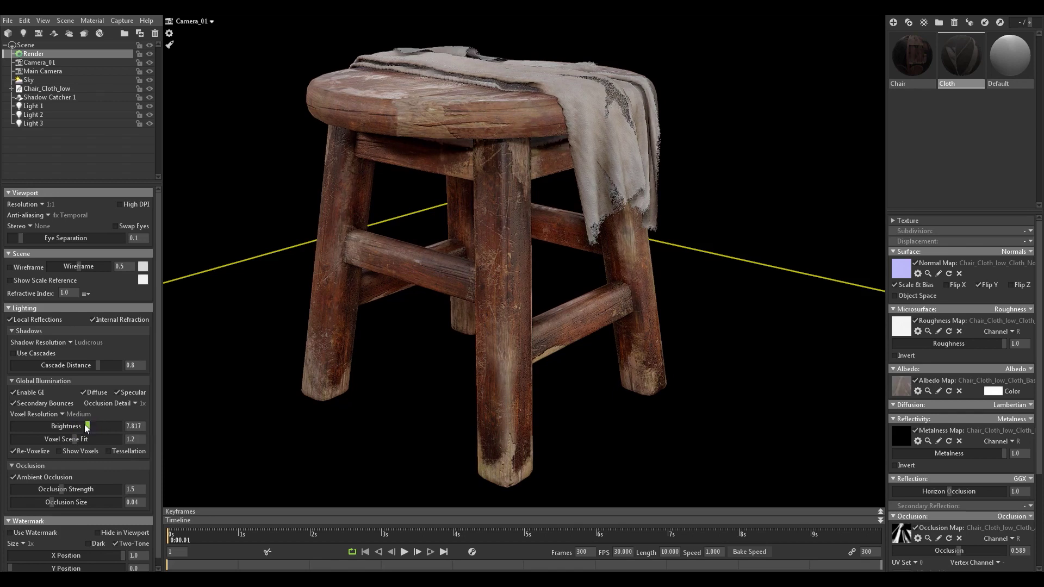
{"action": "left_click", "coordinate": [13, 392]}
{"action": "left_click", "coordinate": [13, 393]}
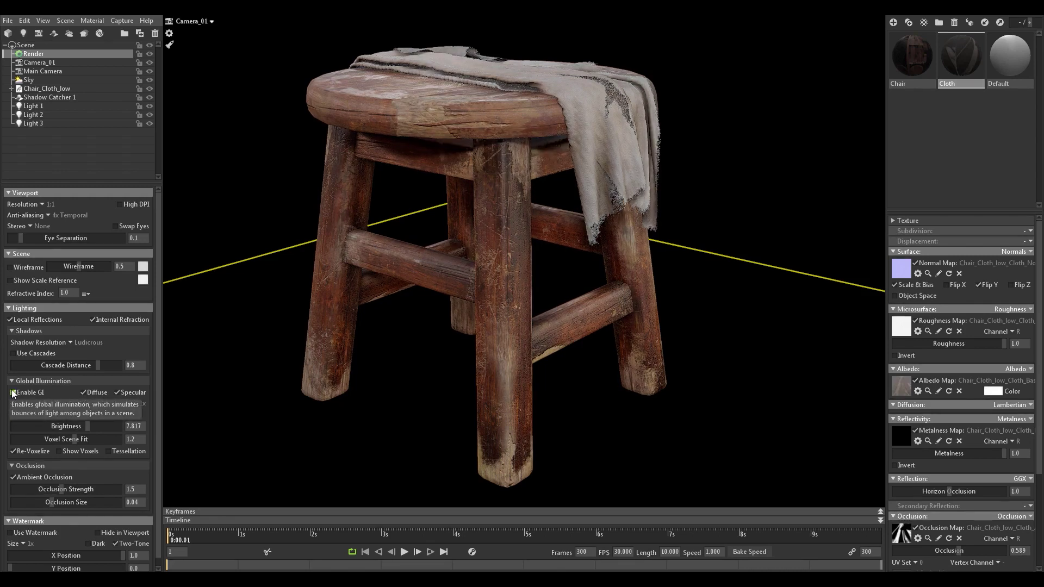
{"action": "left_click", "coordinate": [13, 392]}
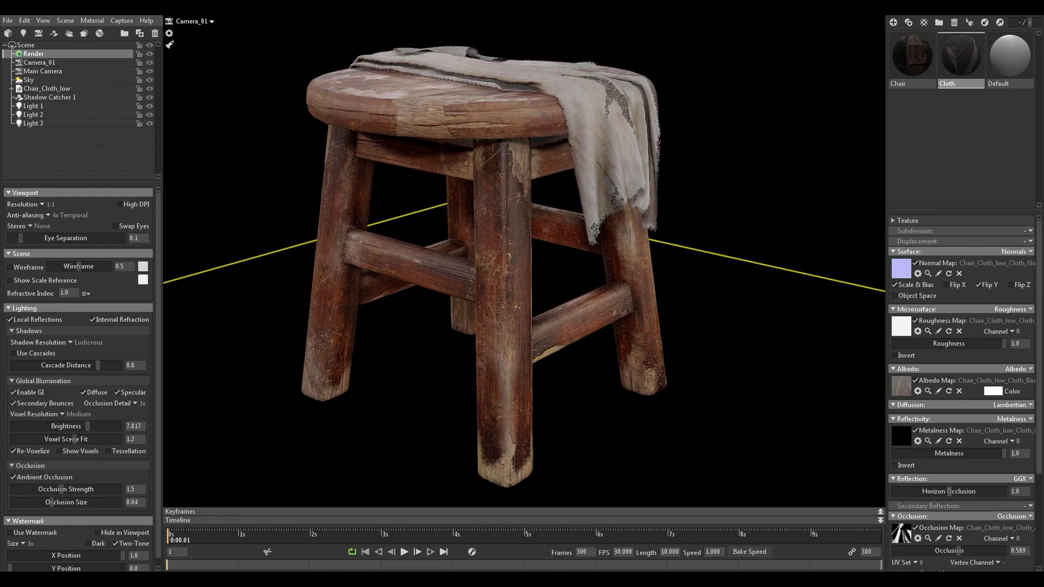
Set Viewport Resolution to 2:1 (Double), keep GI enabled, and clear the scene selection
{"action": "left_click", "coordinate": [42, 205]}
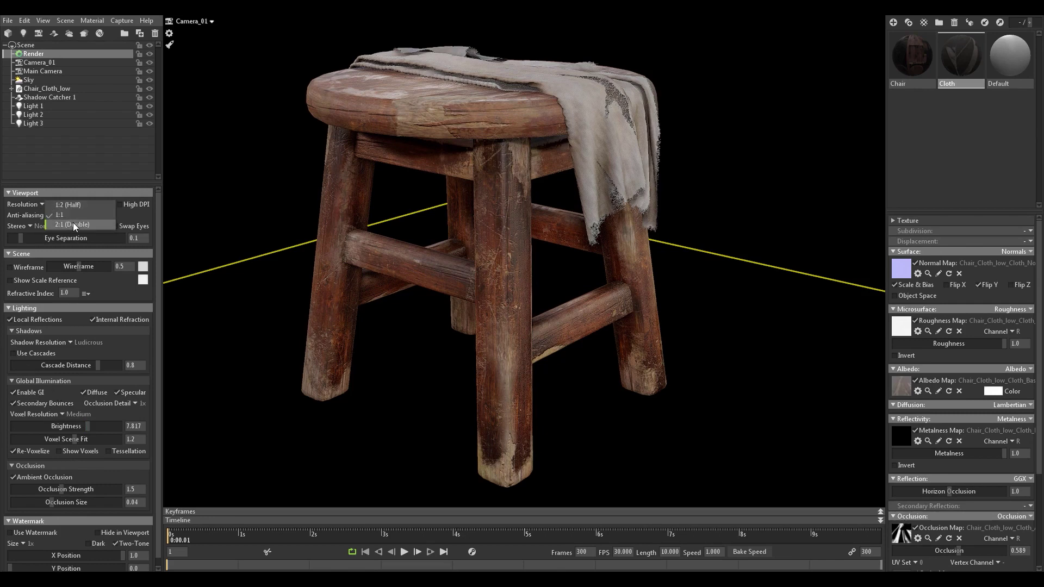
{"action": "left_click", "coordinate": [73, 225]}
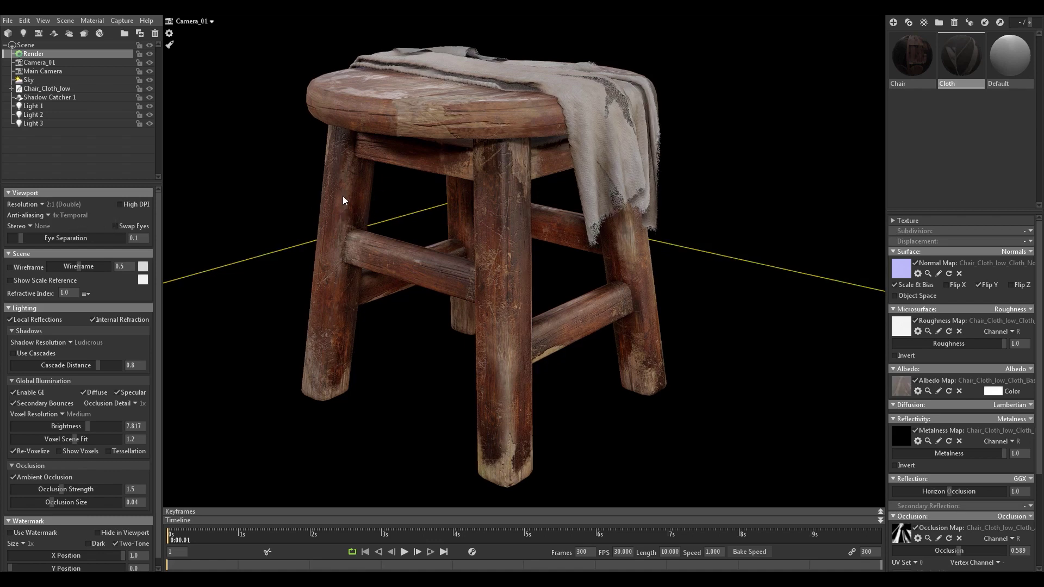
{"action": "left_click", "coordinate": [28, 392]}
{"action": "left_click", "coordinate": [903, 333]}
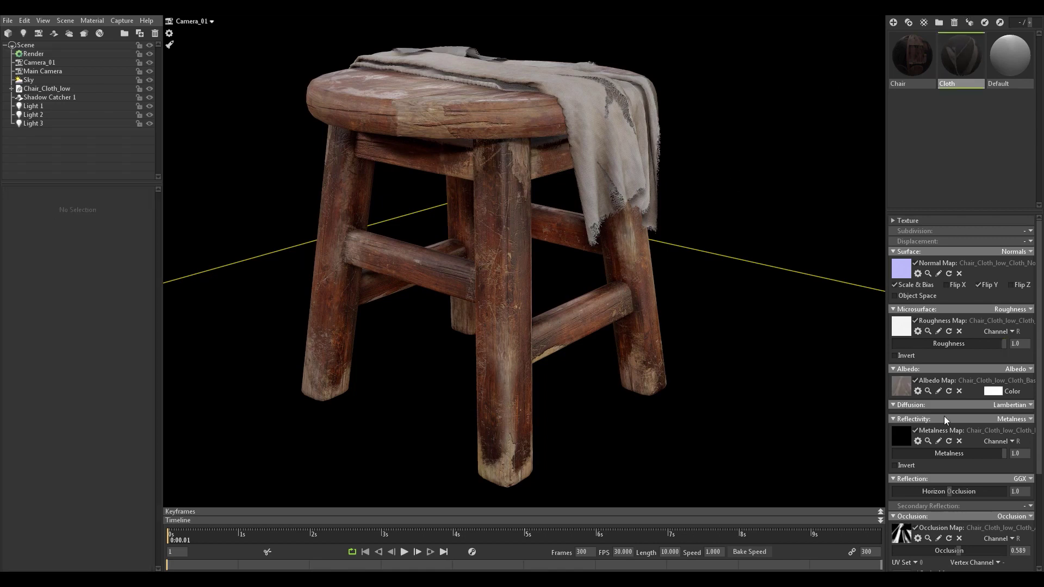
Switch the Cloth material's diffusion to Subsurface Scatter and set Fuzz to 0.357
{"action": "left_click", "coordinate": [1018, 406]}
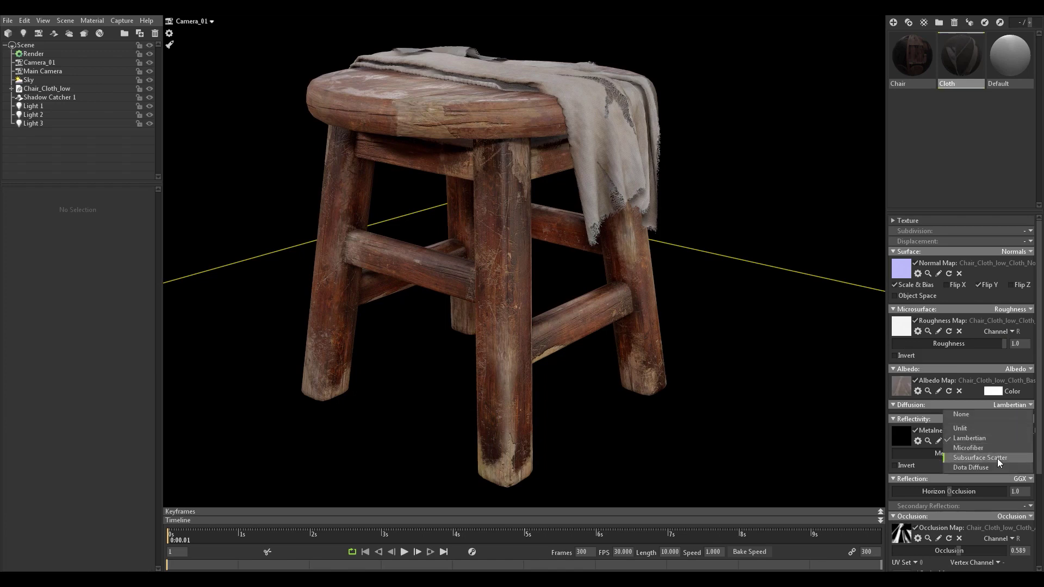
{"action": "key", "text": "Return"}
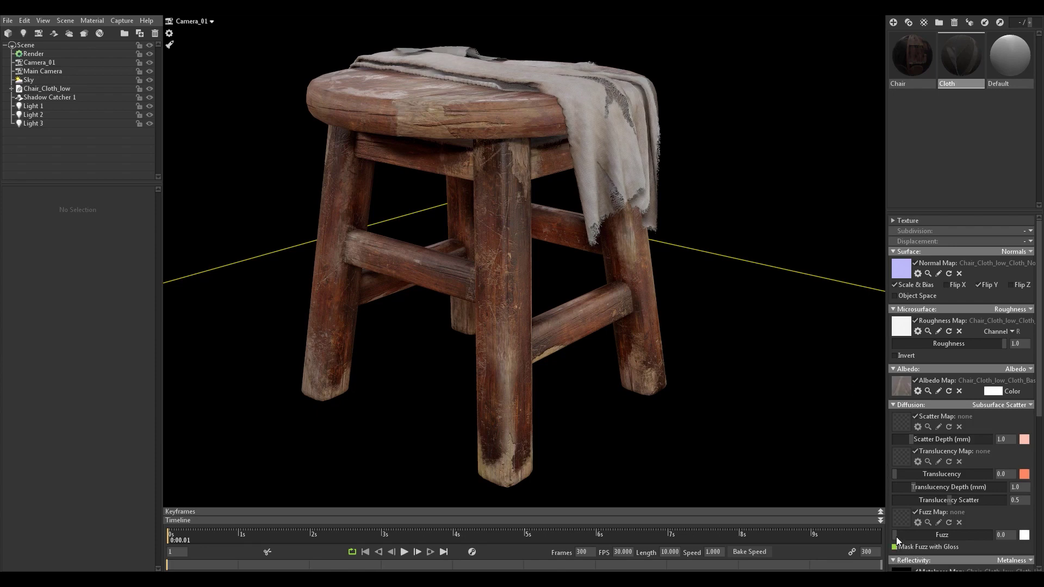
{"action": "left_click_drag", "start_coordinate": [919, 536], "coordinate": [906, 539]}
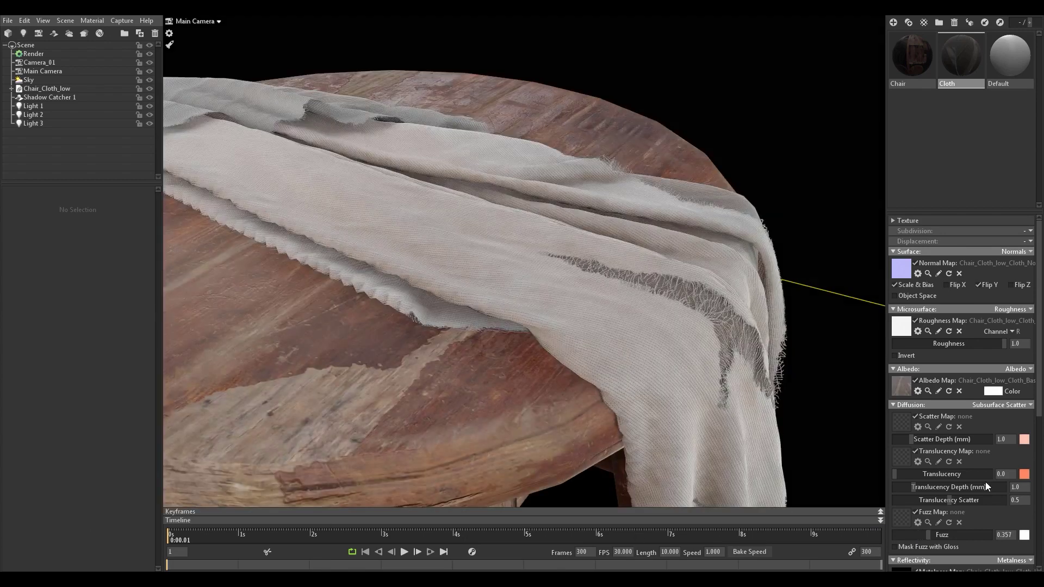
Try several cloth Fuzz values and settle on 0.238
{"action": "left_click_drag", "start_coordinate": [931, 536], "coordinate": [916, 537]}
{"action": "left_click", "coordinate": [917, 537]}
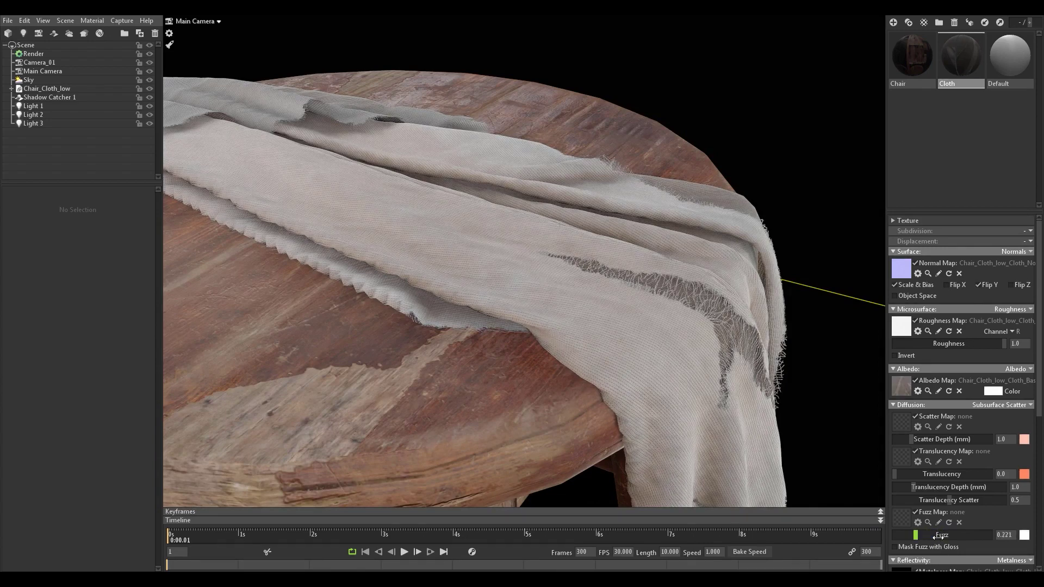
{"action": "left_click_drag", "start_coordinate": [949, 537], "coordinate": [935, 538]}
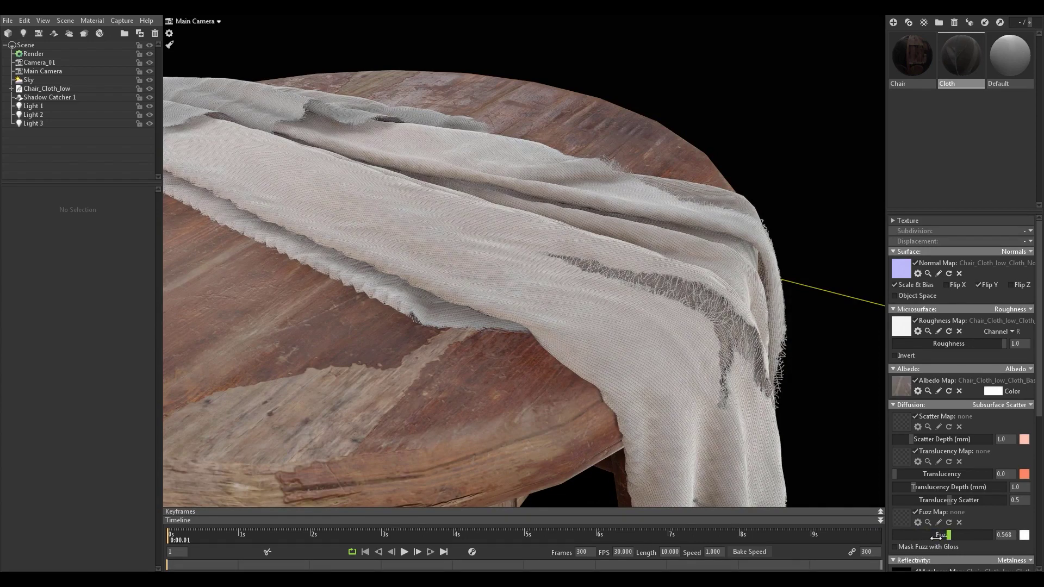
{"action": "left_click_drag", "start_coordinate": [935, 537], "coordinate": [928, 537]}
{"action": "left_click", "coordinate": [908, 537]}
{"action": "left_click", "coordinate": [900, 537]}
{"action": "left_click_drag", "start_coordinate": [924, 540], "coordinate": [890, 541]}
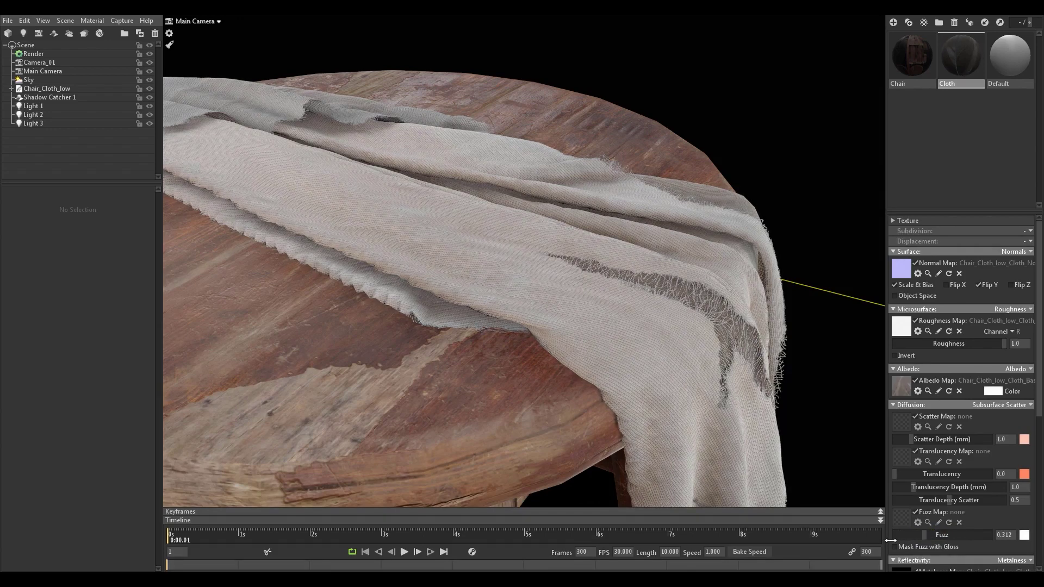
{"action": "key", "text": "ctrl+z"}
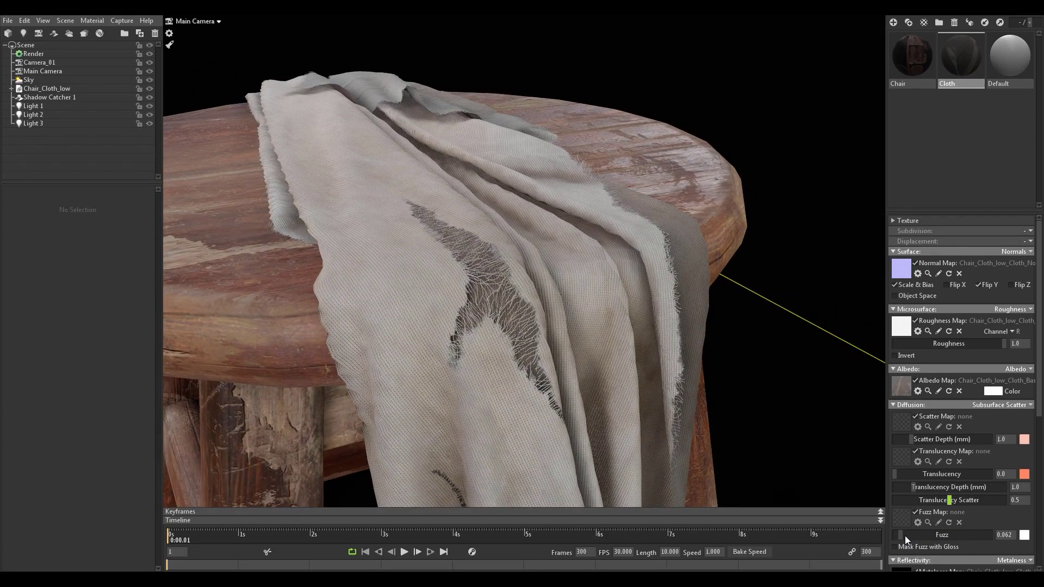
{"action": "left_click_drag", "start_coordinate": [903, 535], "coordinate": [916, 535]}
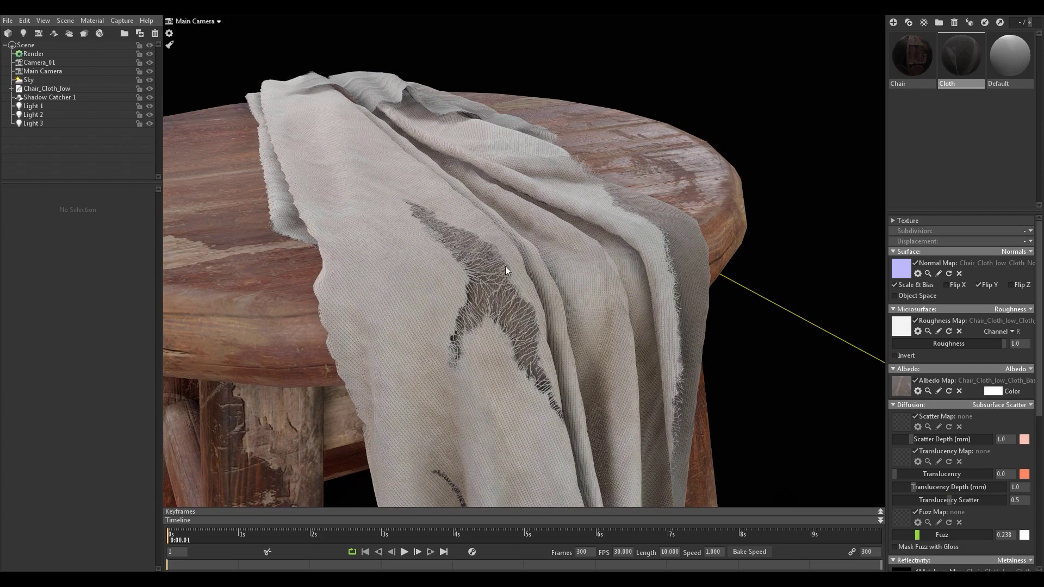
Orbit to inspect the whole stool and raise the cloth's Translucency Scatter to 1.0
{"action": "scroll", "scroll_direction": "down", "scroll_amount": 3}
{"action": "left_click_drag", "start_coordinate": [496, 236], "coordinate": [514, 240]}
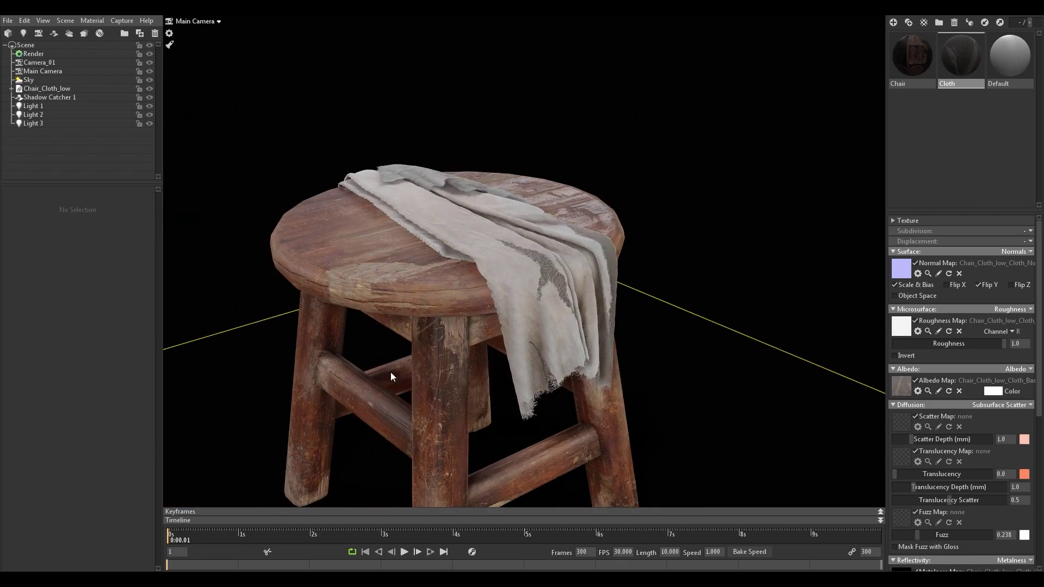
{"action": "scroll", "scroll_direction": "up", "scroll_amount": 3}
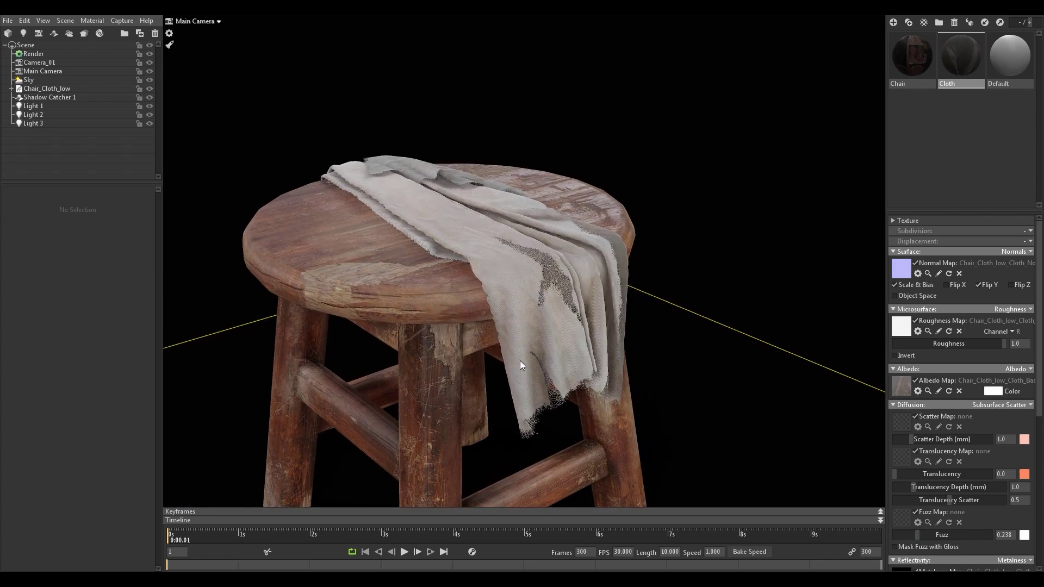
{"action": "left_click_drag", "start_coordinate": [949, 499], "coordinate": [1031, 498]}
{"action": "scroll", "scroll_direction": "up", "scroll_amount": 3}
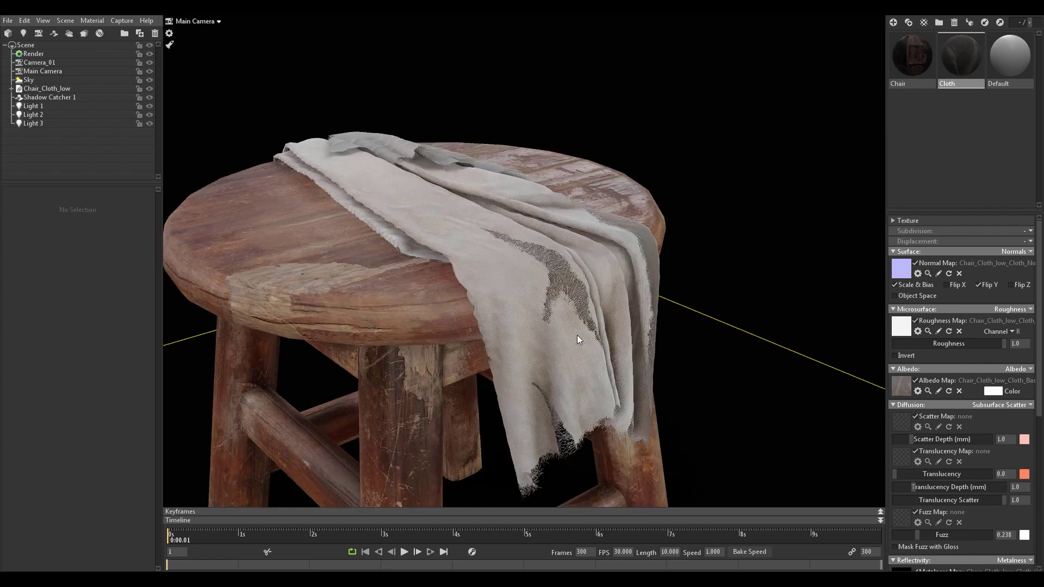
Increase the cloth's translucency depth and raise Translucency from 0.0 to 1.0
{"action": "scroll", "scroll_direction": "up", "scroll_amount": 3}
{"action": "scroll", "scroll_direction": "down", "scroll_amount": 3}
{"action": "scroll", "scroll_direction": "down", "scroll_amount": 3}
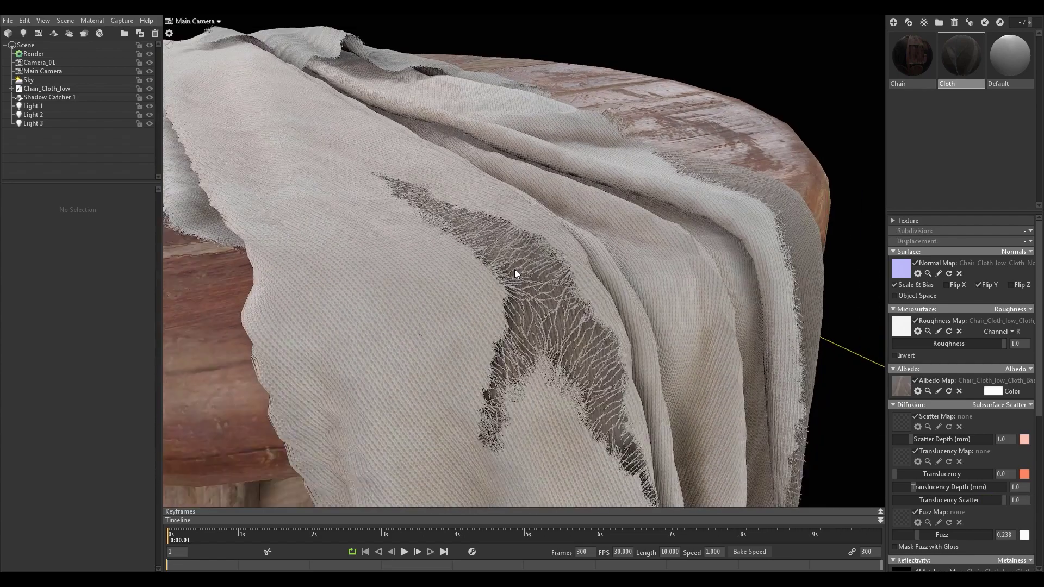
{"action": "left_click_drag", "start_coordinate": [915, 488], "coordinate": [1004, 488]}
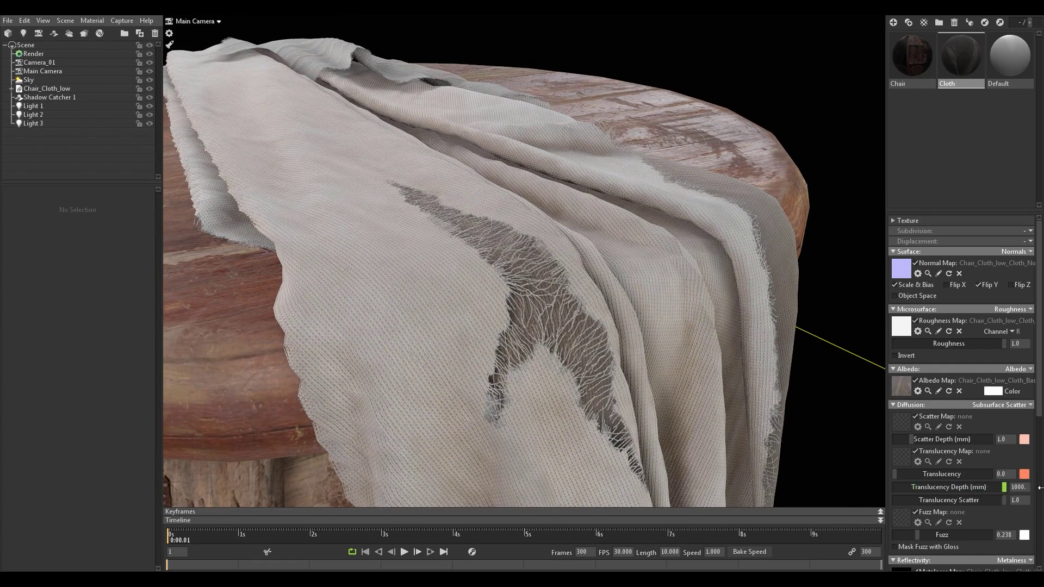
{"action": "left_click_drag", "start_coordinate": [900, 473], "coordinate": [989, 474]}
Orbit the view around the draped cloth and stool top to inspect the translucency
{"action": "scroll", "scroll_direction": "down", "scroll_amount": 3}
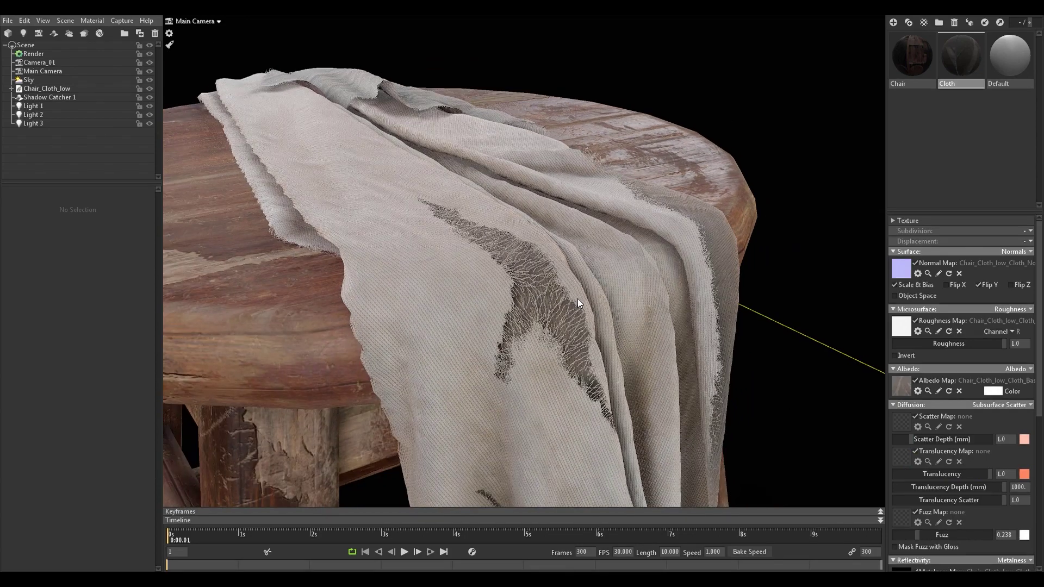
{"action": "scroll", "scroll_direction": "up", "scroll_amount": 3}
{"action": "scroll", "scroll_direction": "up", "scroll_amount": 3}
{"action": "left_click_drag", "start_coordinate": [449, 276], "coordinate": [436, 277]}
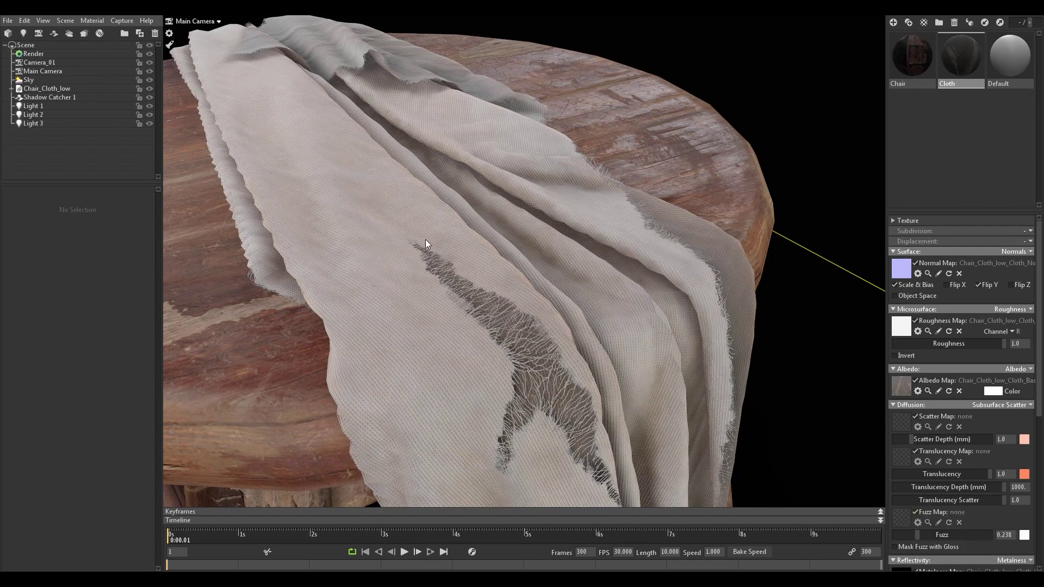
{"action": "left_click_drag", "start_coordinate": [425, 239], "coordinate": [418, 228]}
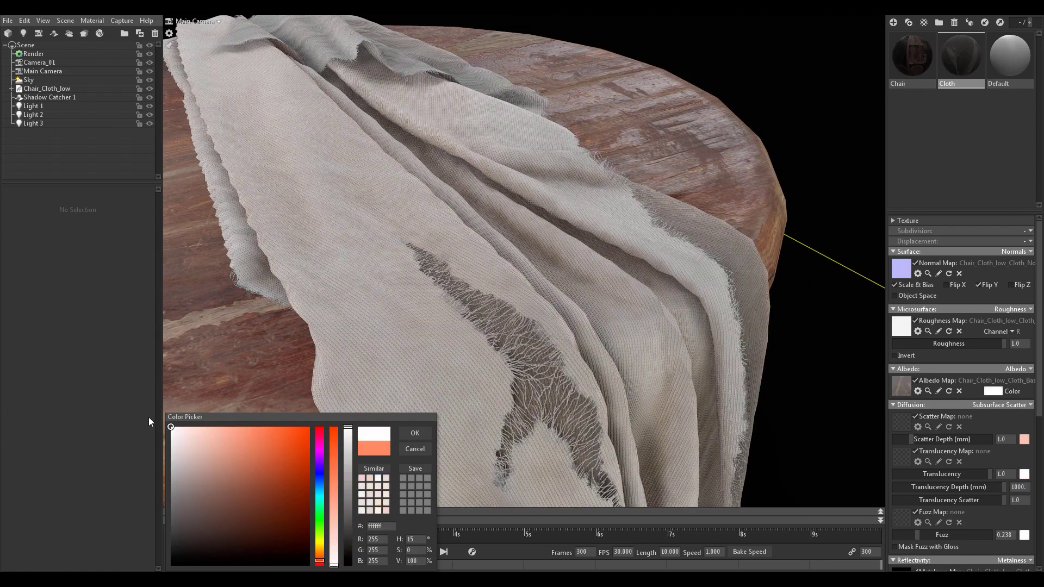
Set the cloth's Translucency colour to white and Scatter Depth to 0.0 mm
{"action": "left_click", "coordinate": [266, 469]}
{"action": "left_click_drag", "start_coordinate": [301, 435], "coordinate": [326, 409]}
{"action": "key", "text": "Return"}
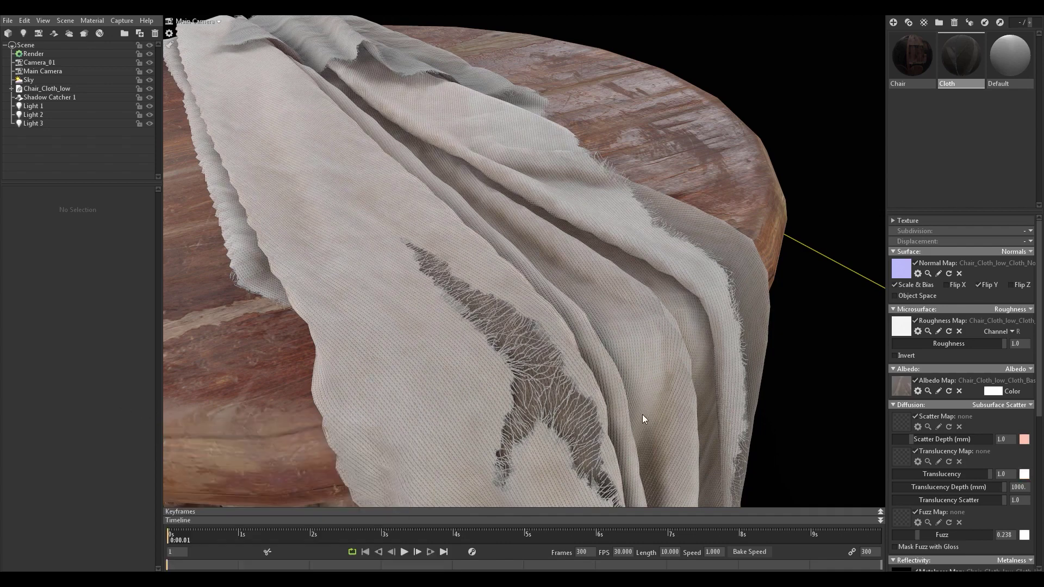
{"action": "left_click_drag", "start_coordinate": [909, 439], "coordinate": [863, 436]}
Orbit to low side views of the whole stool, then view through Camera_01
{"action": "scroll", "scroll_direction": "down", "scroll_amount": 3}
{"action": "left_click_drag", "start_coordinate": [371, 171], "coordinate": [411, 198]}
{"action": "left_click_drag", "start_coordinate": [517, 201], "coordinate": [611, 344]}
{"action": "scroll", "scroll_direction": "up", "scroll_amount": 3}
{"action": "scroll", "scroll_direction": "up", "scroll_amount": 3}
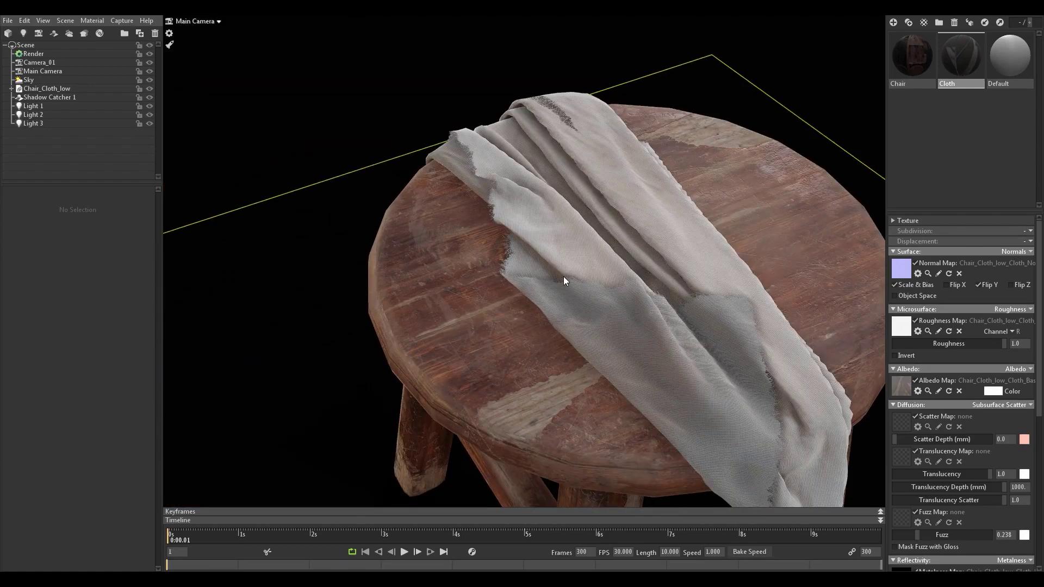
{"action": "left_click_drag", "start_coordinate": [487, 303], "coordinate": [685, 299]}
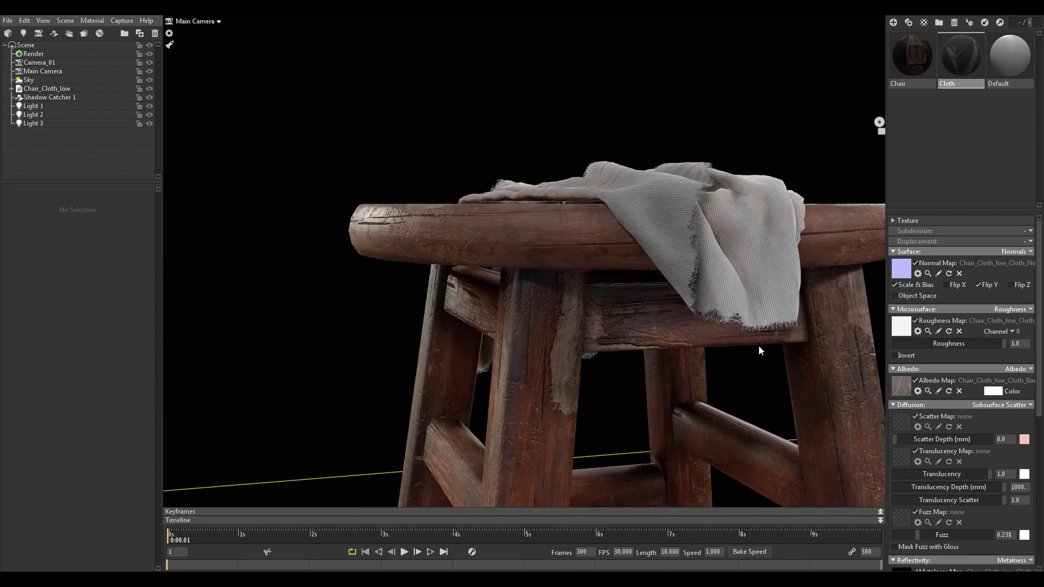
{"action": "scroll", "scroll_direction": "up", "scroll_amount": 3}
{"action": "scroll", "scroll_direction": "up", "scroll_amount": 3}
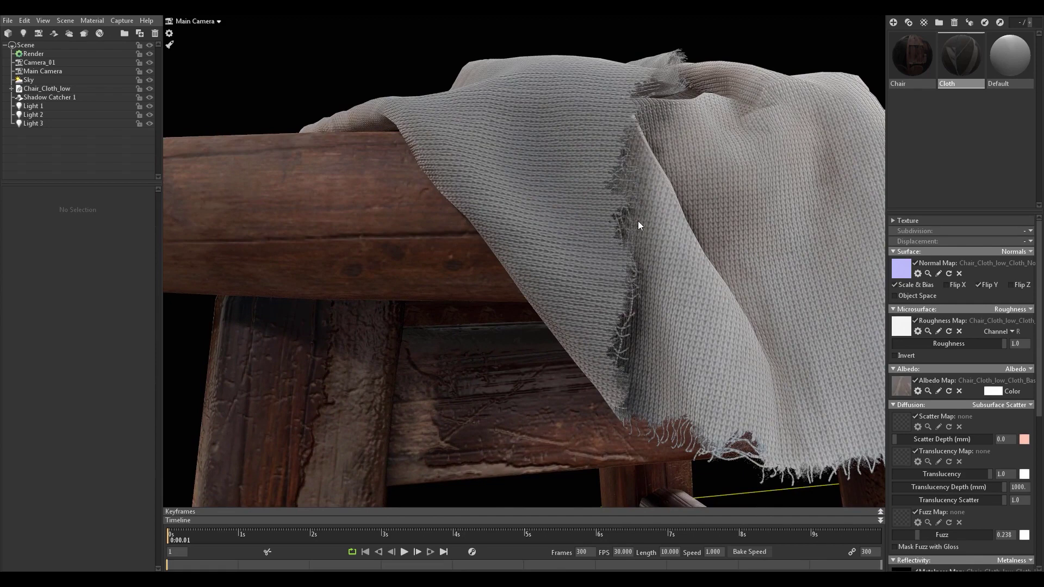
{"action": "scroll", "scroll_direction": "down", "scroll_amount": 3}
{"action": "left_click_drag", "start_coordinate": [503, 271], "coordinate": [410, 236]}
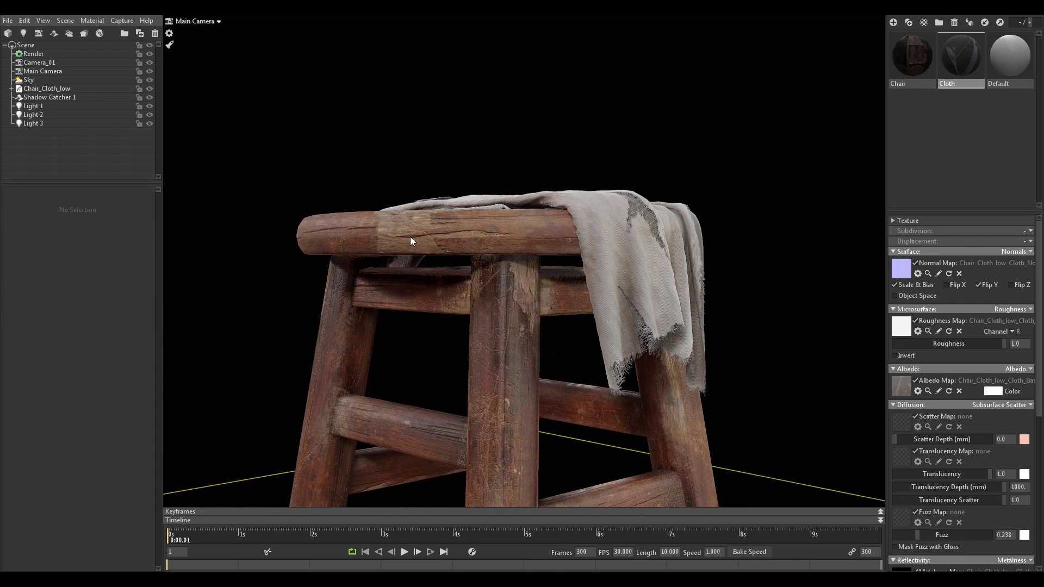
{"action": "left_click", "coordinate": [209, 22]}
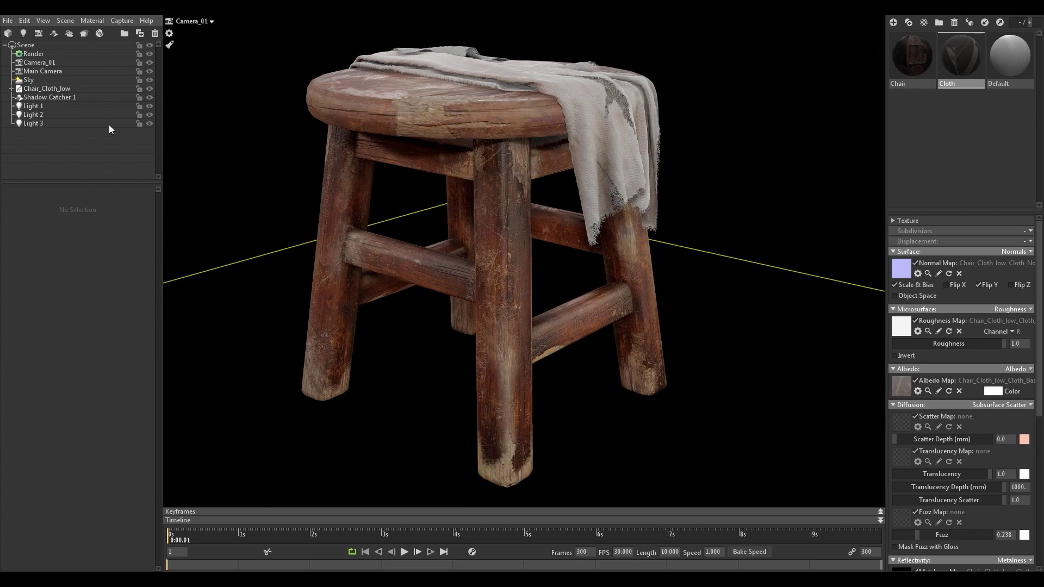
Select Sky and set the Backdrop Color to dark grey 545454 in the Color Picker
{"action": "left_click", "coordinate": [44, 54]}
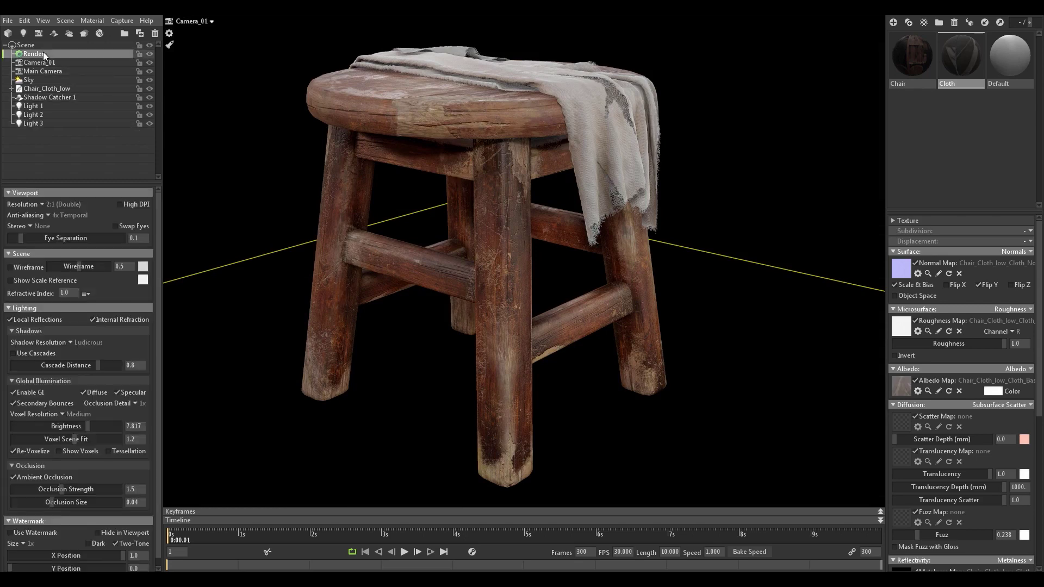
{"action": "key", "text": "Down"}
{"action": "key", "text": "Down"}
{"action": "key", "text": "Down"}
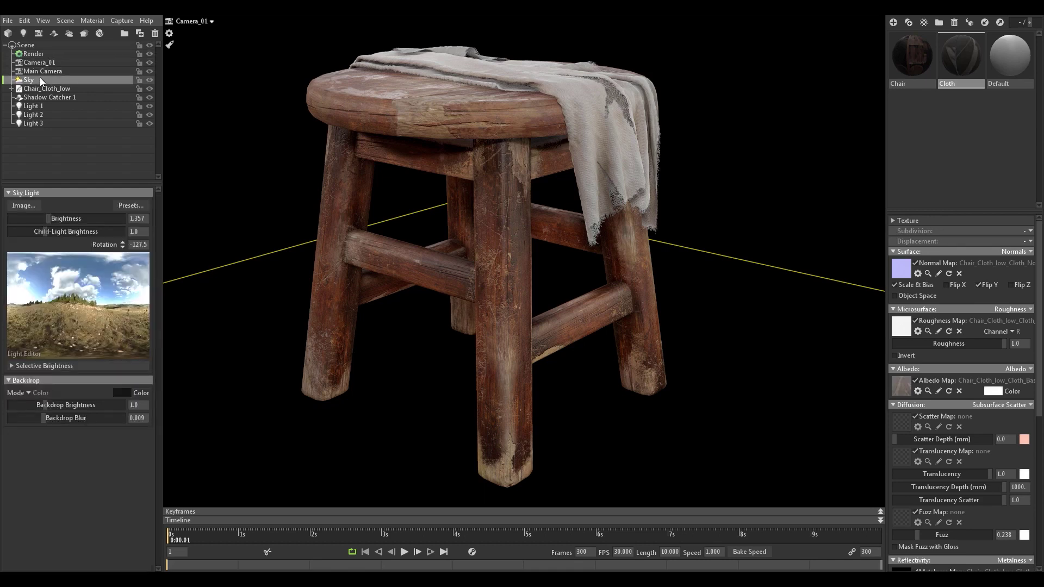
{"action": "left_click", "coordinate": [121, 394]}
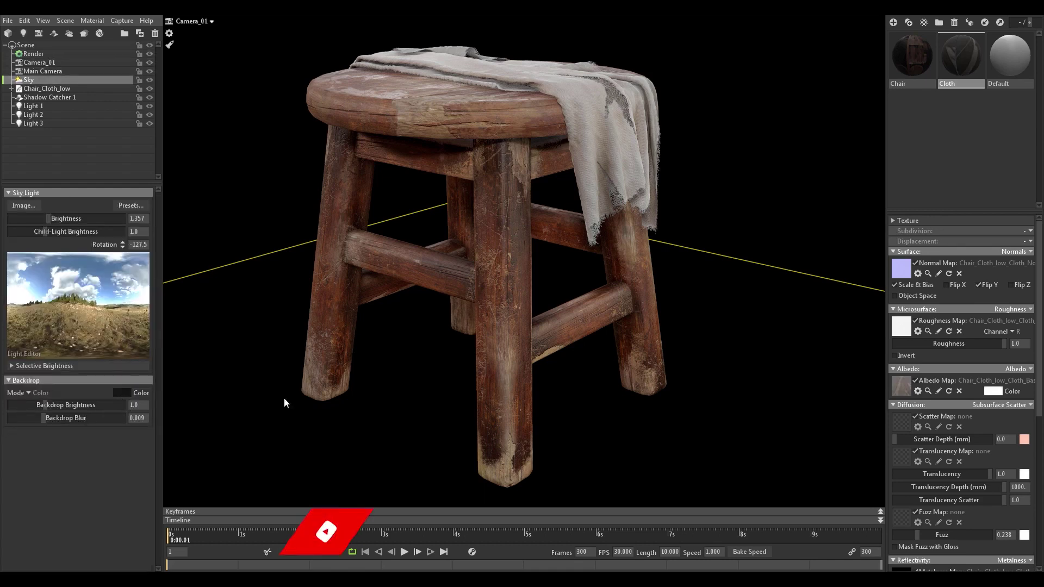
{"action": "left_click_drag", "start_coordinate": [173, 552], "coordinate": [171, 516]}
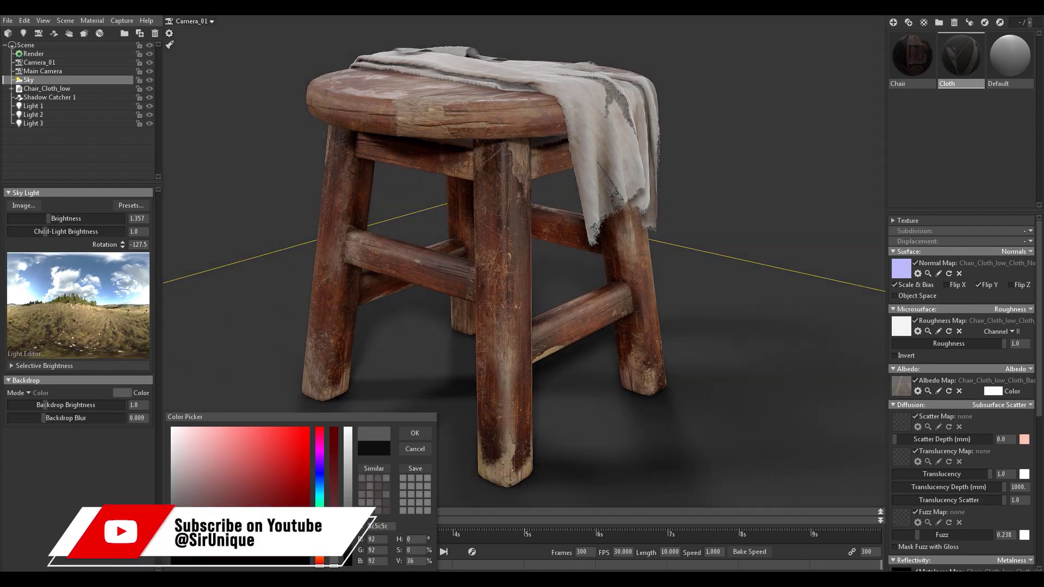
{"action": "left_click_drag", "start_coordinate": [170, 516], "coordinate": [171, 525]}
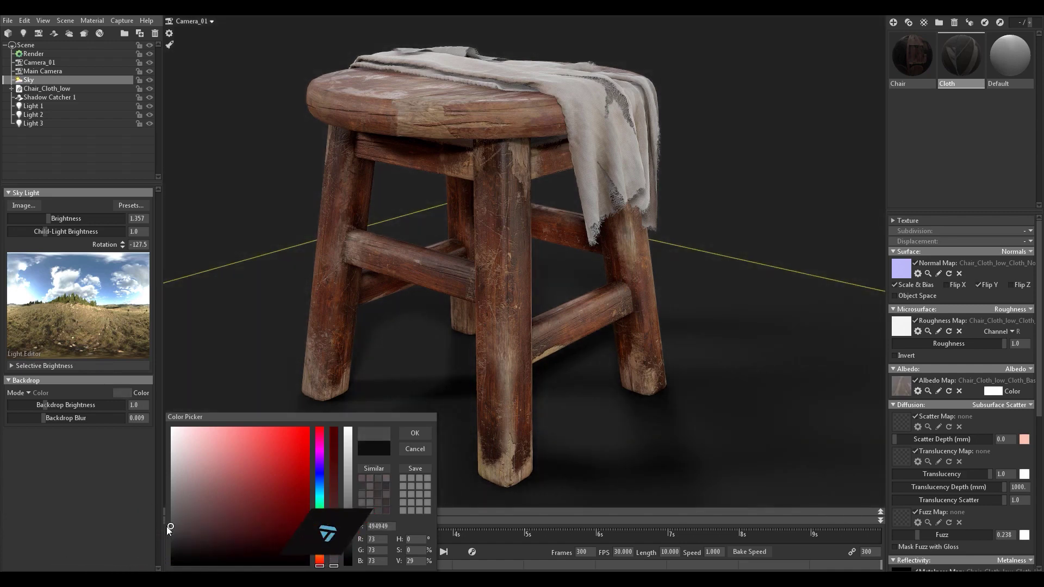
{"action": "left_click_drag", "start_coordinate": [166, 526], "coordinate": [166, 531]}
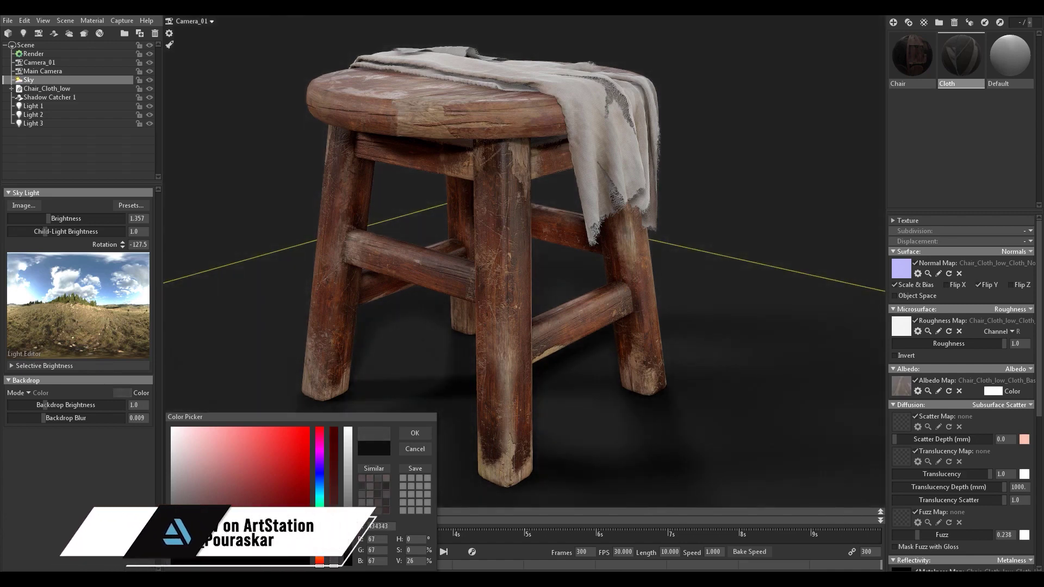
{"action": "left_click_drag", "start_coordinate": [171, 533], "coordinate": [135, 496]}
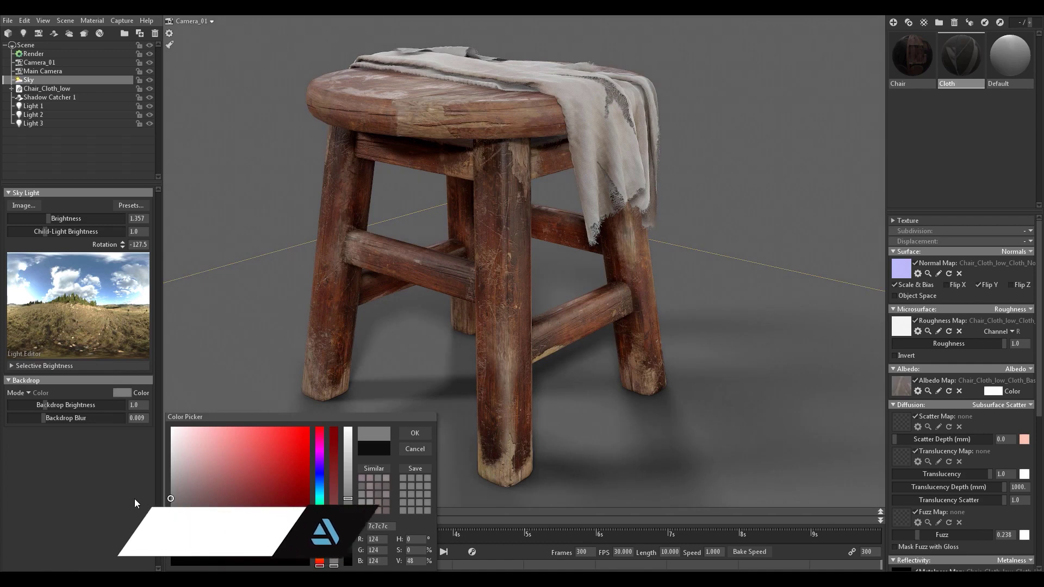
{"action": "left_click_drag", "start_coordinate": [133, 507], "coordinate": [129, 515]}
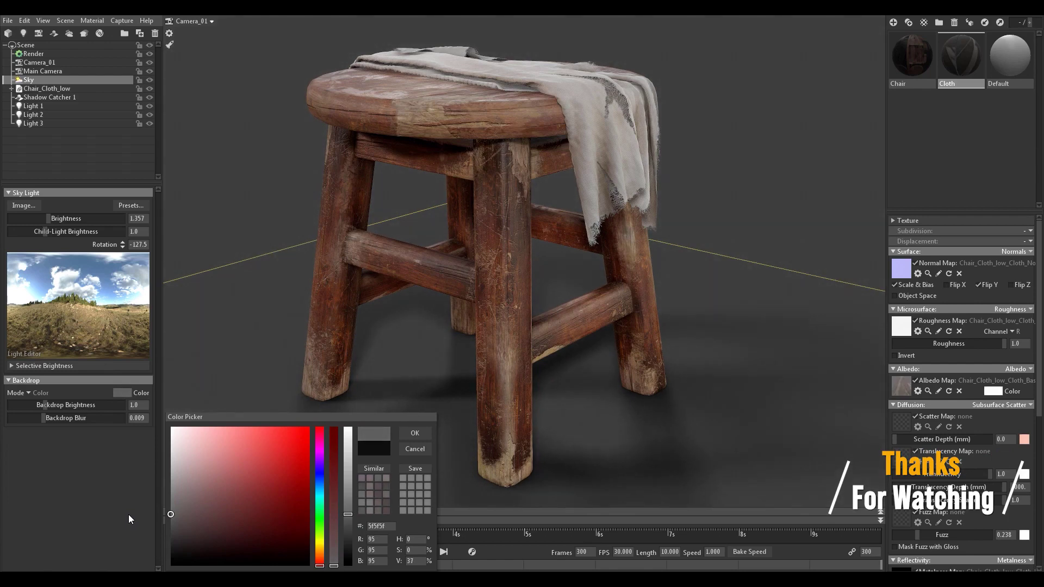
{"action": "left_click_drag", "start_coordinate": [128, 515], "coordinate": [125, 520]}
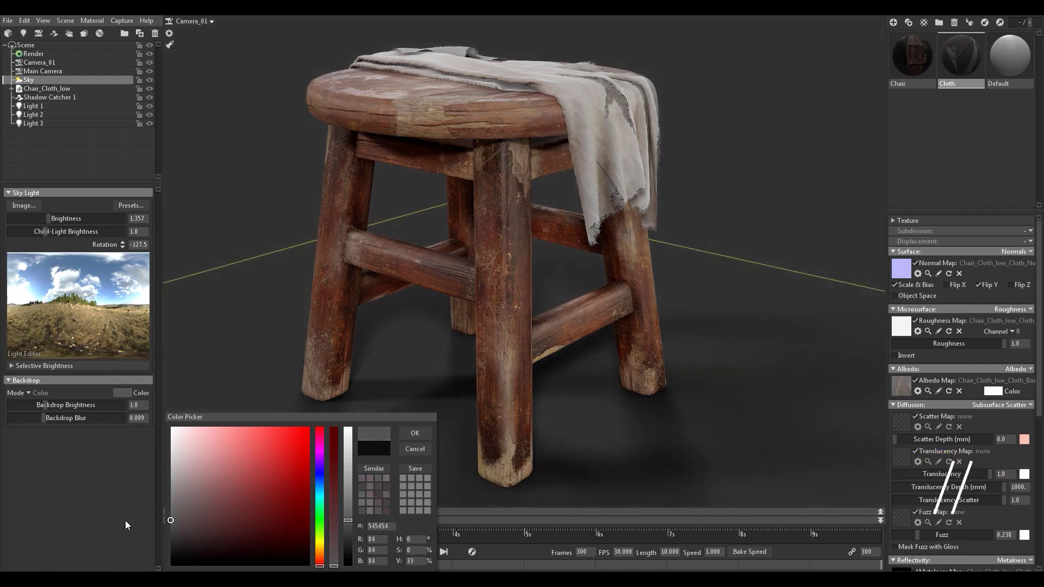
{"action": "left_click", "coordinate": [409, 434]}
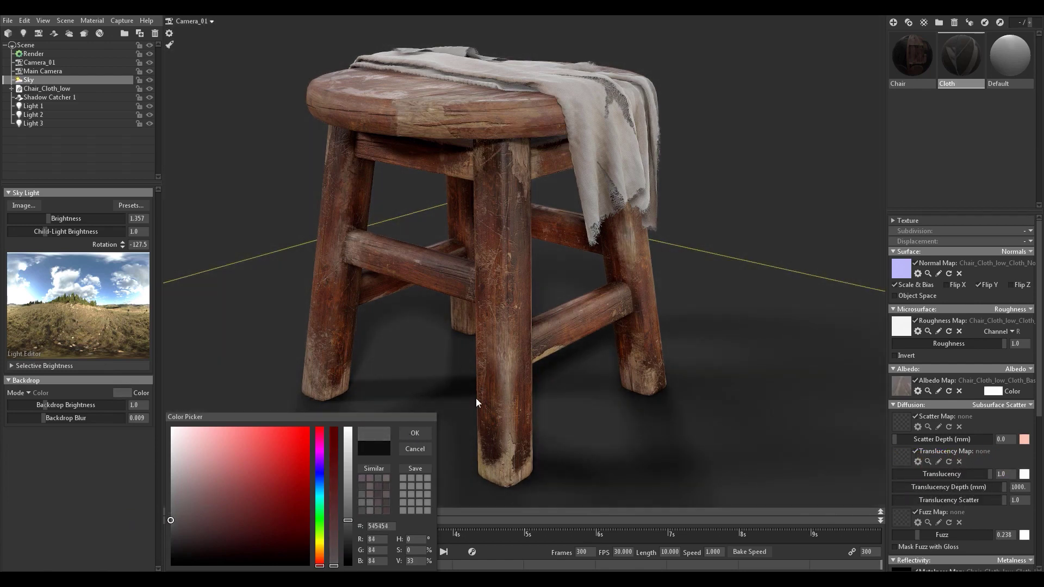